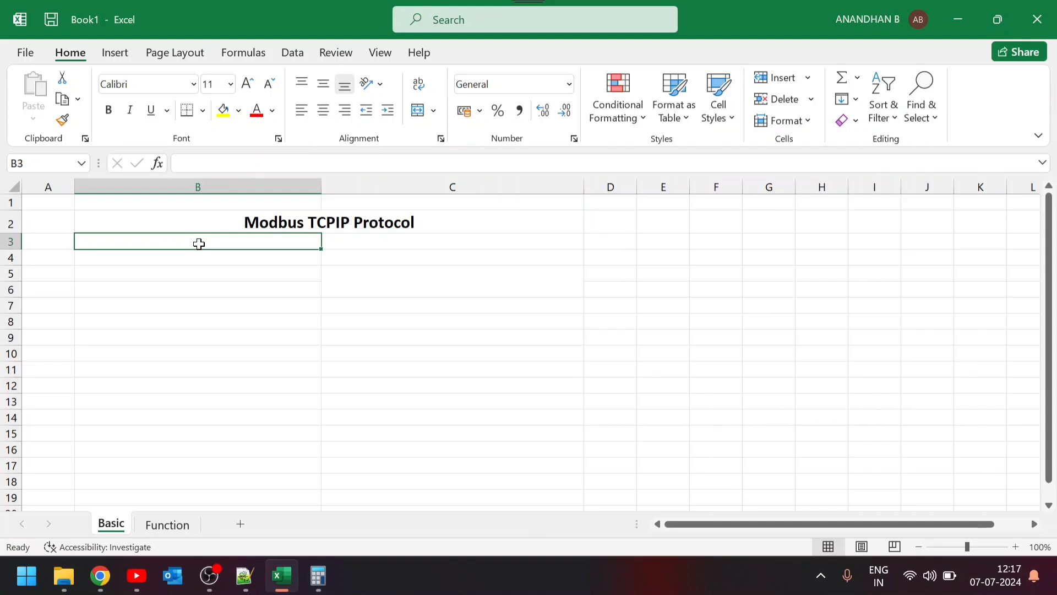
Enter the headings "Client/Master" in B3 and "Server/Slave" in C3 beneath the Modbus TCPIP Protocol title
type("Client/Master")
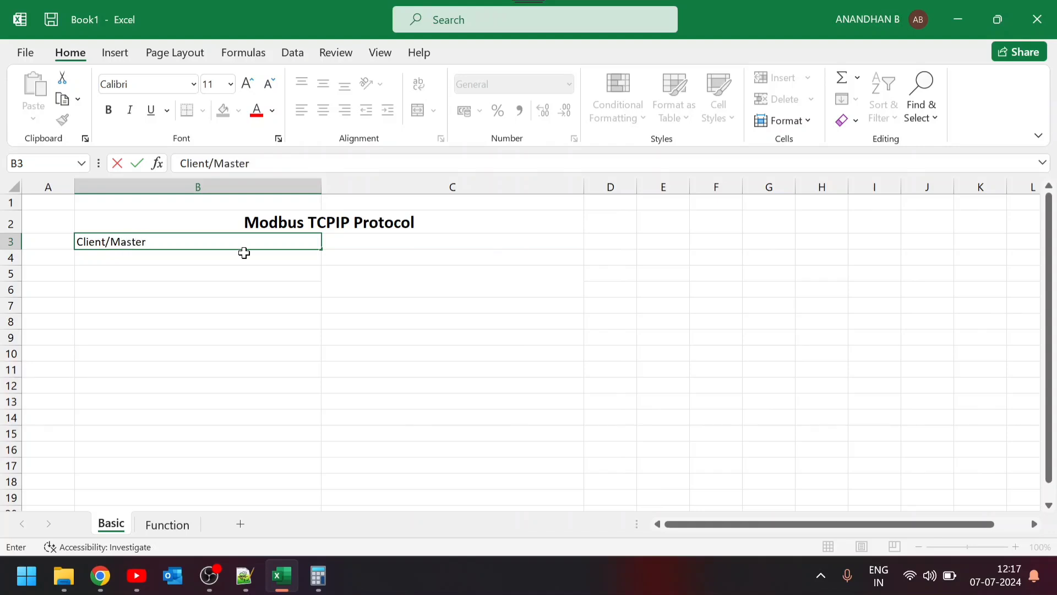
left_click(427, 245)
type("S")
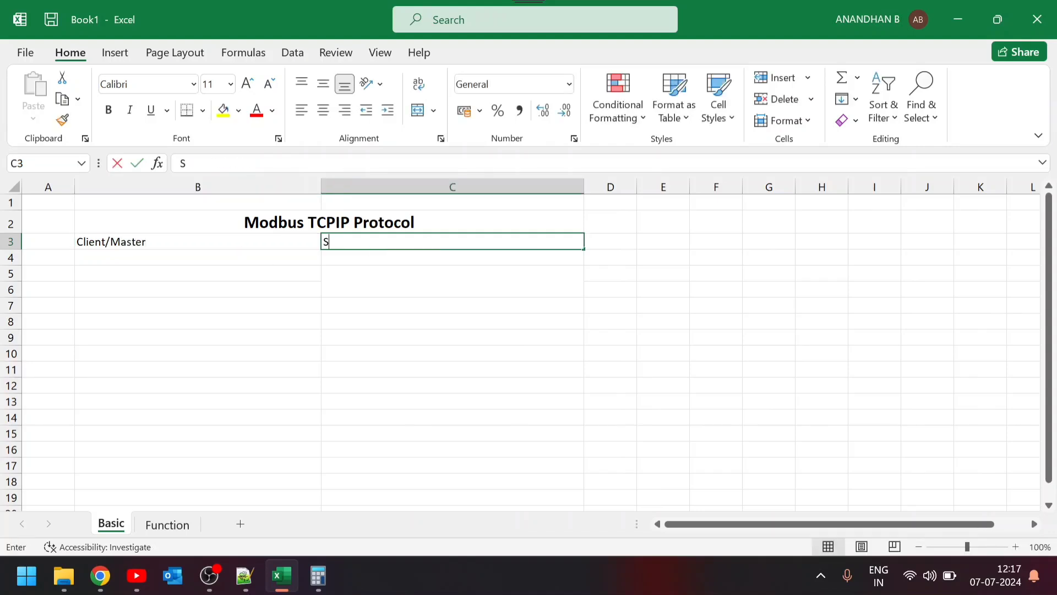
type("erver")
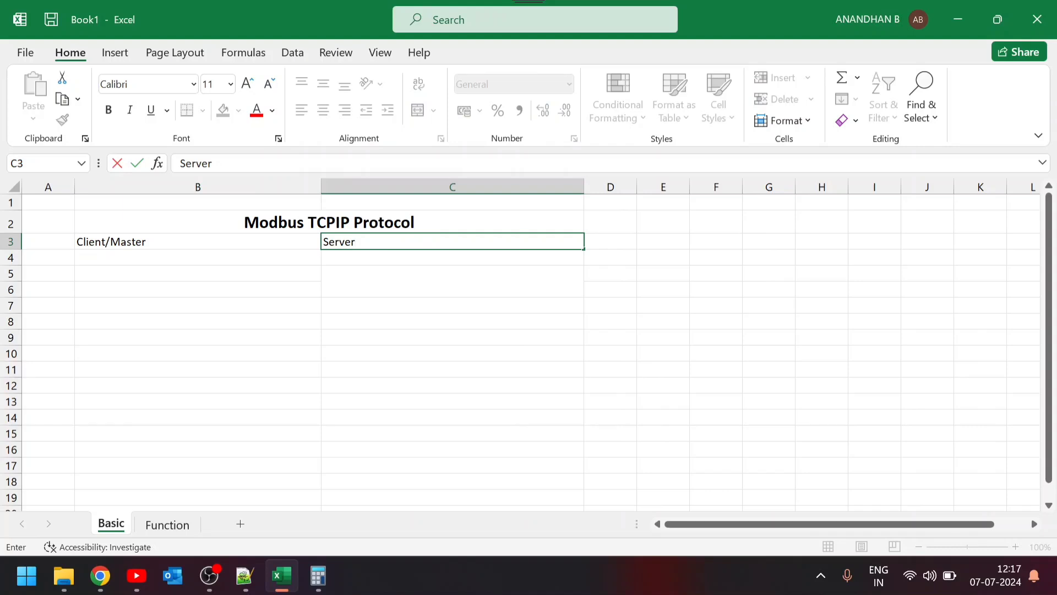
type("/Slave")
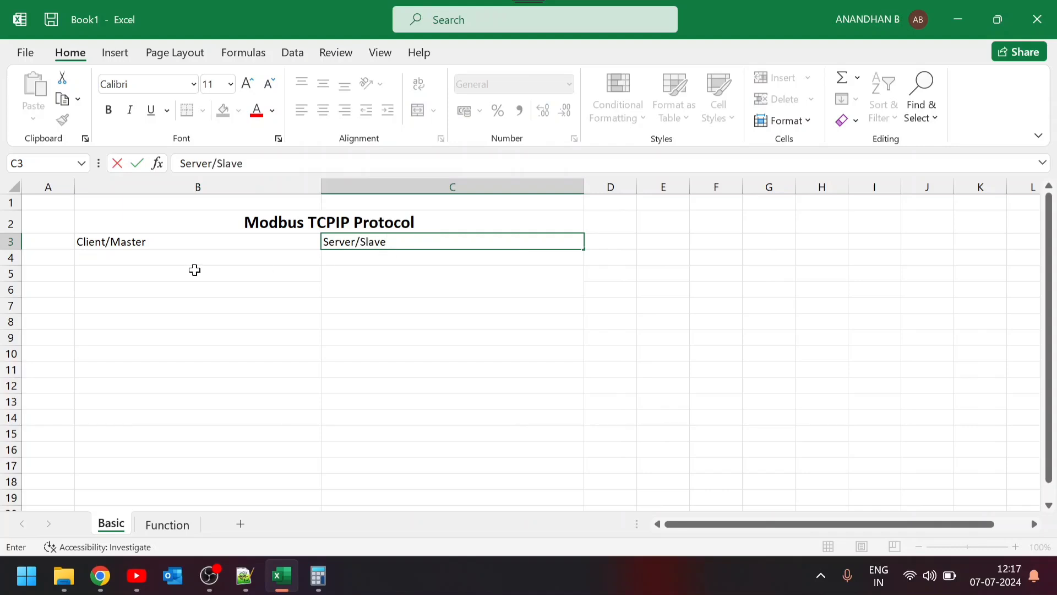
Enter "* Request" in B4 under Client/Master and "* Respond" in C4 under Server/Slave
left_click(193, 271)
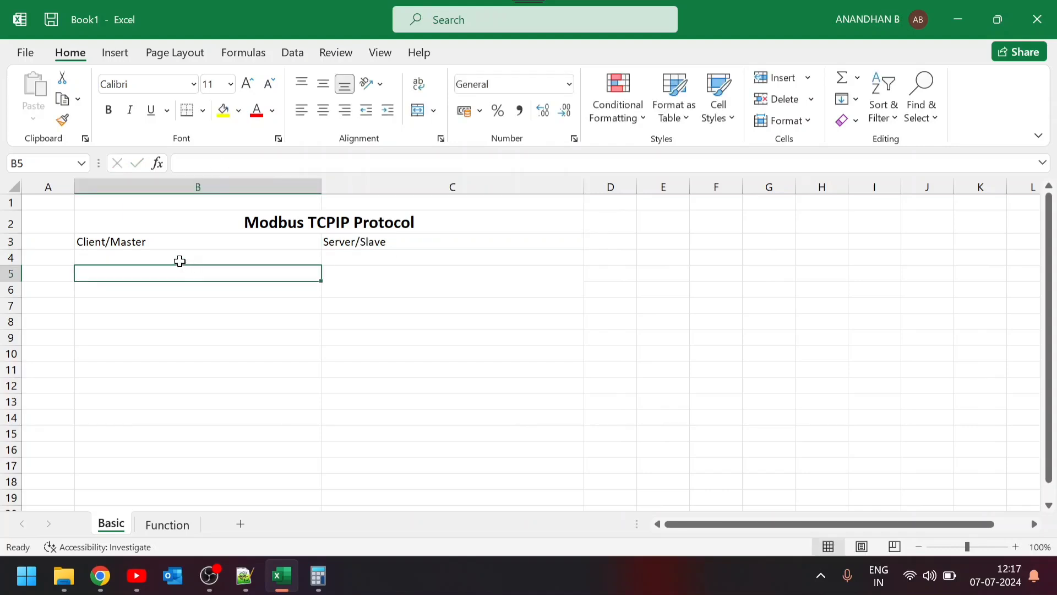
left_click(180, 259)
type("* ")
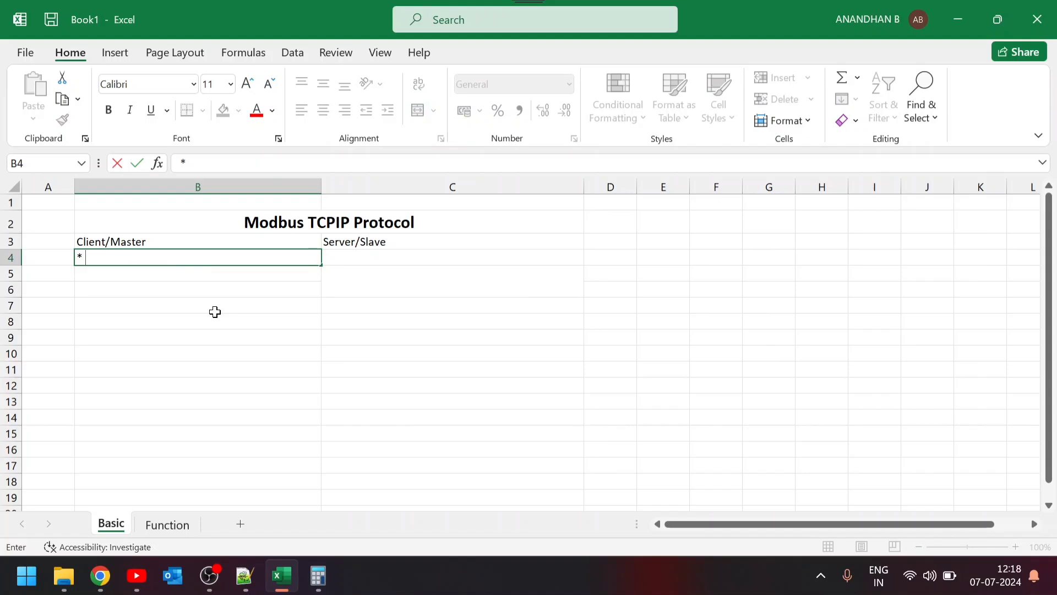
type("Requ")
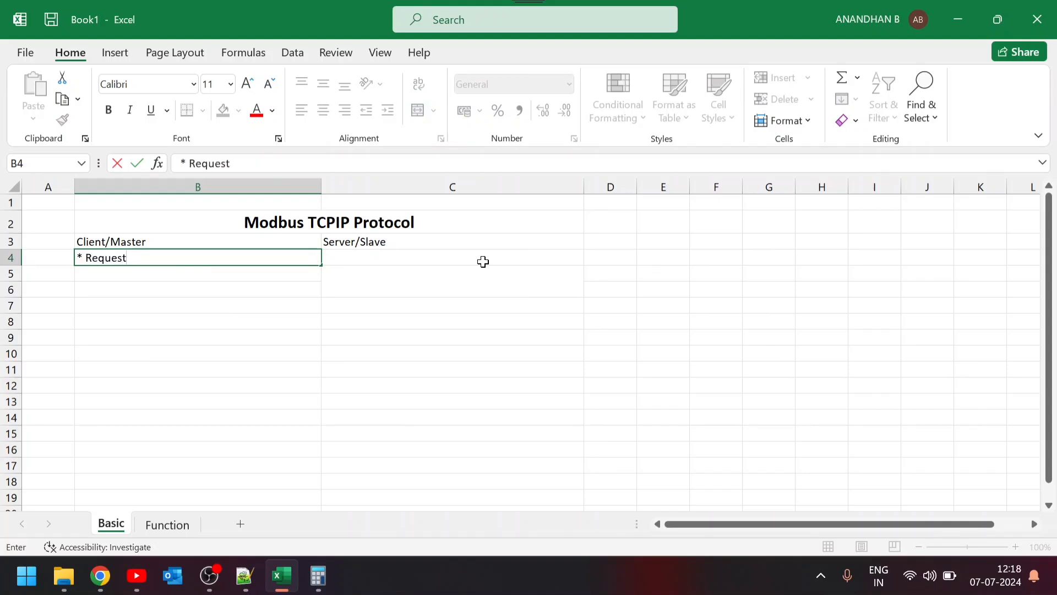
type("est")
left_click(405, 259)
type("*")
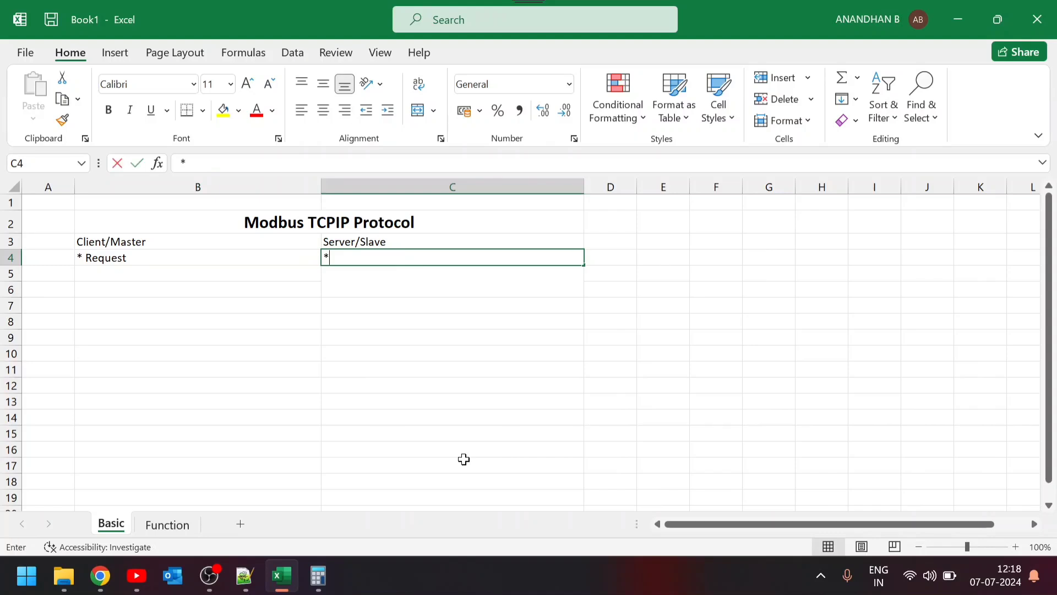
type(" Resp")
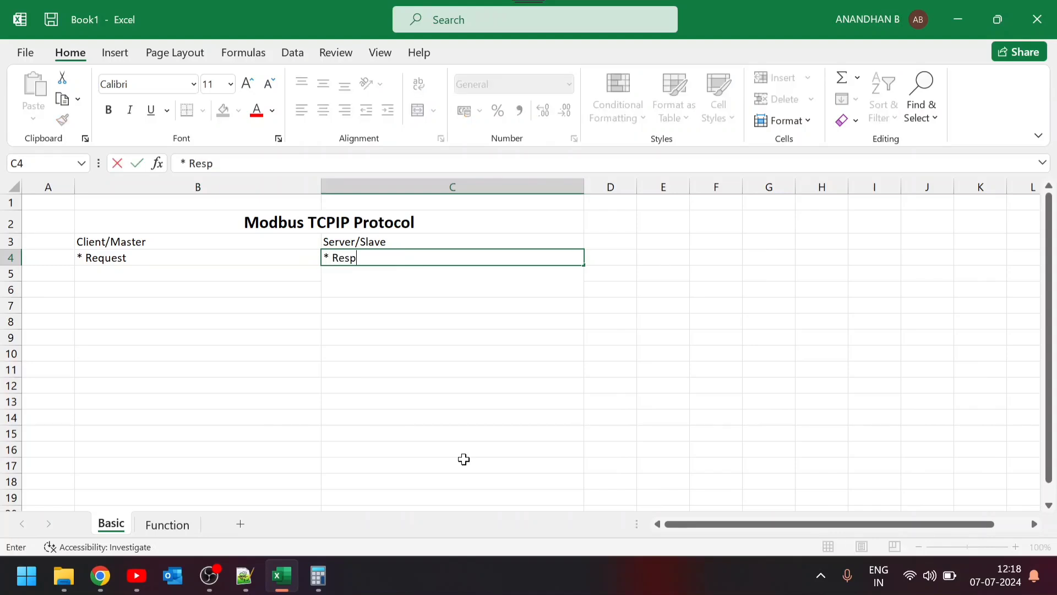
type("ond")
Add "* Read data" in B5 and "* Write data" in B6 under the Client/Master heading
left_click(123, 289)
left_click(99, 274)
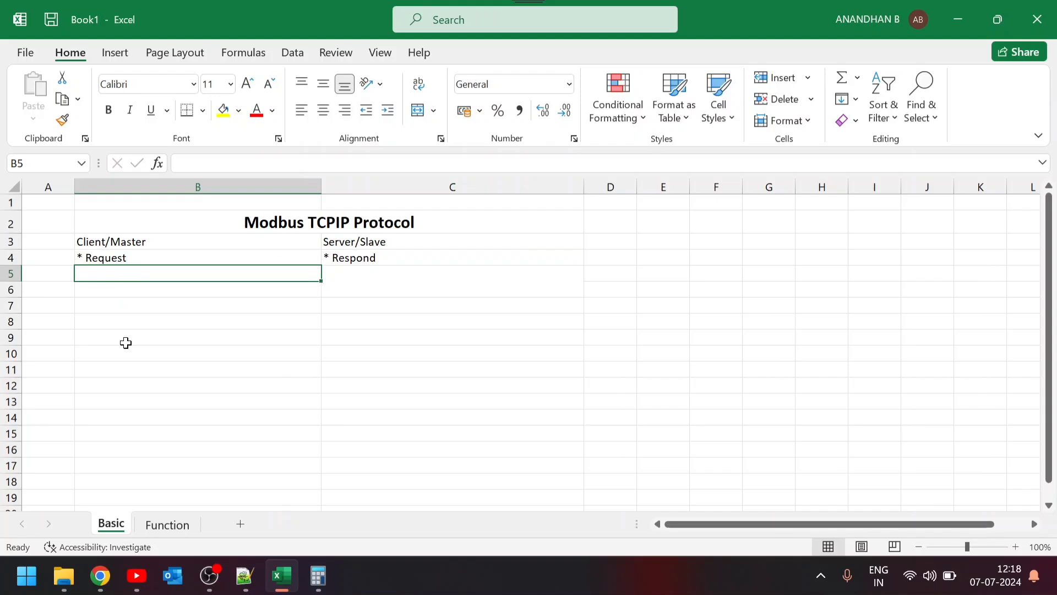
type("* Read")
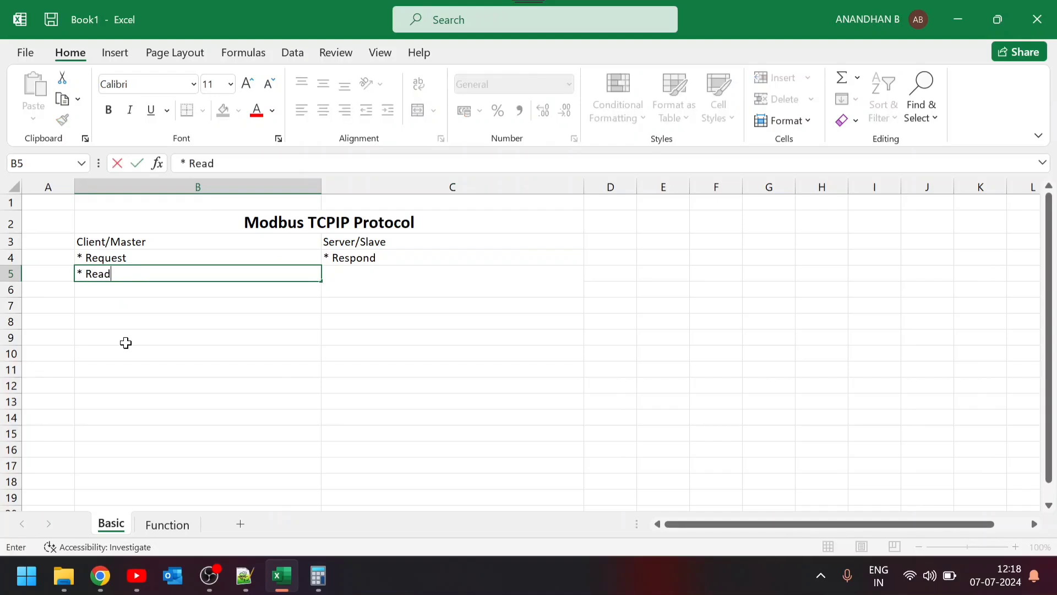
type(" data")
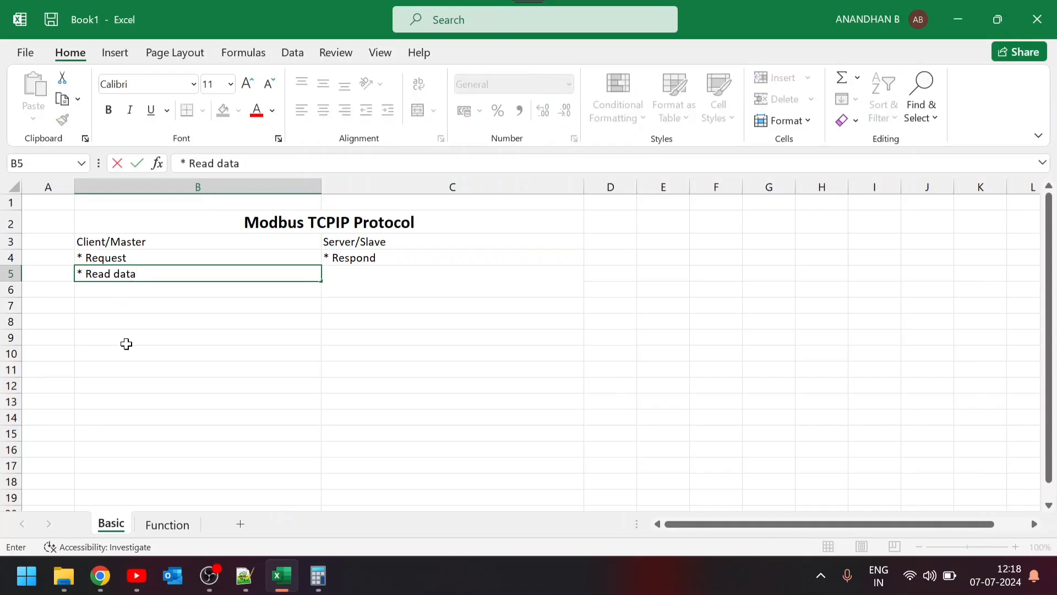
key("Return")
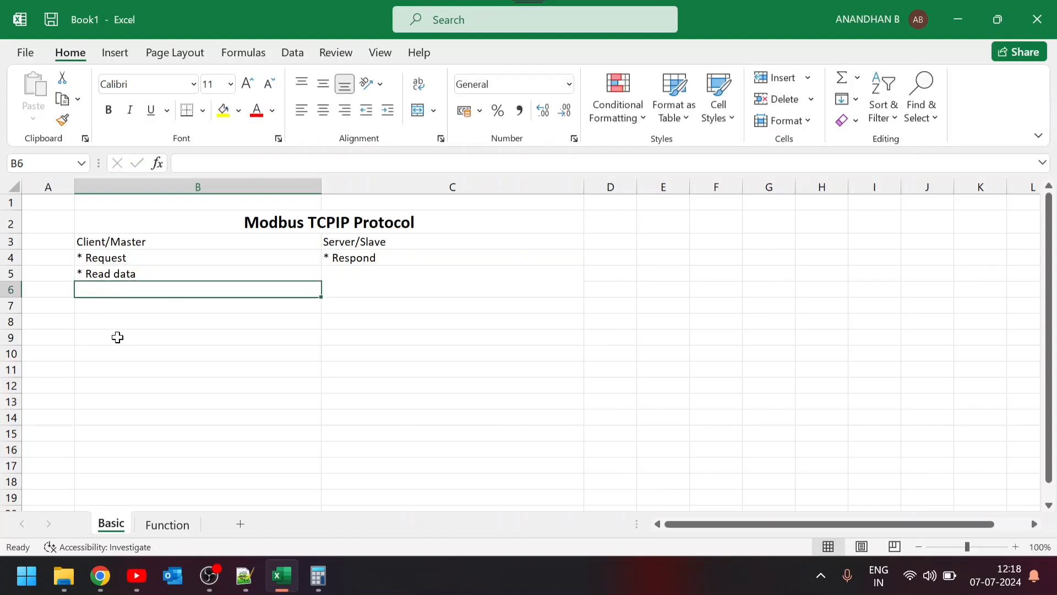
type("* ")
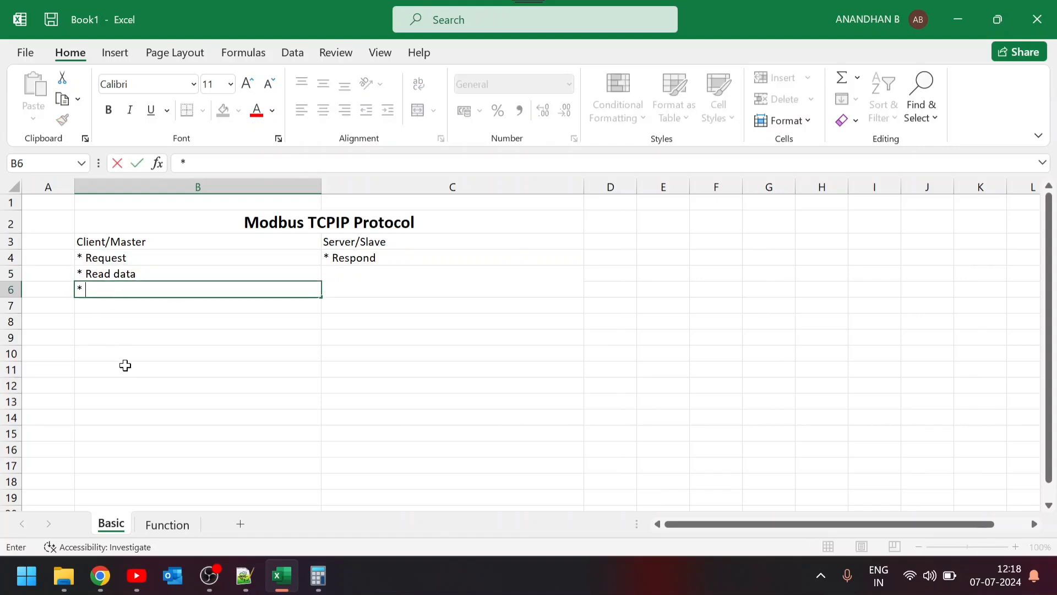
type("Write data")
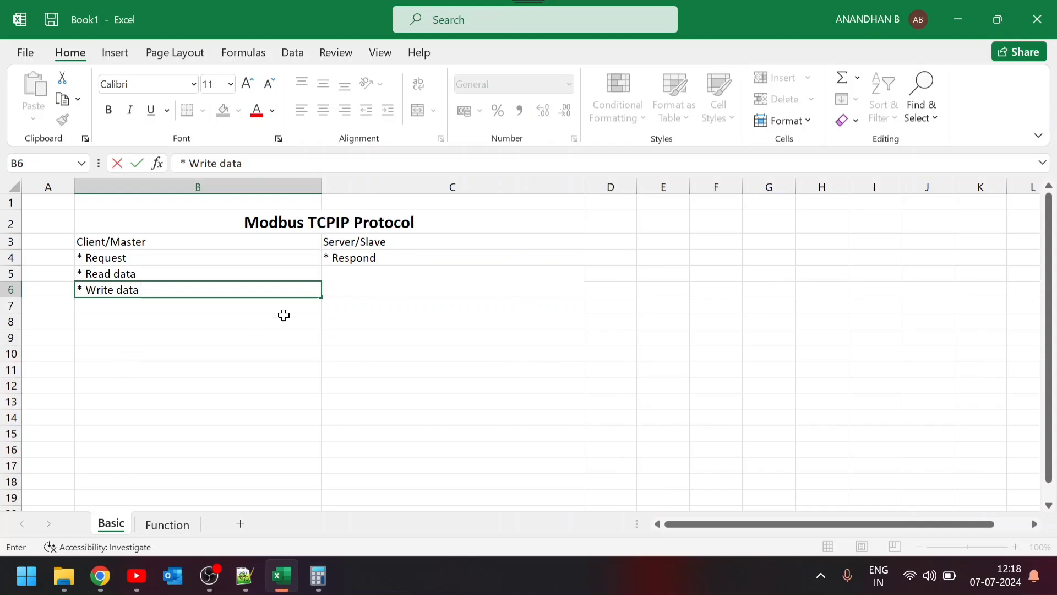
Copy "* Respond" from C4 into the merged cell C5:C6 and left-align it
left_click(346, 271)
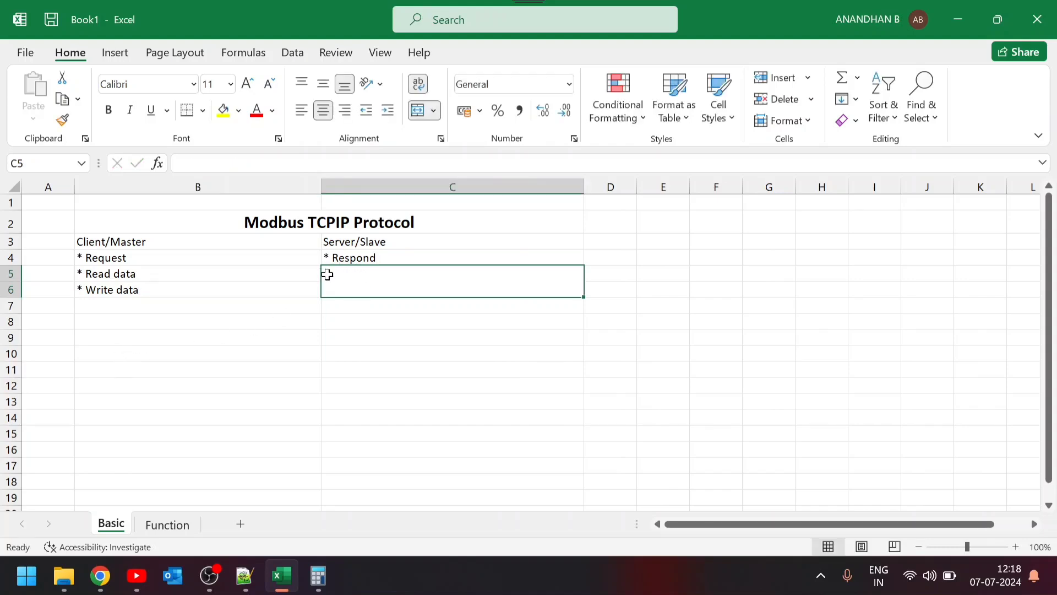
left_click(353, 259)
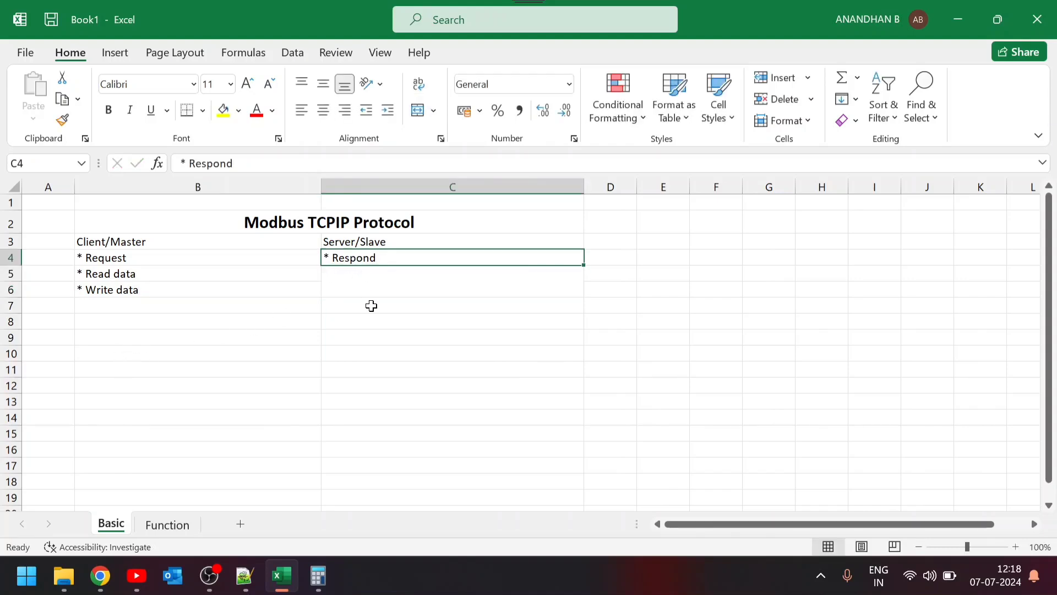
key("ctrl+c")
left_click(337, 278)
key("ctrl+v")
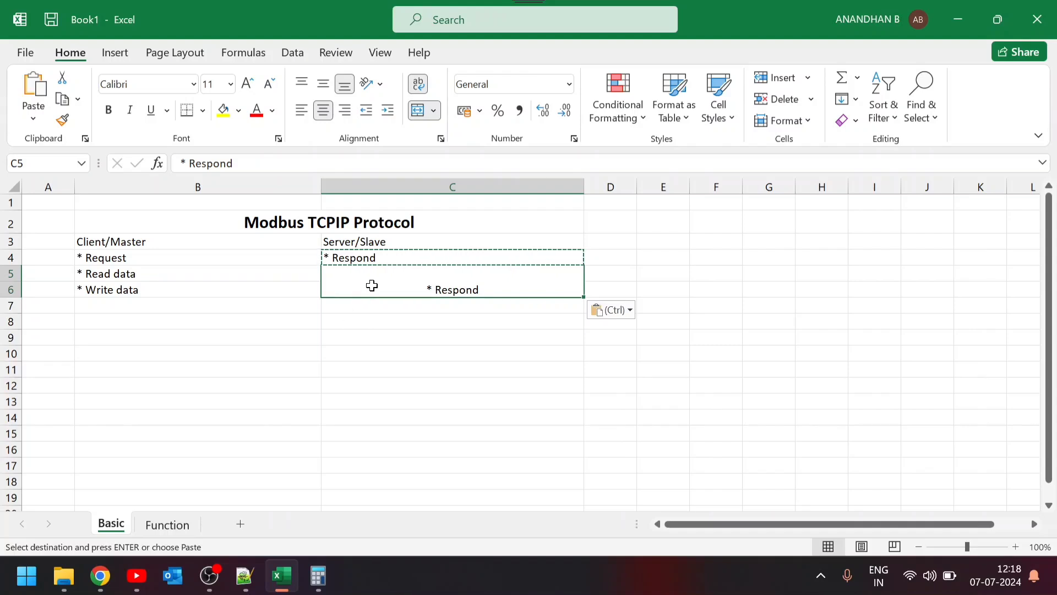
left_click(301, 110)
Extend the text in the merged cell C5:C6 to "* Respond to the client/Master's request"
double_click(379, 290)
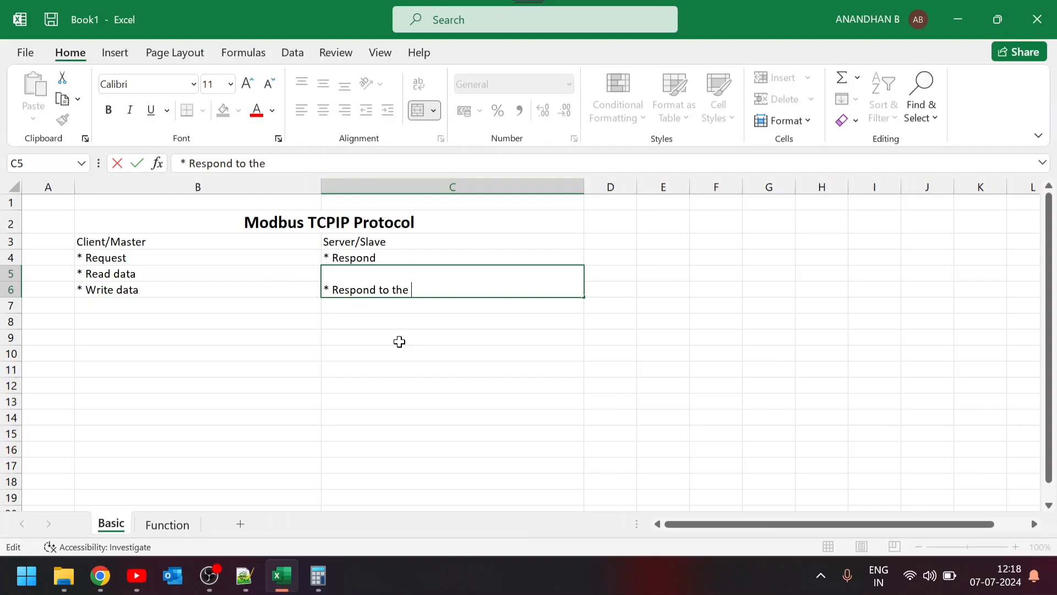
type("to the cl")
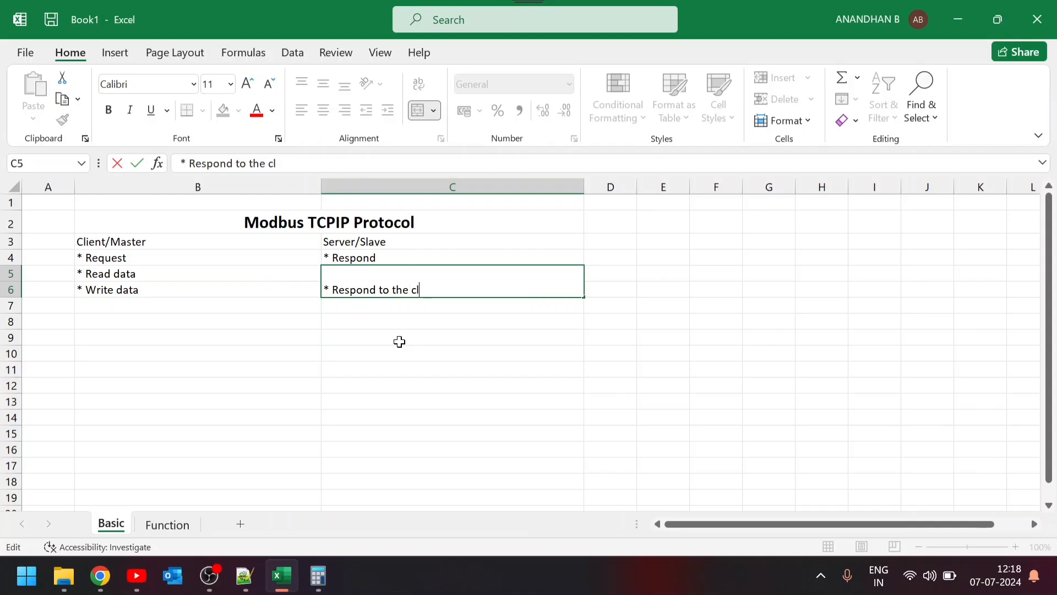
type("ient/")
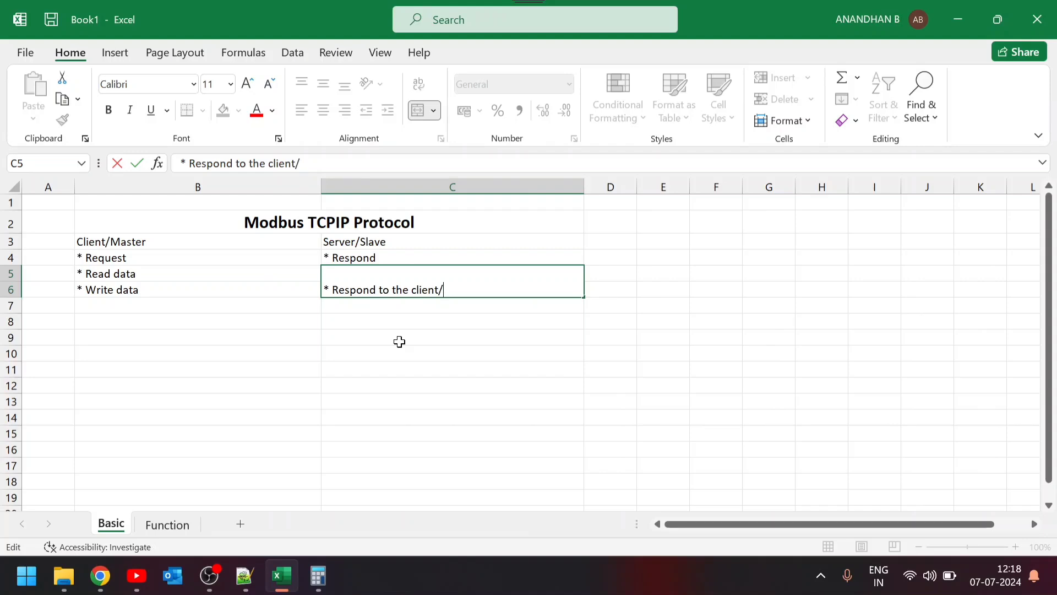
type("Maste")
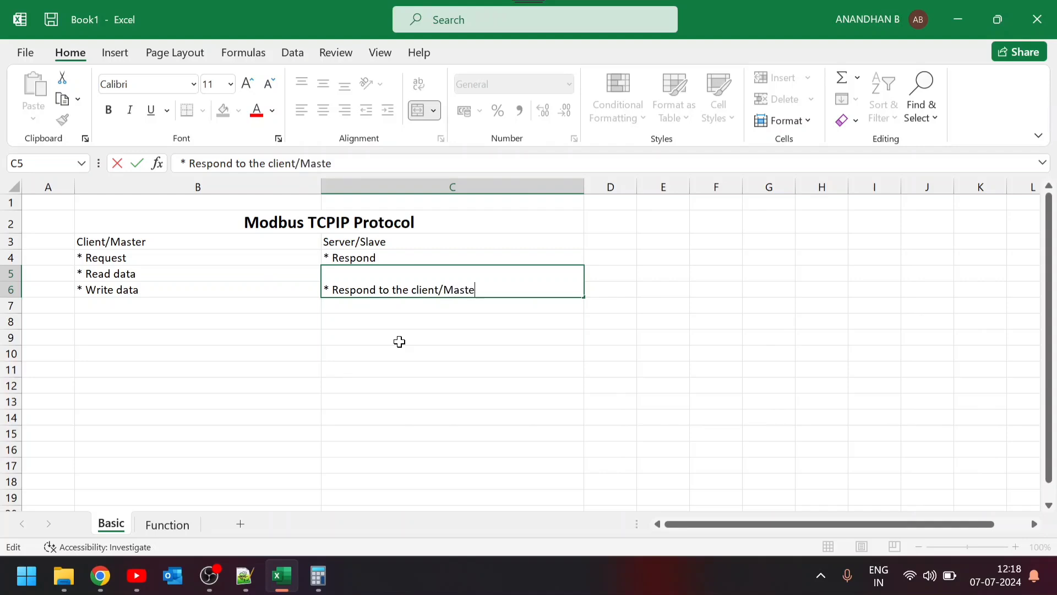
type("r's request")
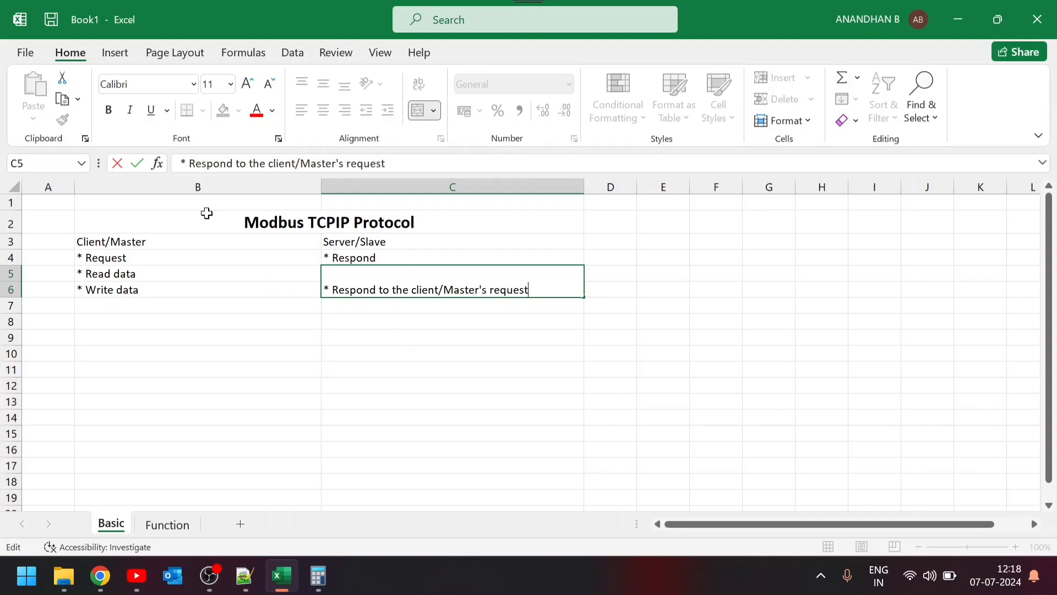
Make the Client/Master and Server/Slave headings in B3:C3 bold
left_click_drag(194, 245, 418, 289)
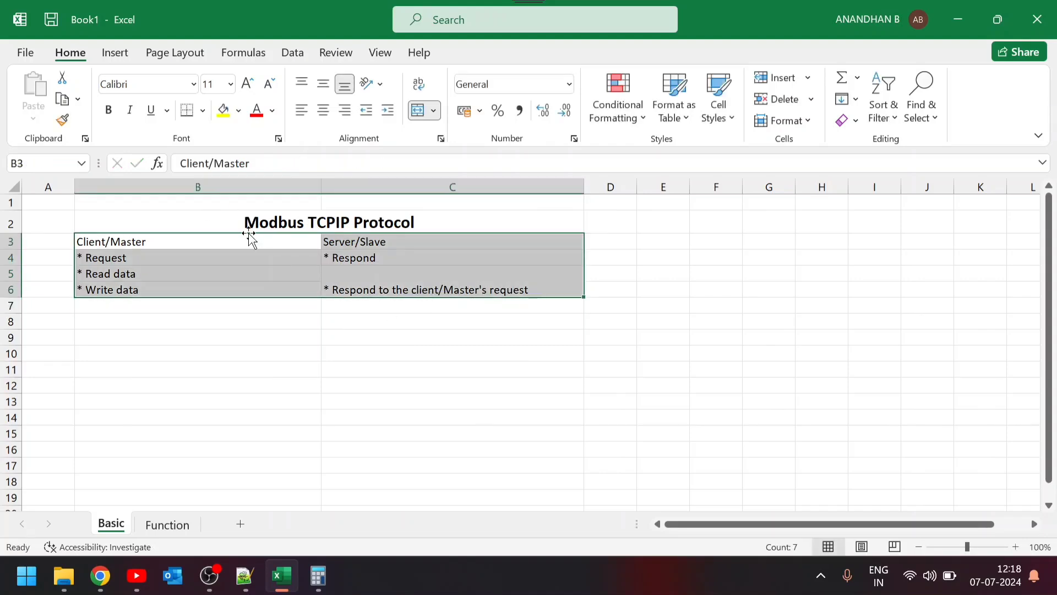
left_click_drag(250, 239, 355, 246)
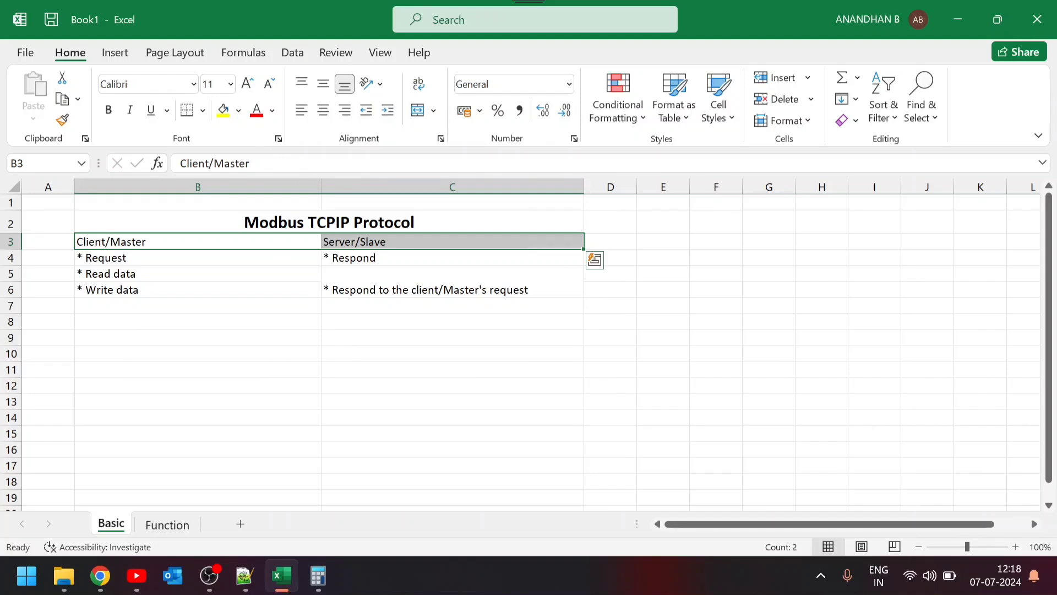
left_click(108, 109)
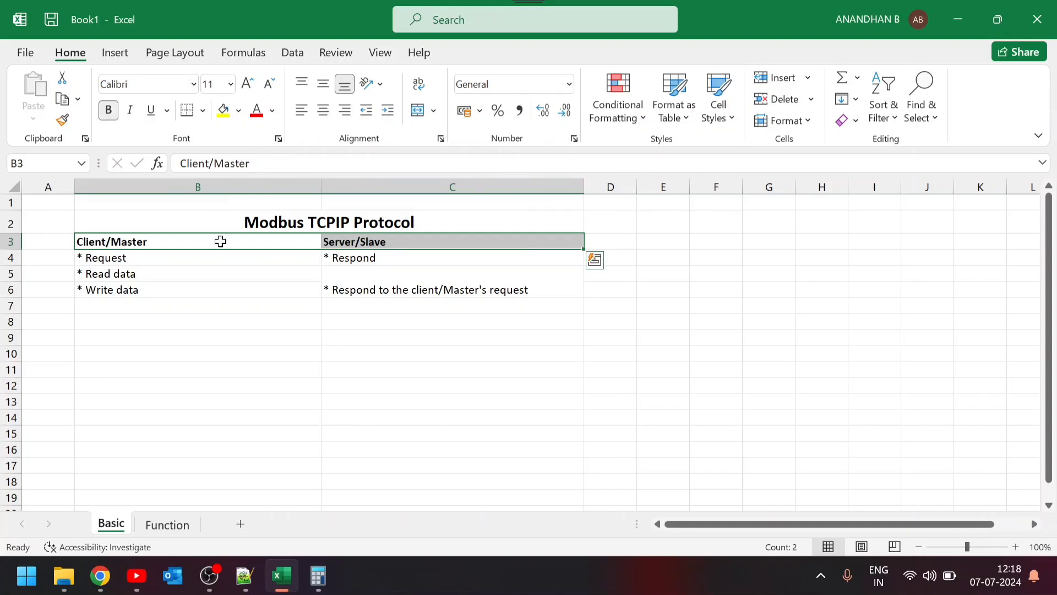
left_click(219, 304)
mouse_move(191, 264)
left_mouse_down()
mouse_move(332, 295)
mouse_move(392, 295)
left_mouse_up()
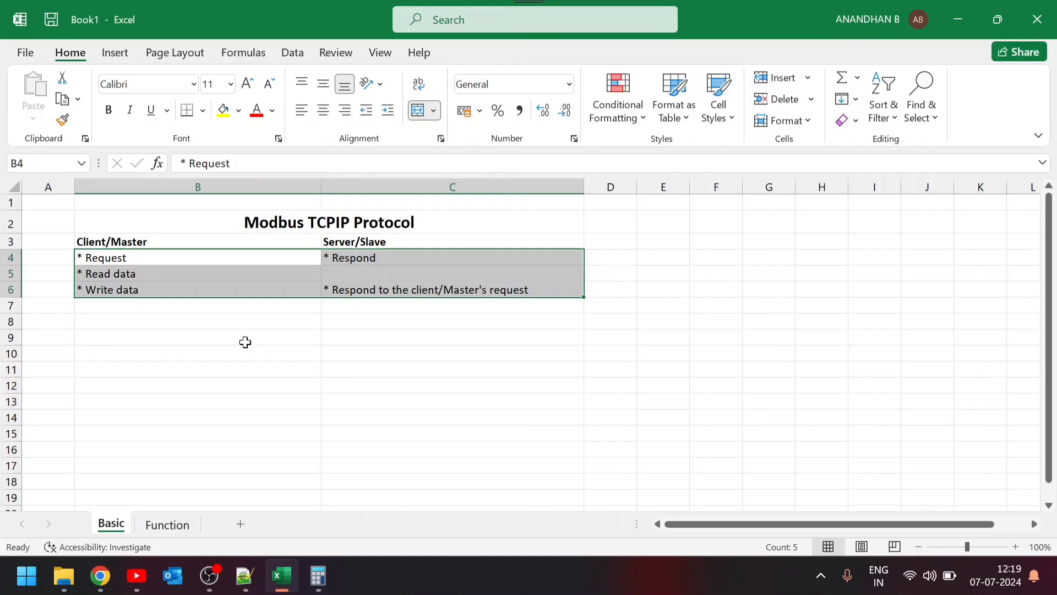
Clear the Data type entries in column D of the Function sheet
left_click(164, 524)
left_click(428, 186)
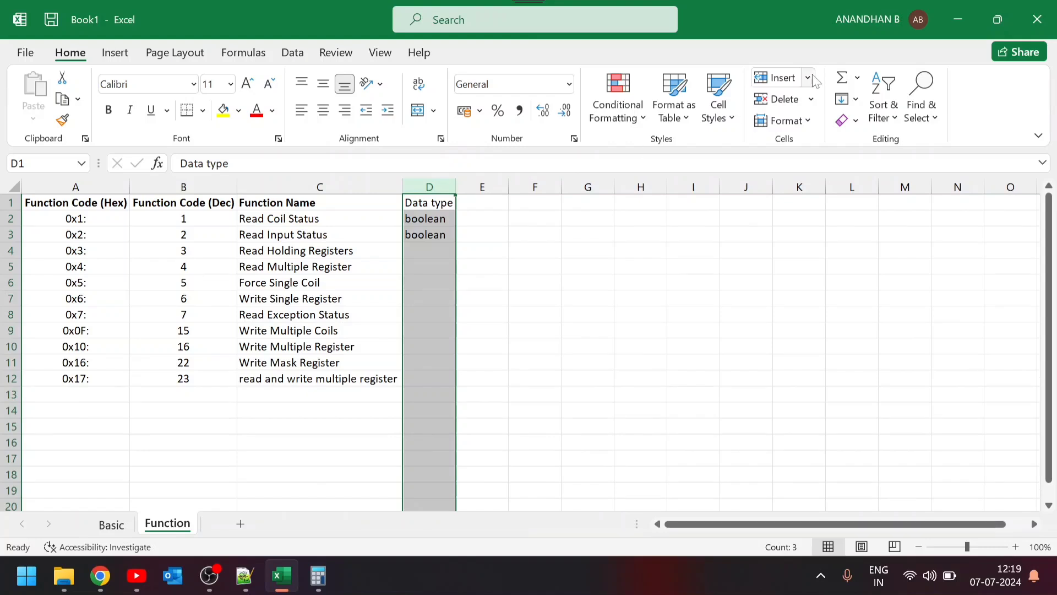
key("Delete")
left_click(425, 205)
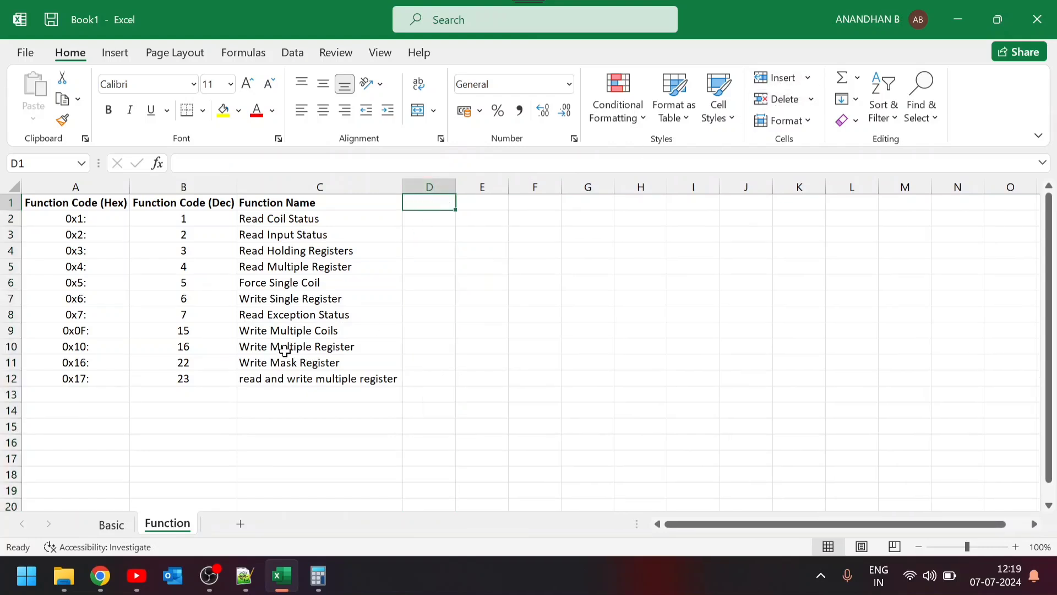
left_click(80, 222)
left_click_drag(80, 227, 88, 363)
left_click_drag(184, 219, 182, 382)
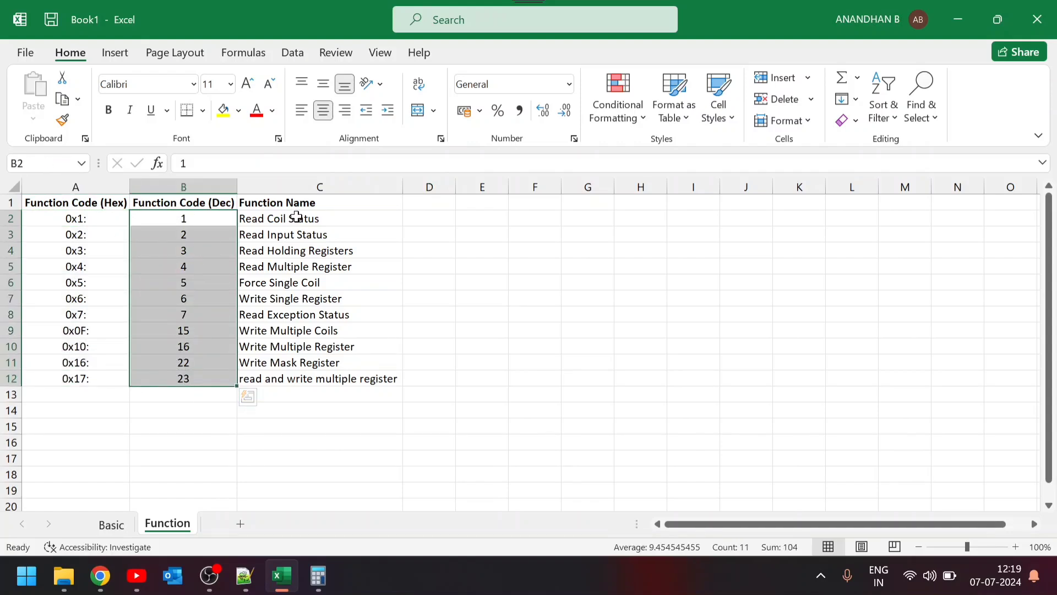
left_click_drag(295, 216, 286, 363)
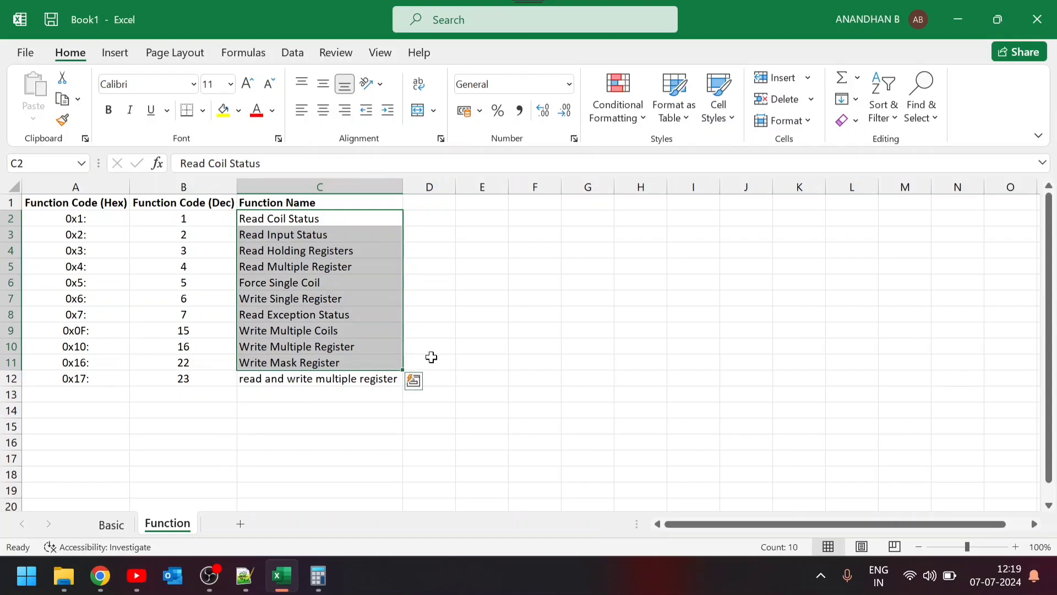
Enter "Digital" in D2 for Read Coil Status and copy it to D3 for Read Input Status
left_click(457, 243)
left_click(438, 215)
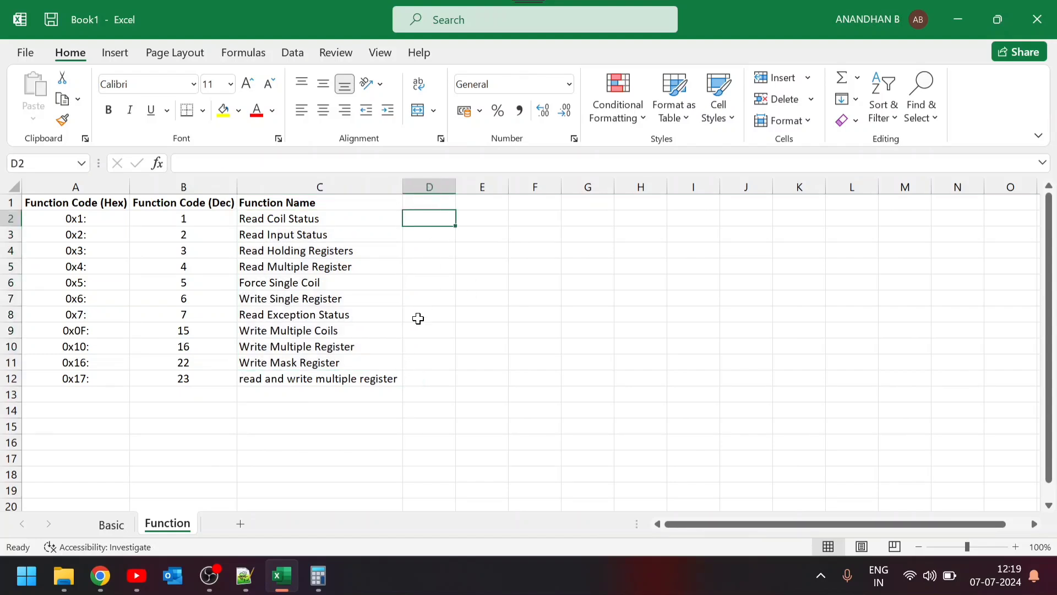
type("Digital")
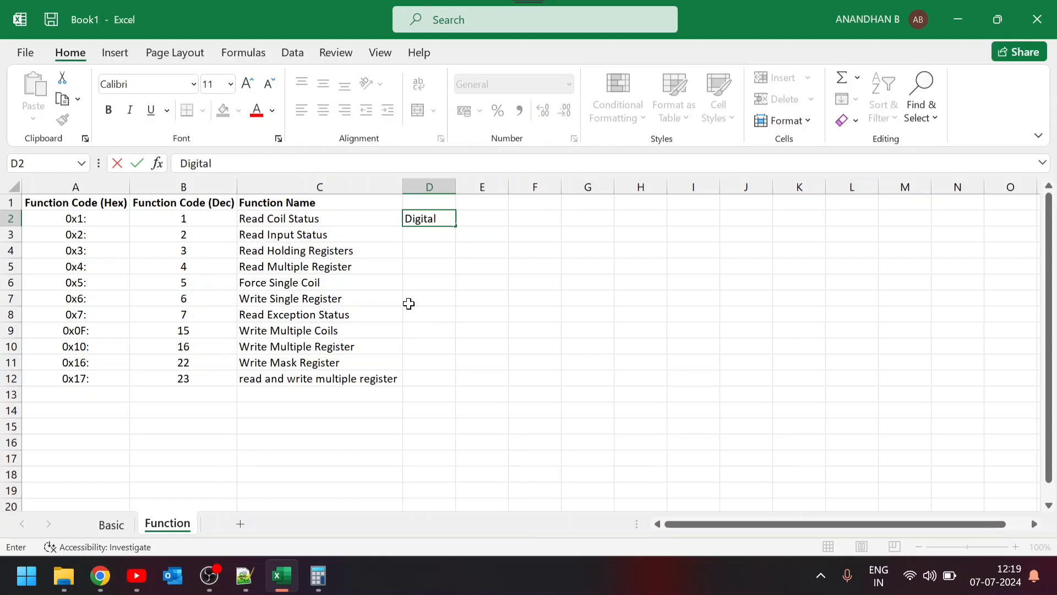
key("ctrl+Return")
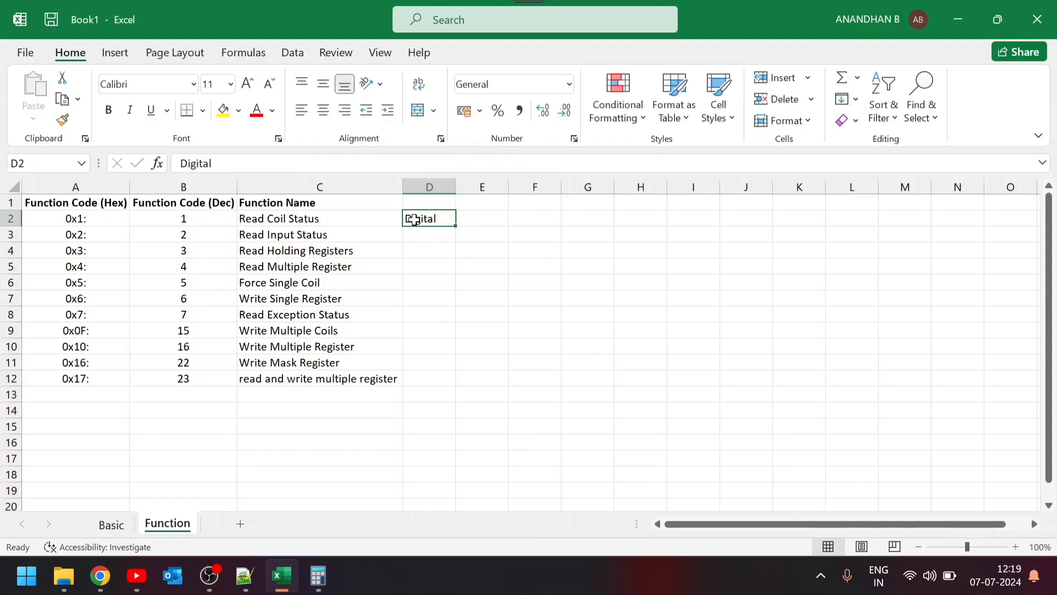
key("ctrl+c")
left_click(422, 232)
key("ctrl+v")
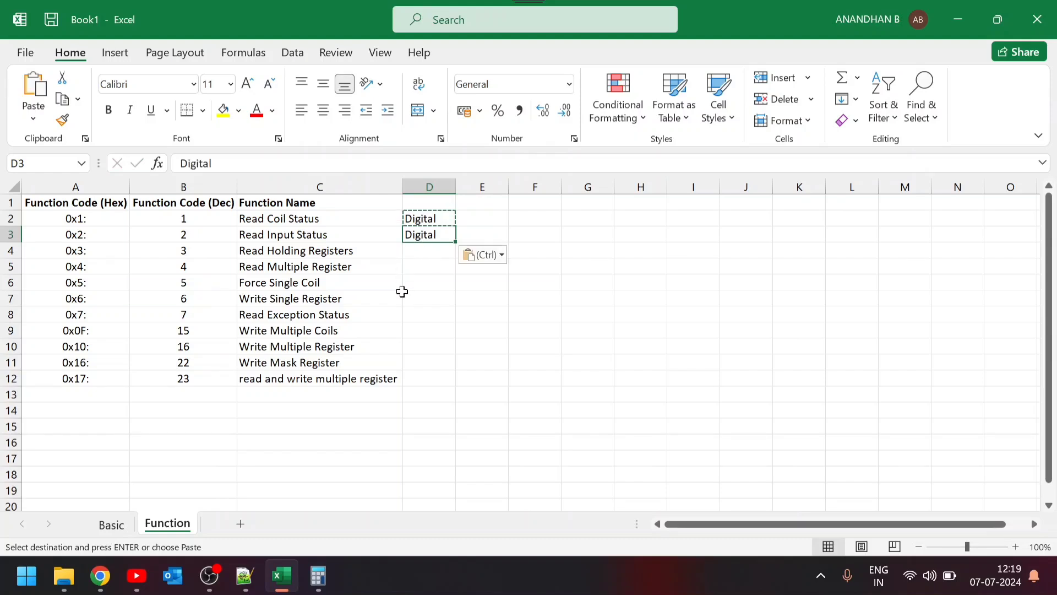
Copy the "Digital" entry to D6 for Force Single Coil and D9 for Write Multiple Coils
left_click(417, 281)
key("ctrl+v")
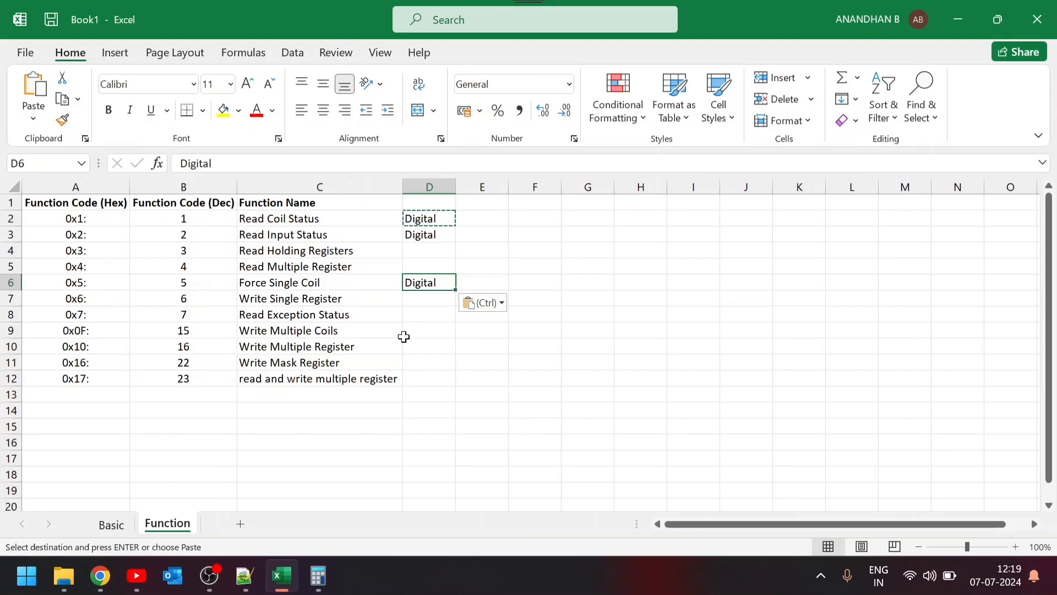
left_click(420, 333)
key("ctrl+v")
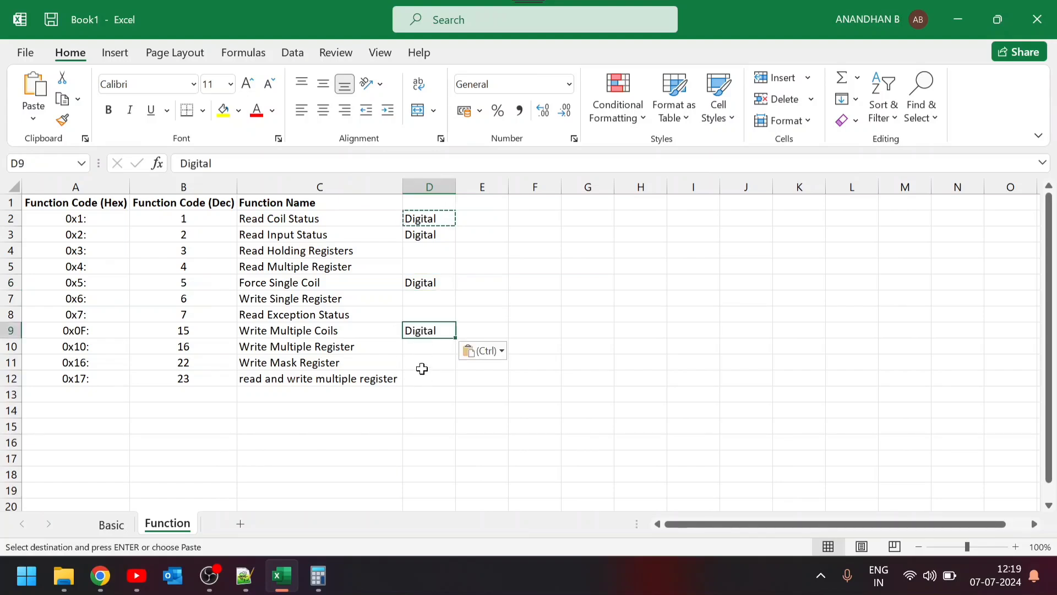
Enter "Analog" in D4 for Read Holding Registers
left_click(422, 250)
type("Anan")
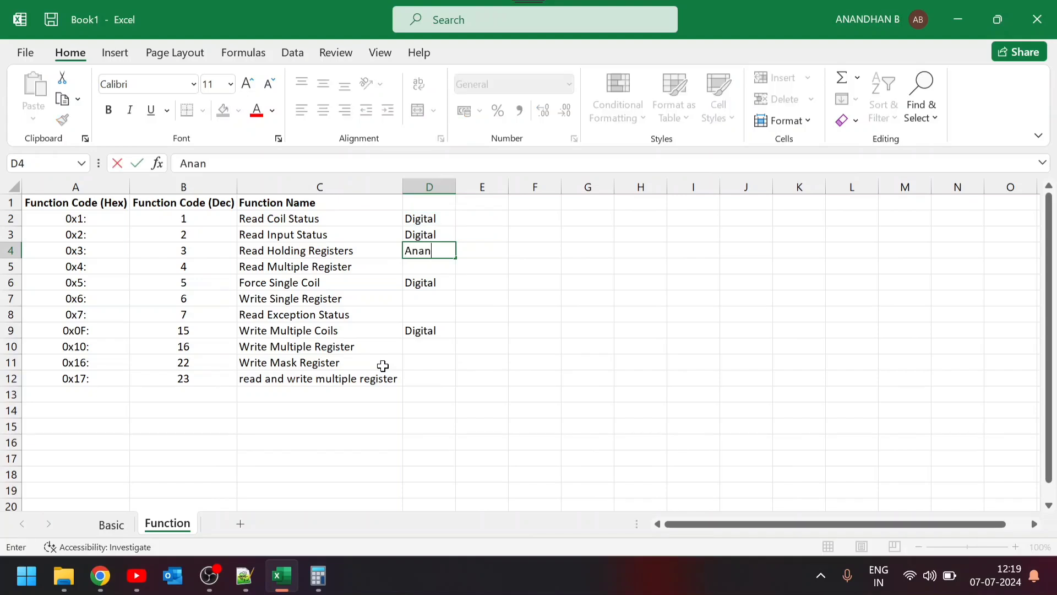
type("lo")
key("Left")
key("Left")
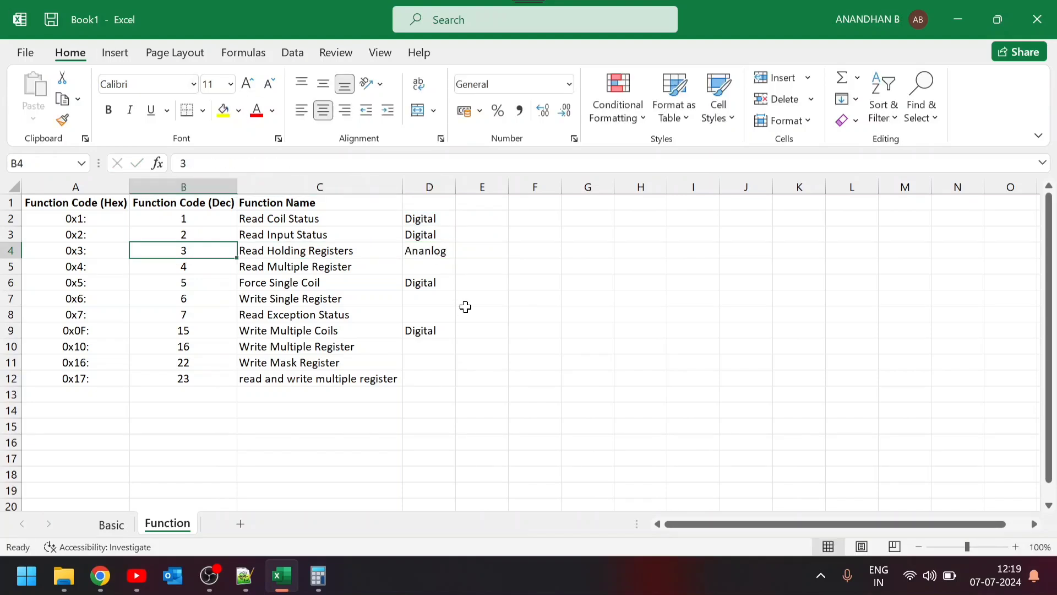
double_click(431, 250)
key("BackSpace")
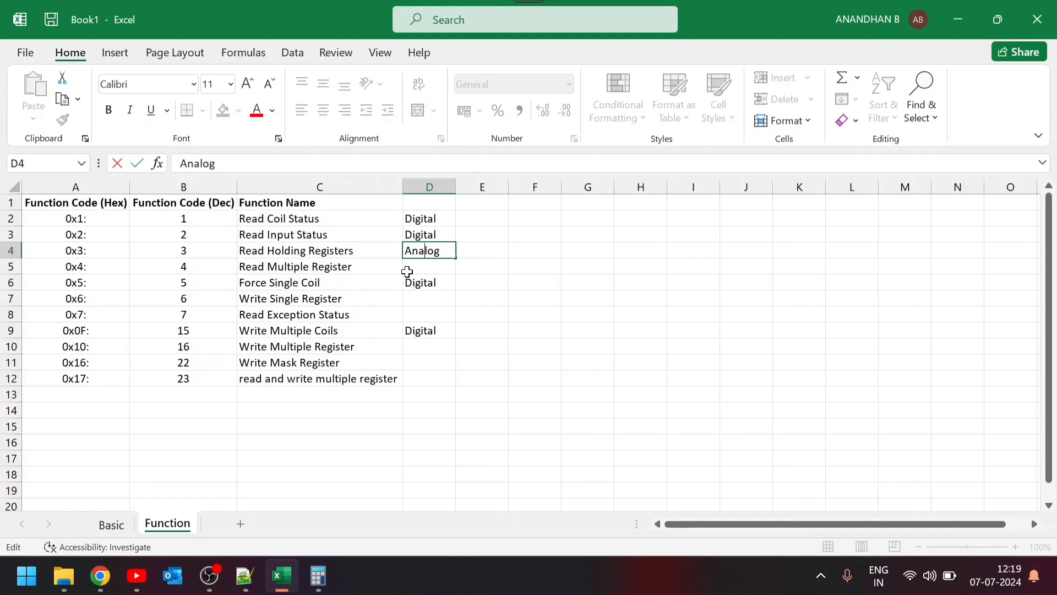
left_click(407, 271)
Copy "Analog" from D4 to D5, D7, D10 and D12, beside the remaining register functions other than Write Mask Register
left_click(428, 256)
key("ctrl+c")
left_click(425, 268)
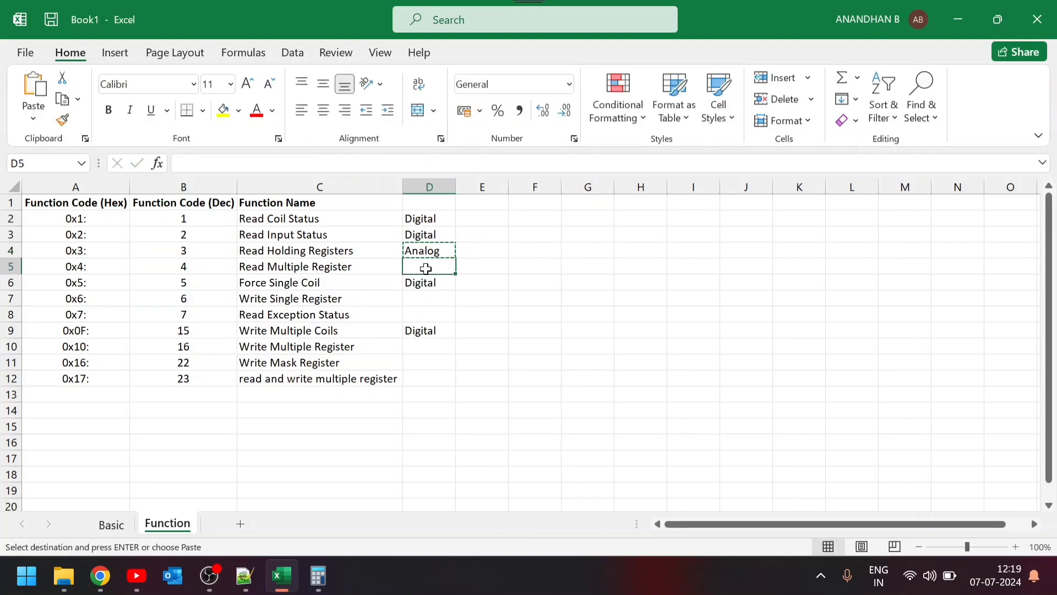
key("ctrl+v")
left_click(421, 304)
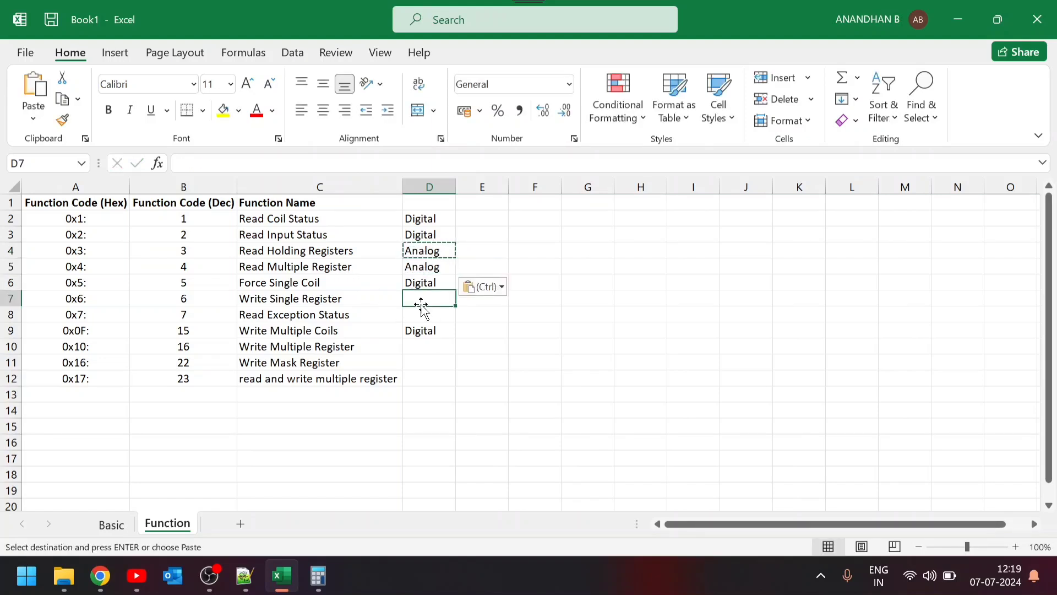
key("ctrl+v")
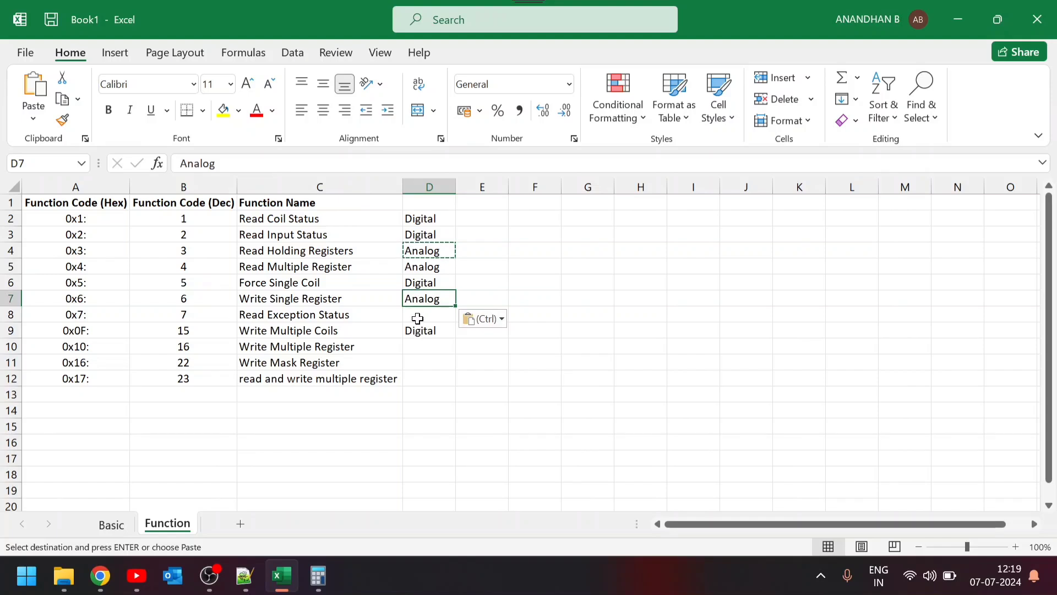
key("Down")
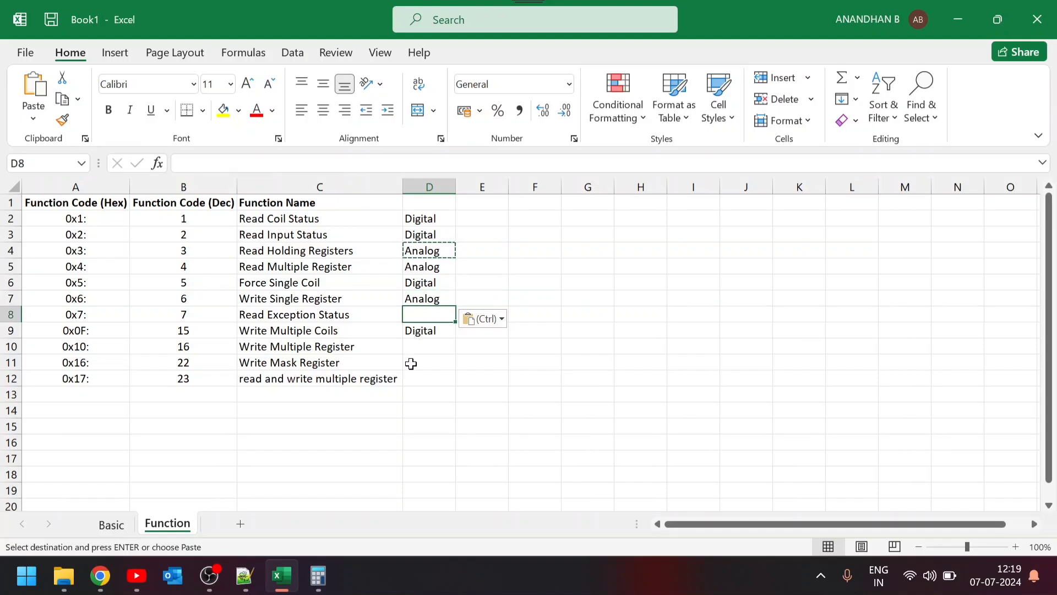
left_click(429, 348)
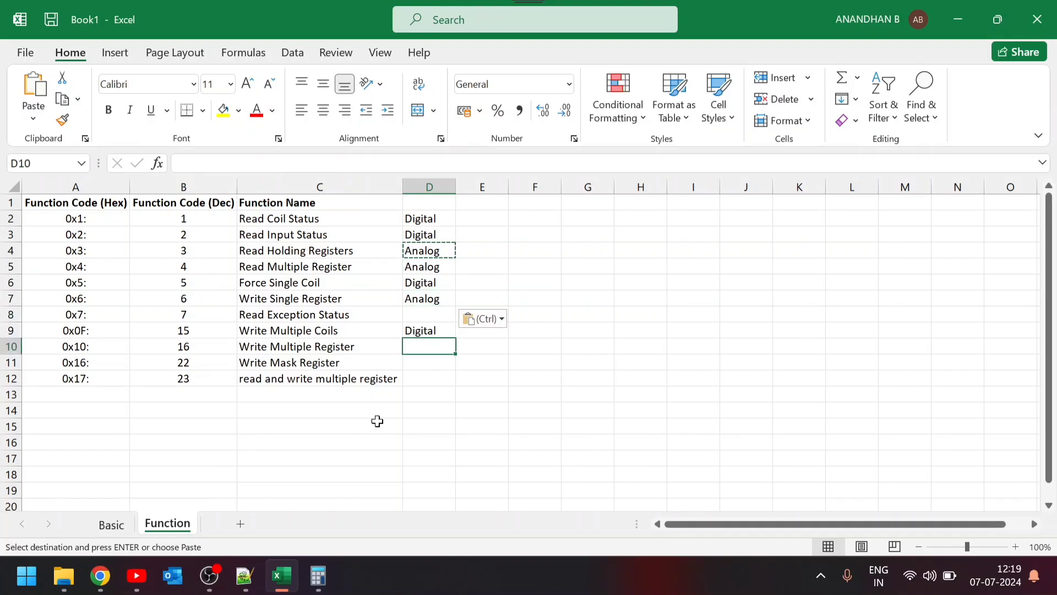
key("ctrl+v")
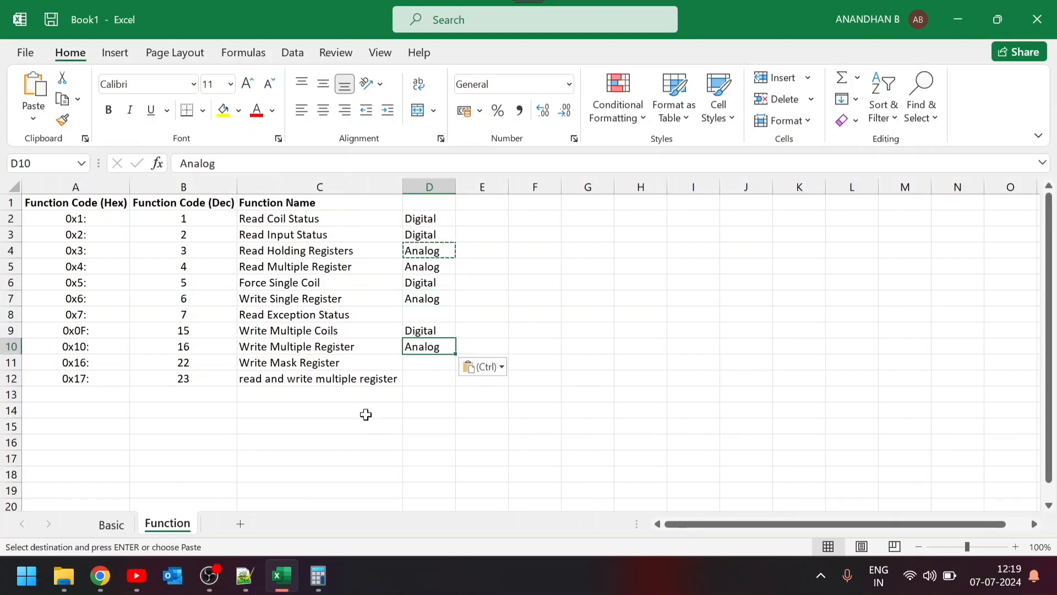
left_click(418, 381)
key("ctrl+v")
left_click(467, 362)
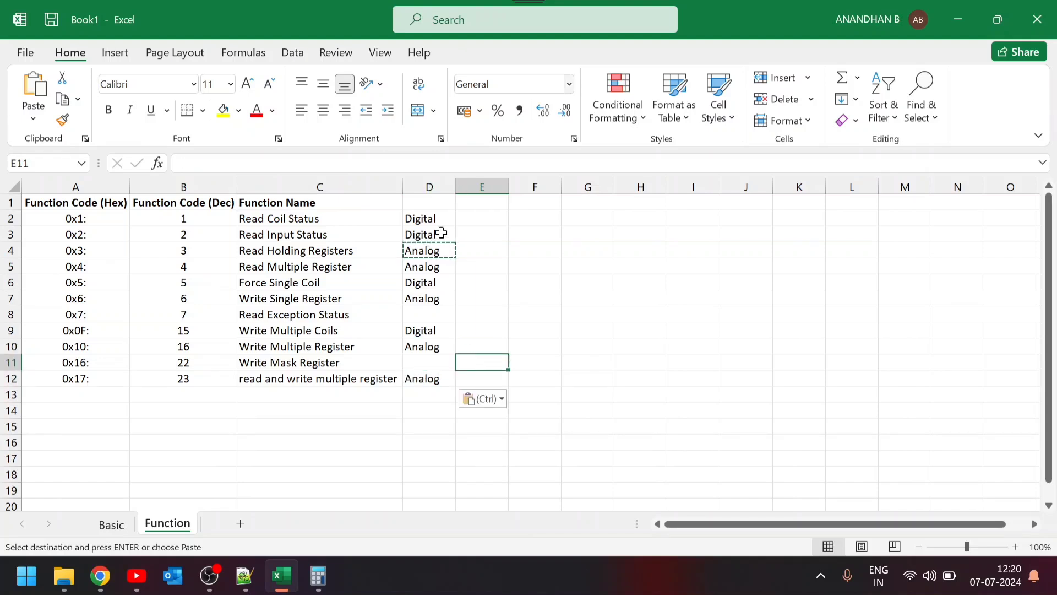
Review the Digital and Analog entries in D2:D12 against the read and write function names in column C
left_click(542, 301)
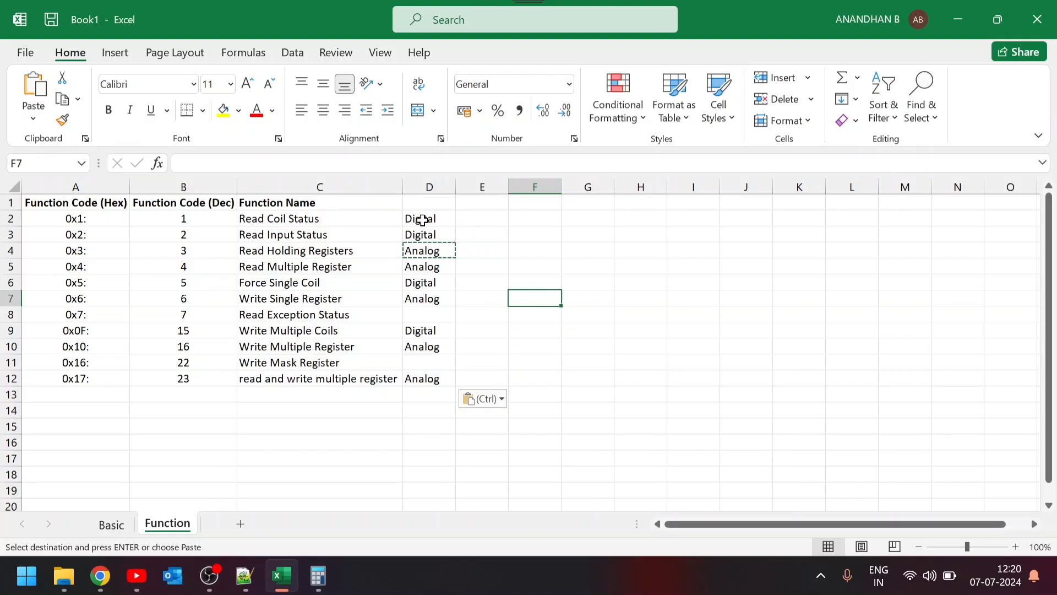
left_click_drag(420, 218, 429, 379)
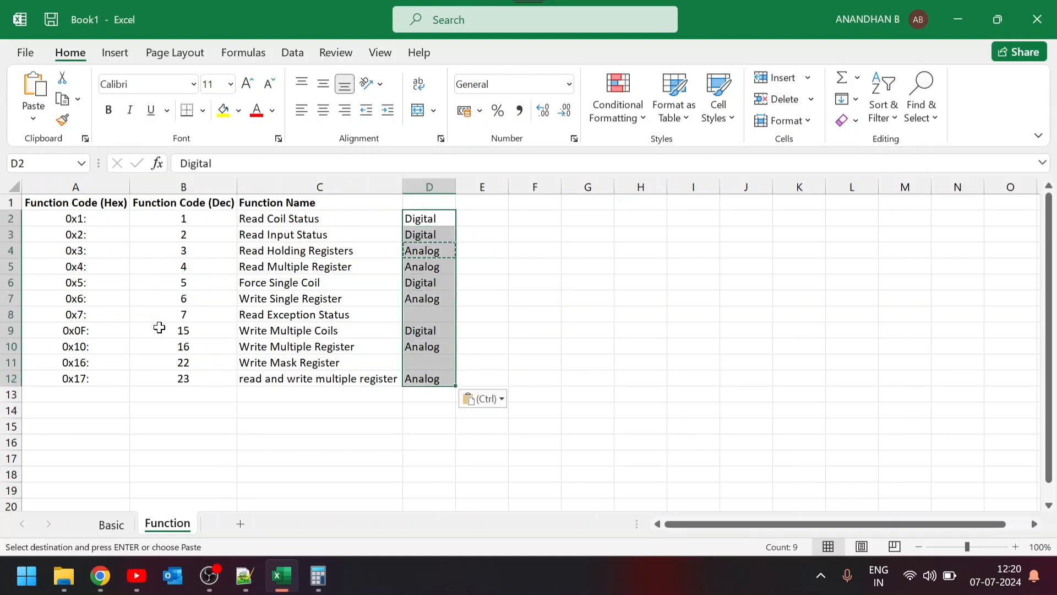
left_click(267, 220)
left_click(273, 234)
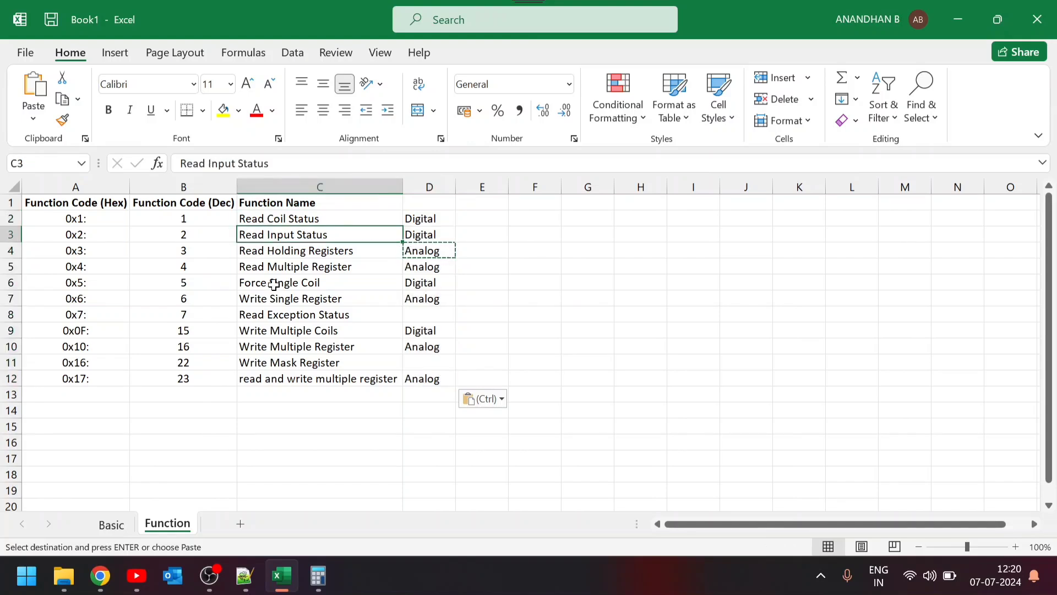
left_click(272, 255)
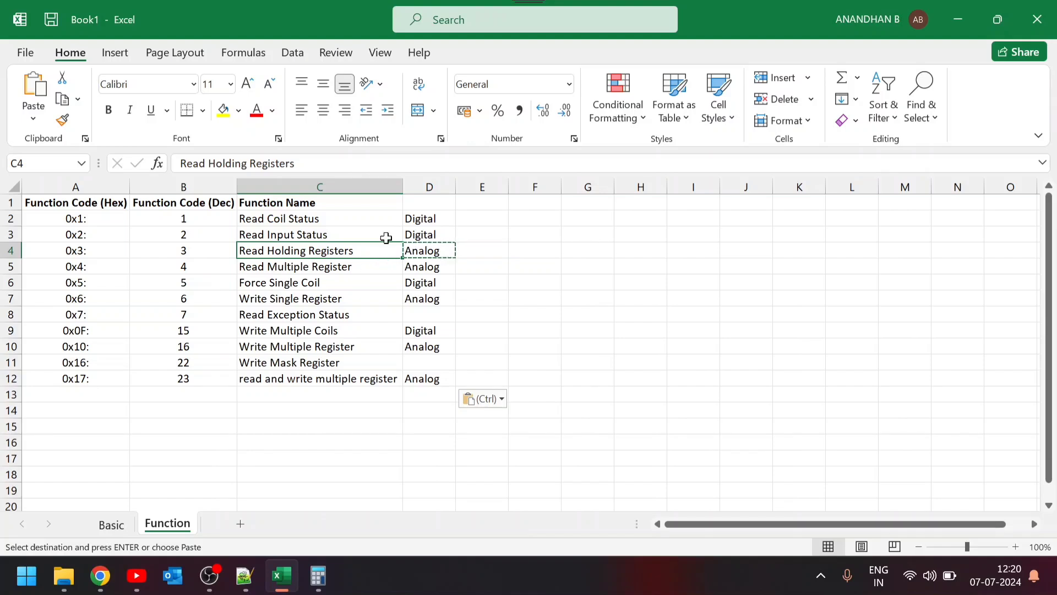
left_click(301, 268)
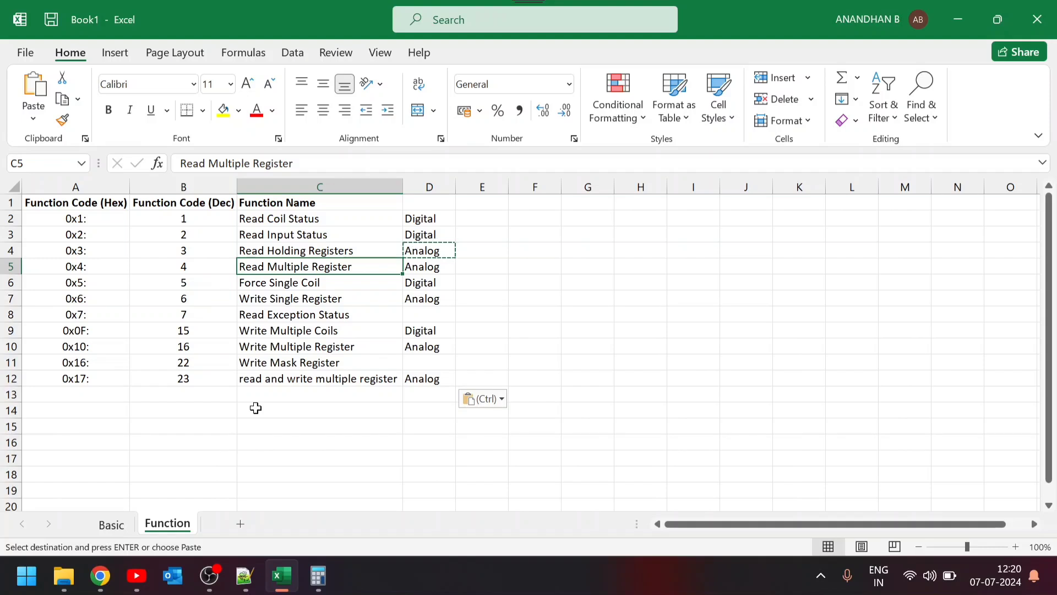
left_click(292, 298)
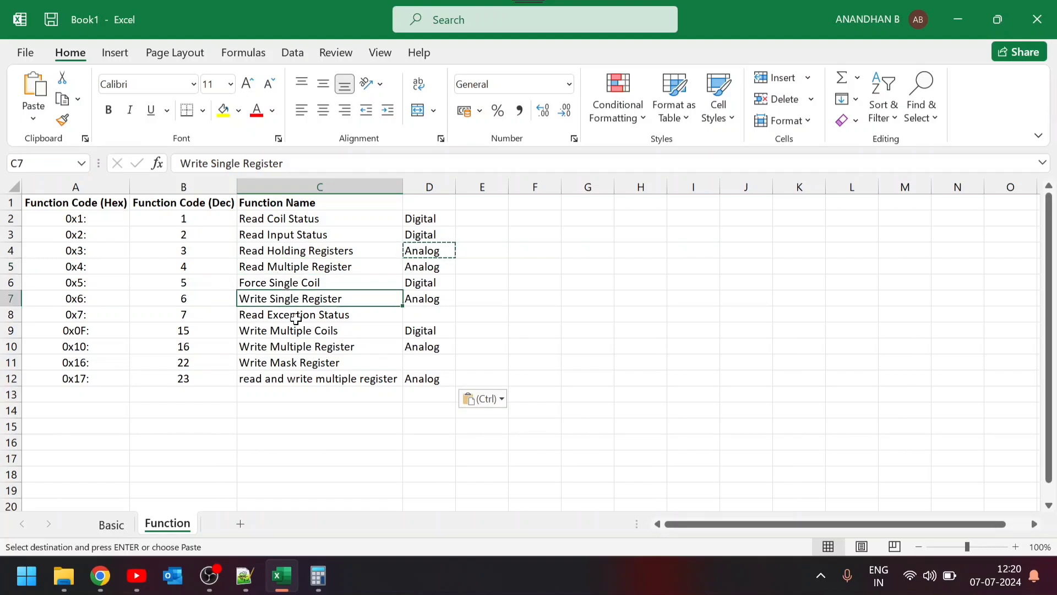
left_click(703, 345)
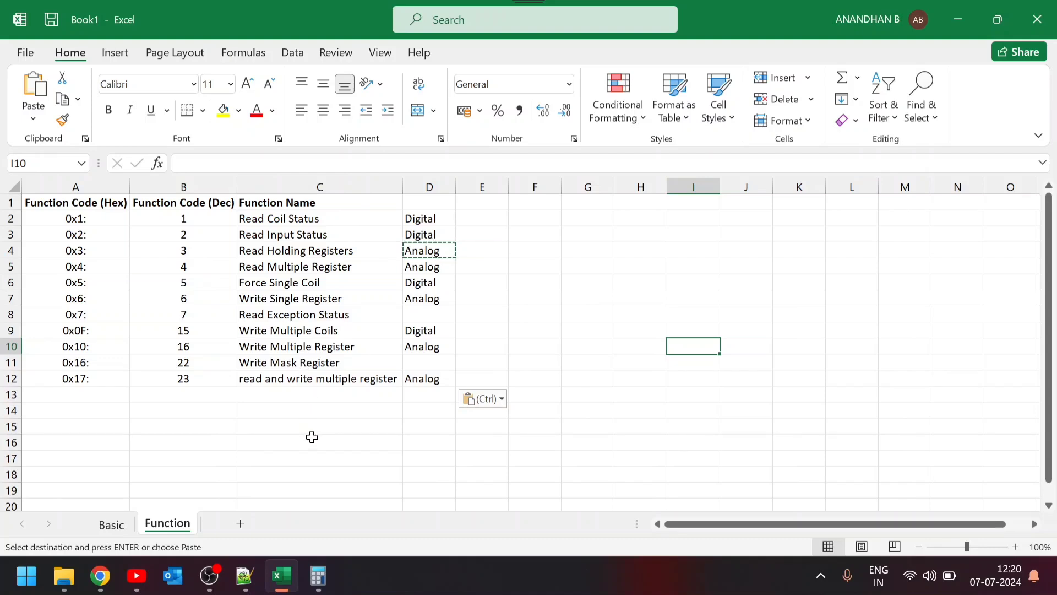
Launch the ModSim32 application from the Modsim32_slave desktop folder, dismiss its startup warning and minimize the folder window
key("super+d")
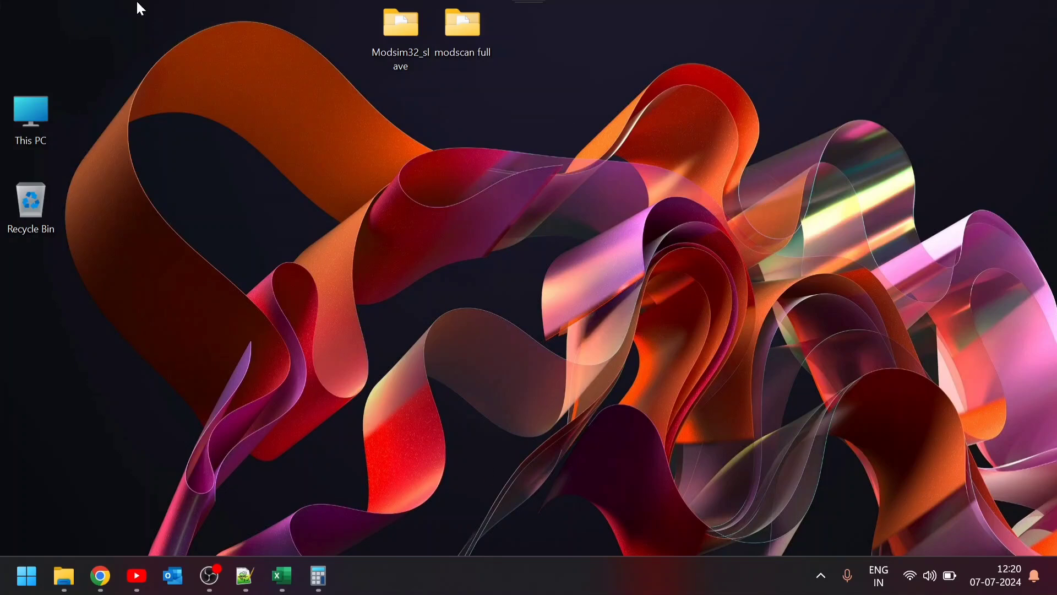
double_click(401, 38)
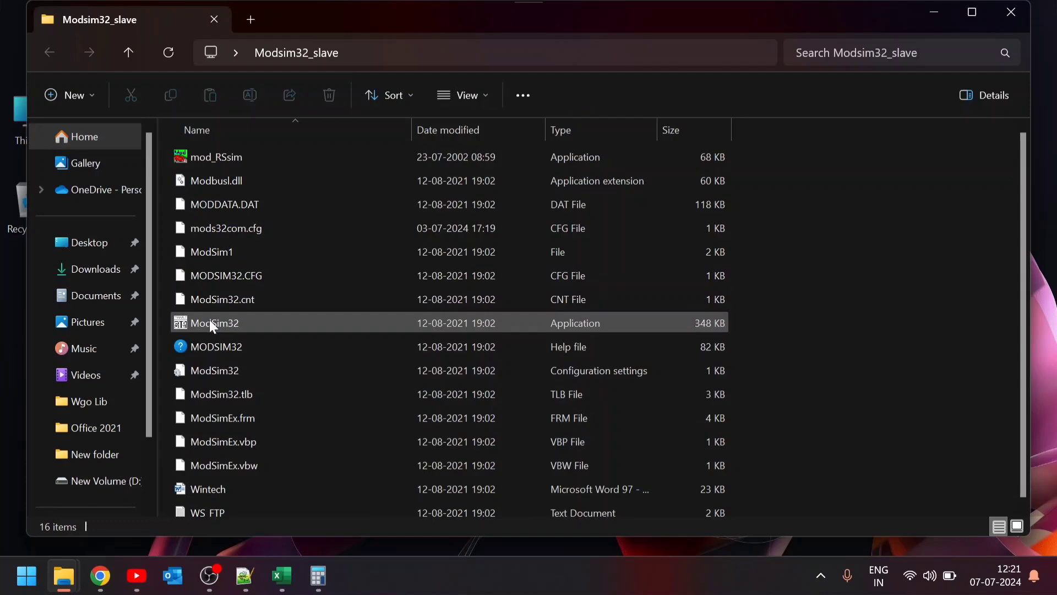
double_click(211, 322)
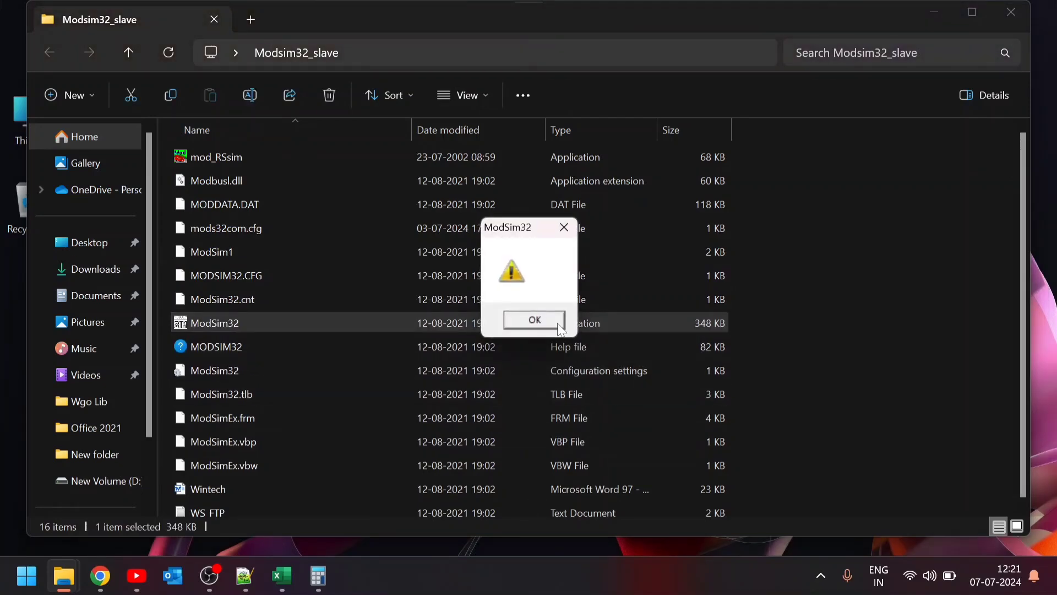
left_click(535, 318)
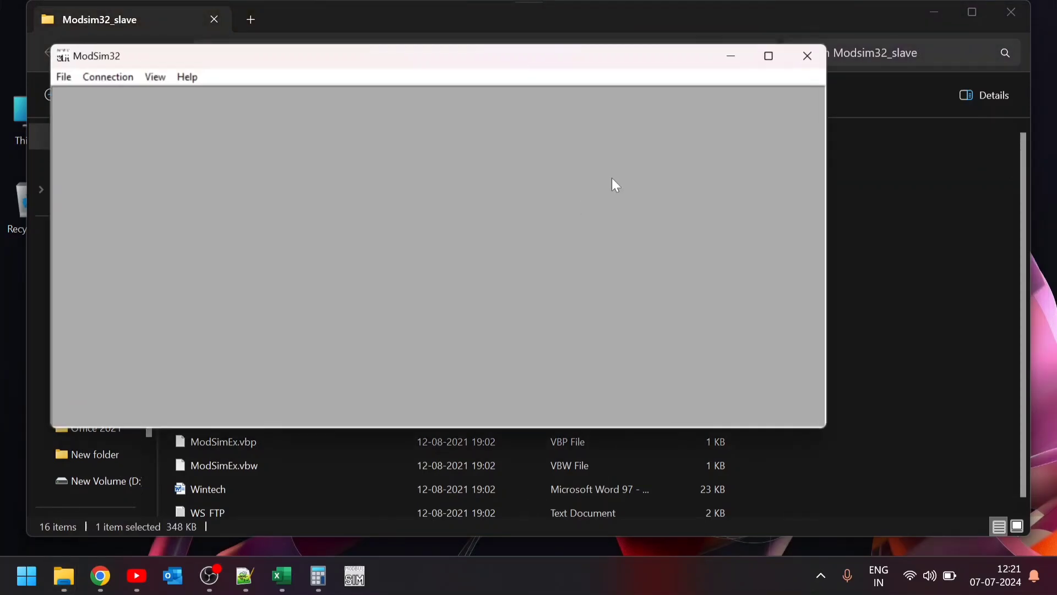
left_click(930, 8)
Create a new ModSim32 document with address 1 and length 10, and enlarge its window vertically
left_click(62, 77)
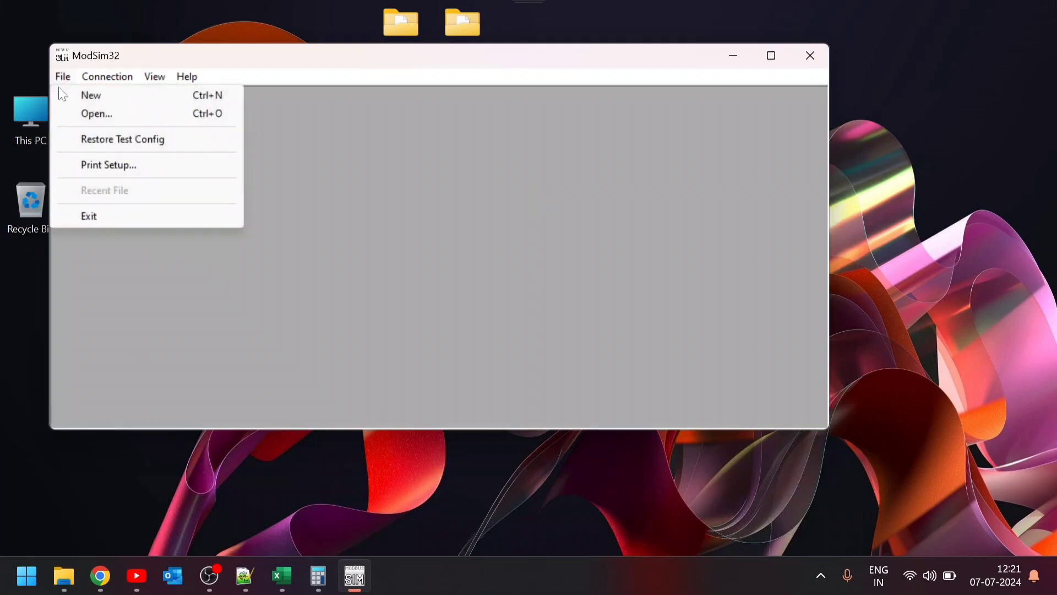
left_click(91, 95)
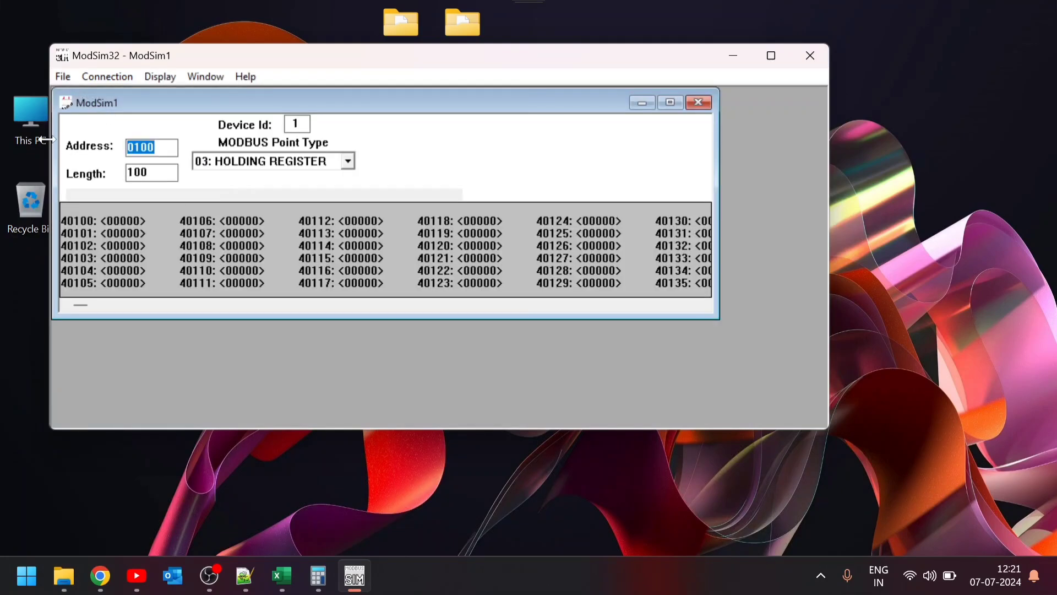
type("1")
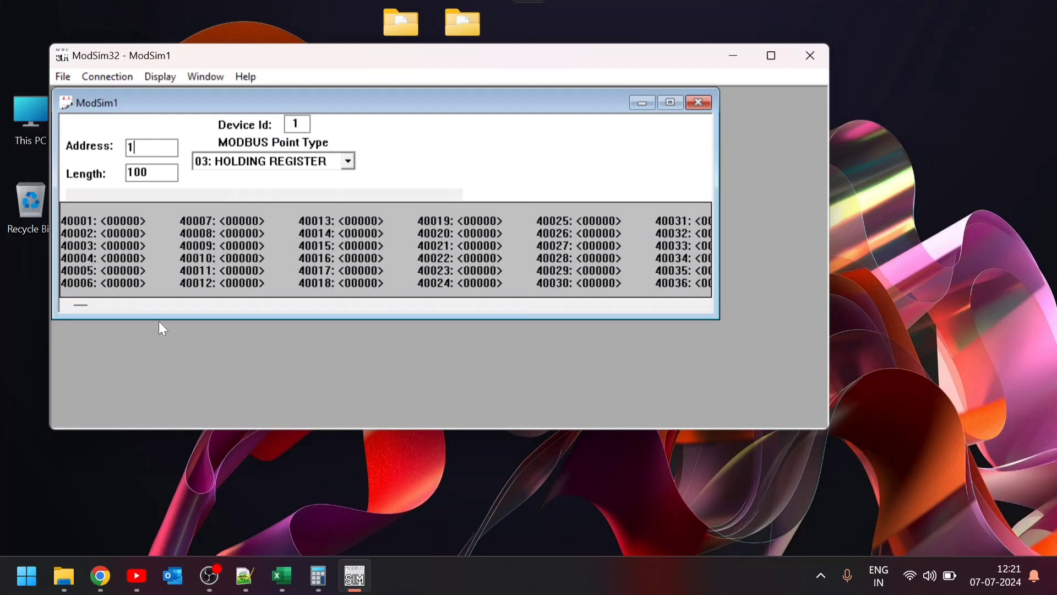
left_click_drag(158, 318, 157, 425)
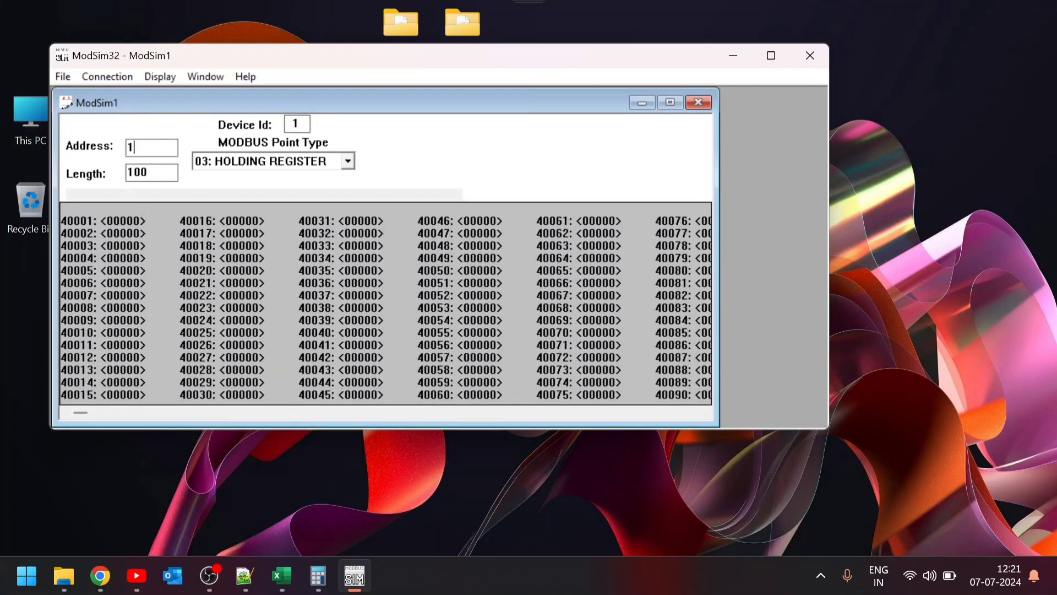
key("Tab")
key("BackSpace")
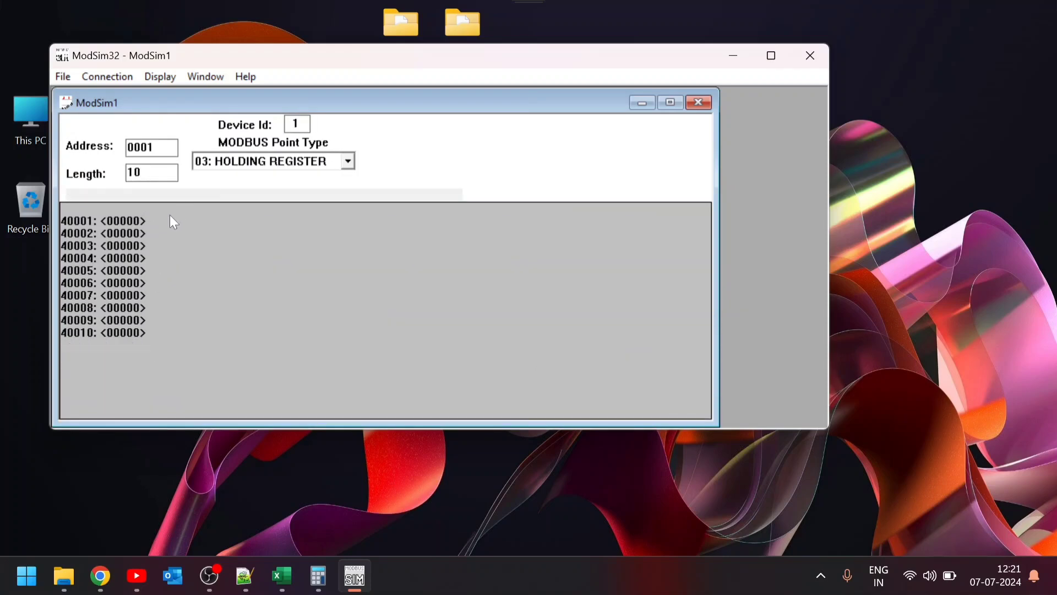
Compare the MODBUS point type options with the Read Coil Status row on Excel's Function sheet, and return to ModSim32
left_click(233, 164)
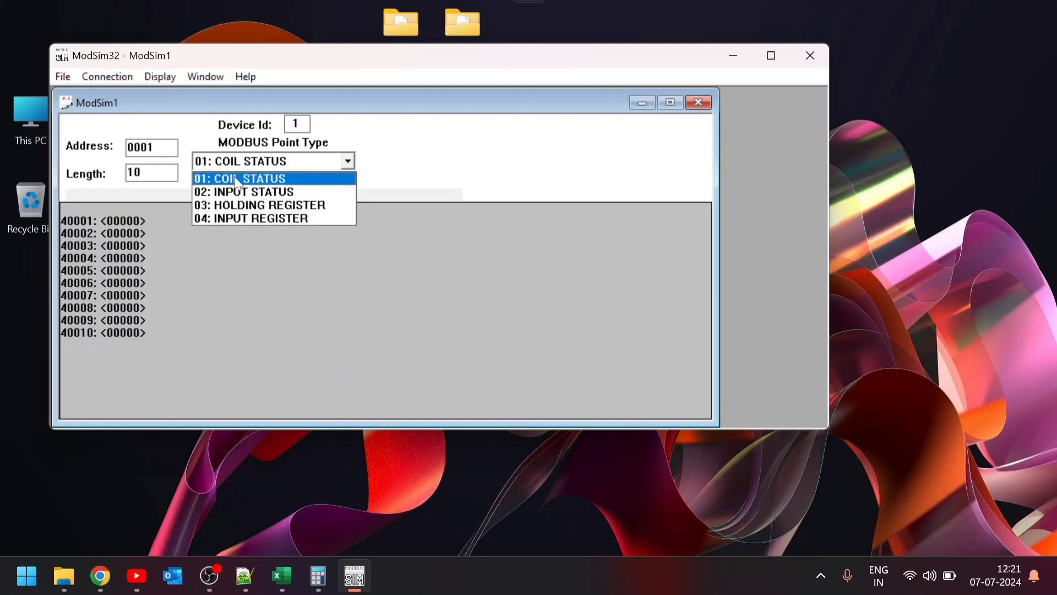
left_click(287, 579)
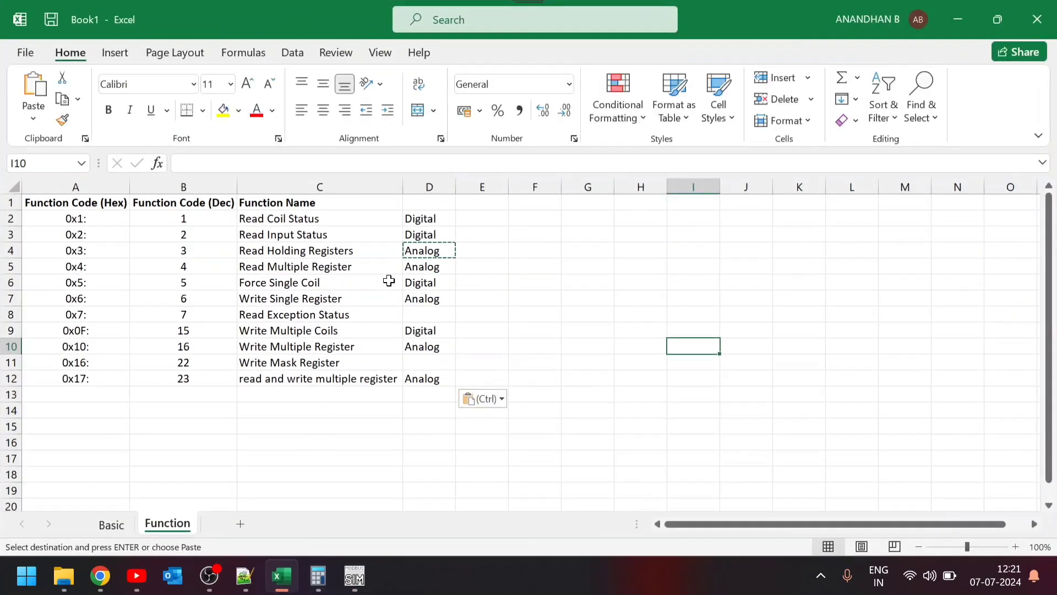
left_click(277, 216)
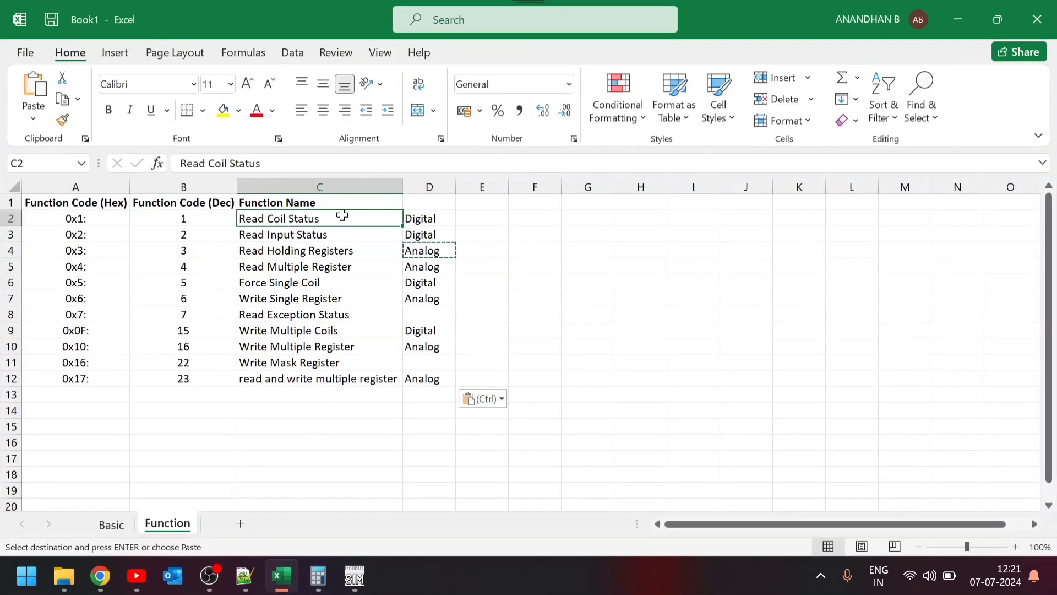
left_click(961, 18)
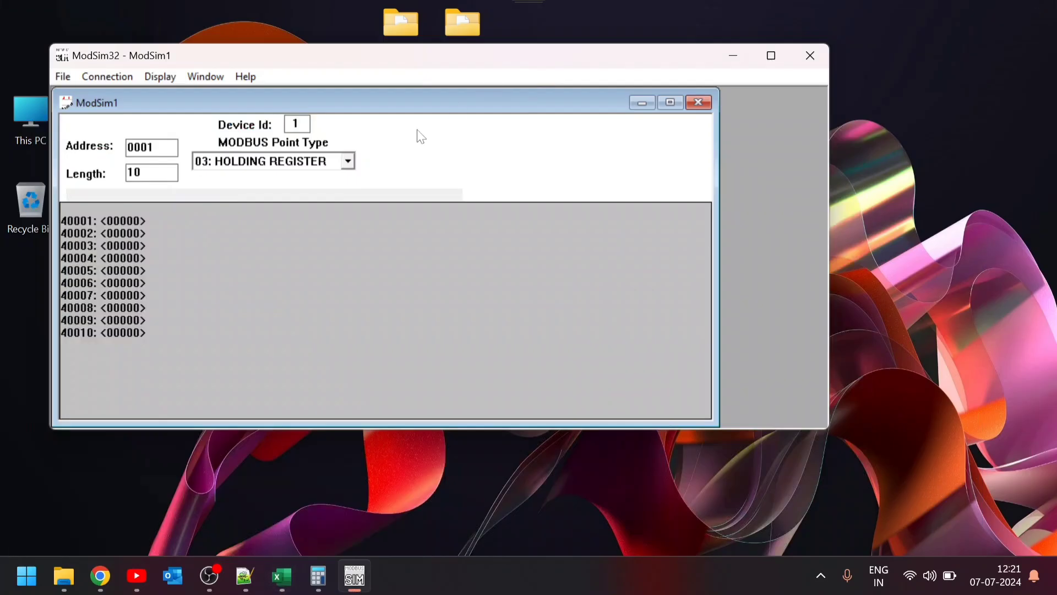
Set the MODBUS point type of the ModSim1 document to 02: INPUT STATUS
left_click(258, 163)
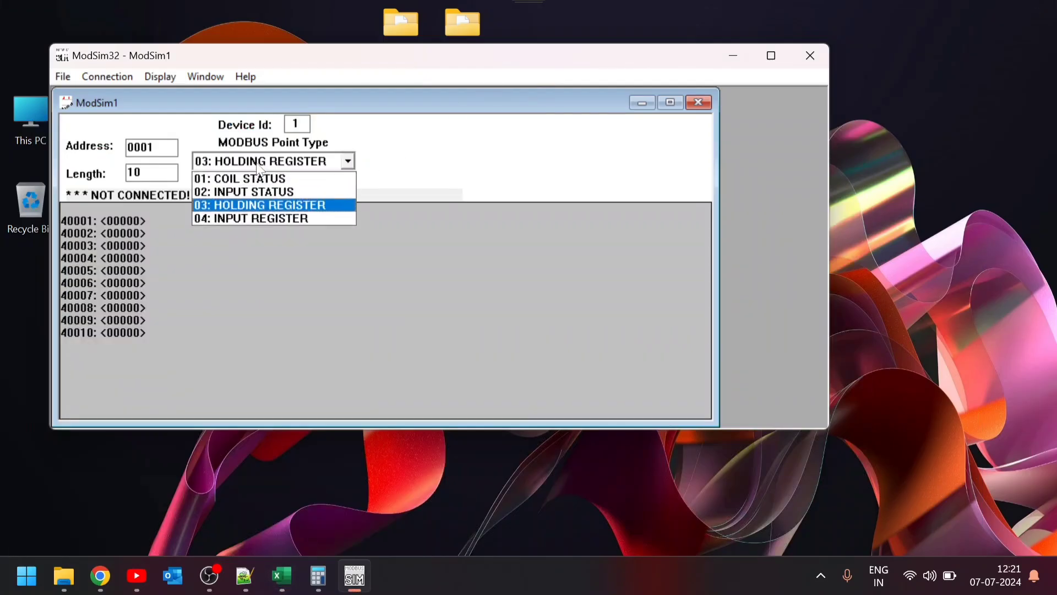
left_click(236, 192)
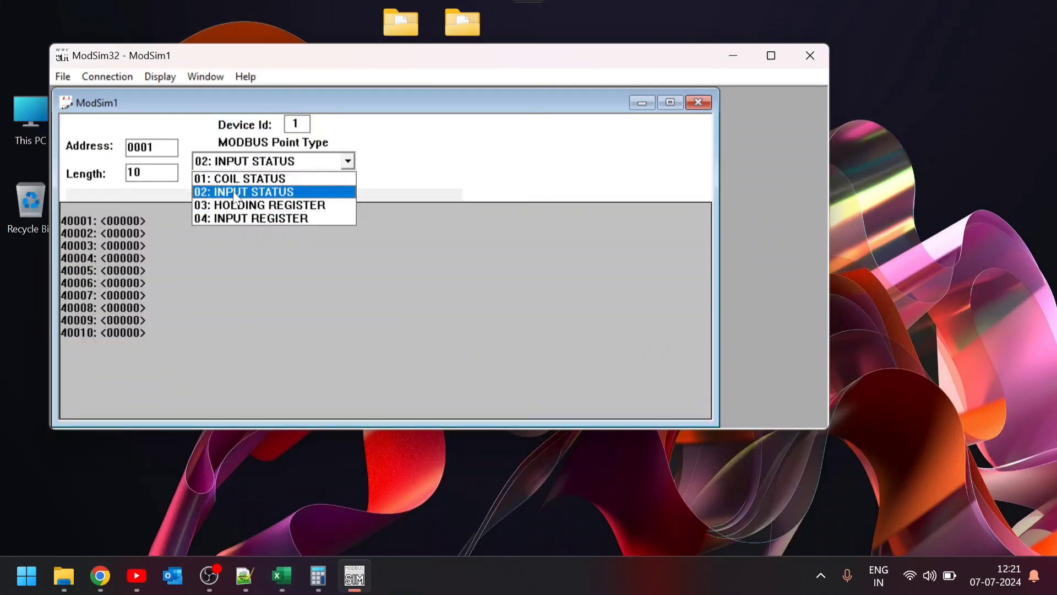
left_click(233, 193)
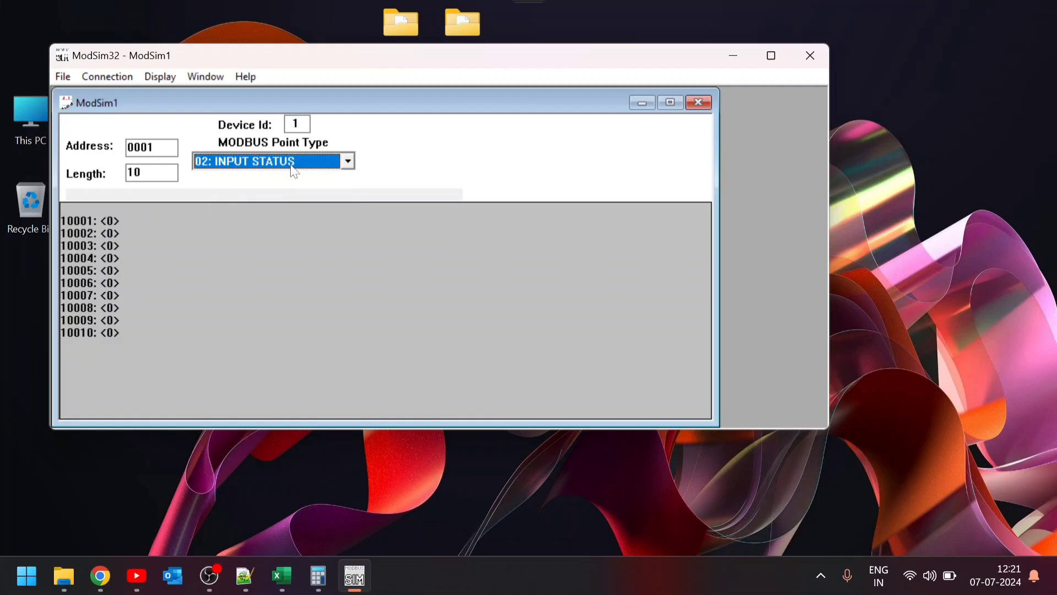
Connect ModSim32 as a Modbus/TCP Svr with network access allowed, then narrow its window and snap it to the left half of the screen
left_click(108, 77)
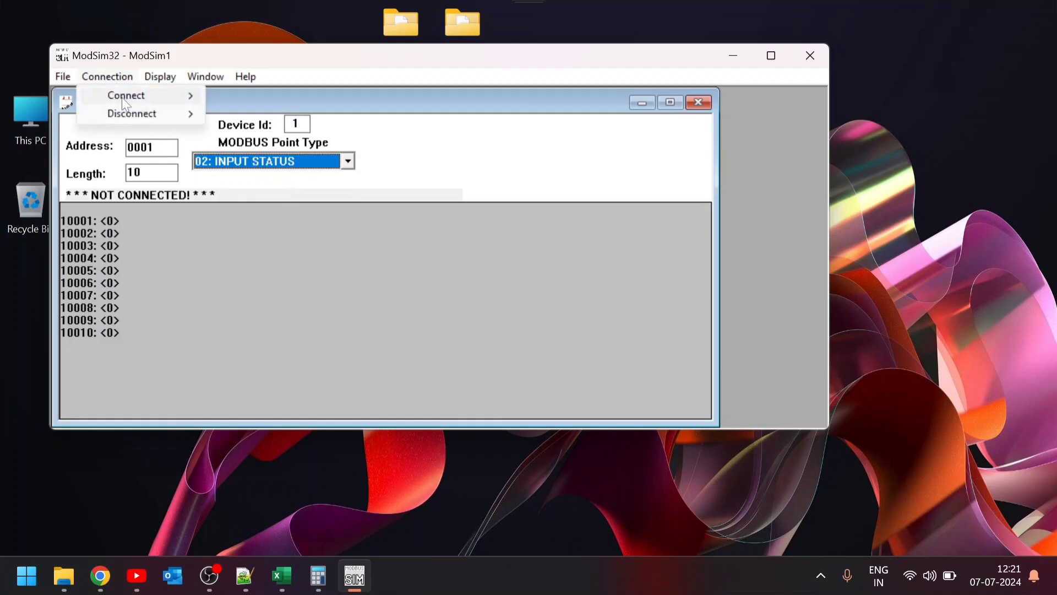
mouse_move(131, 102)
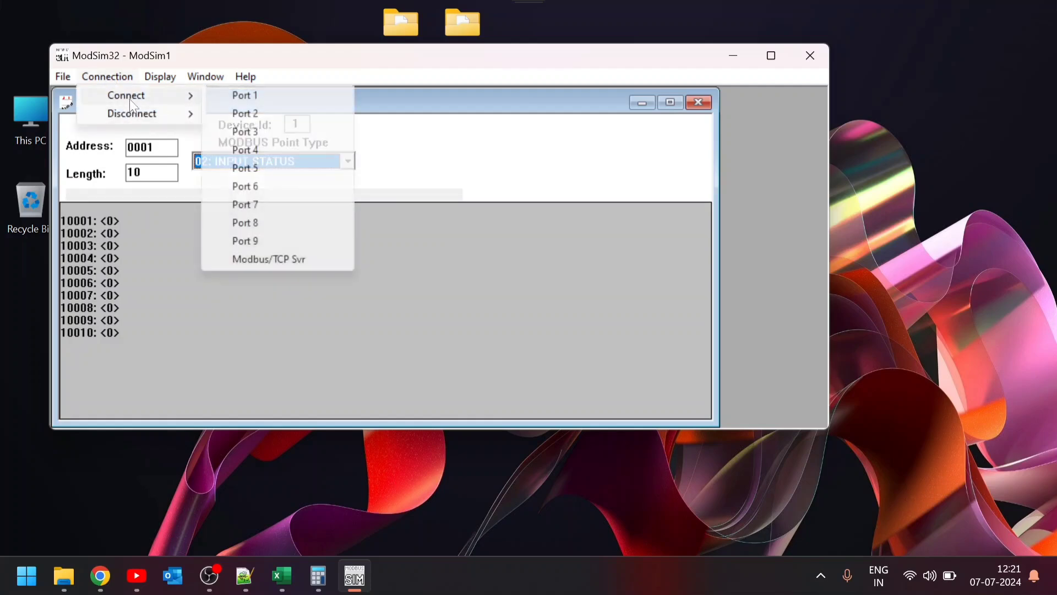
left_click(280, 263)
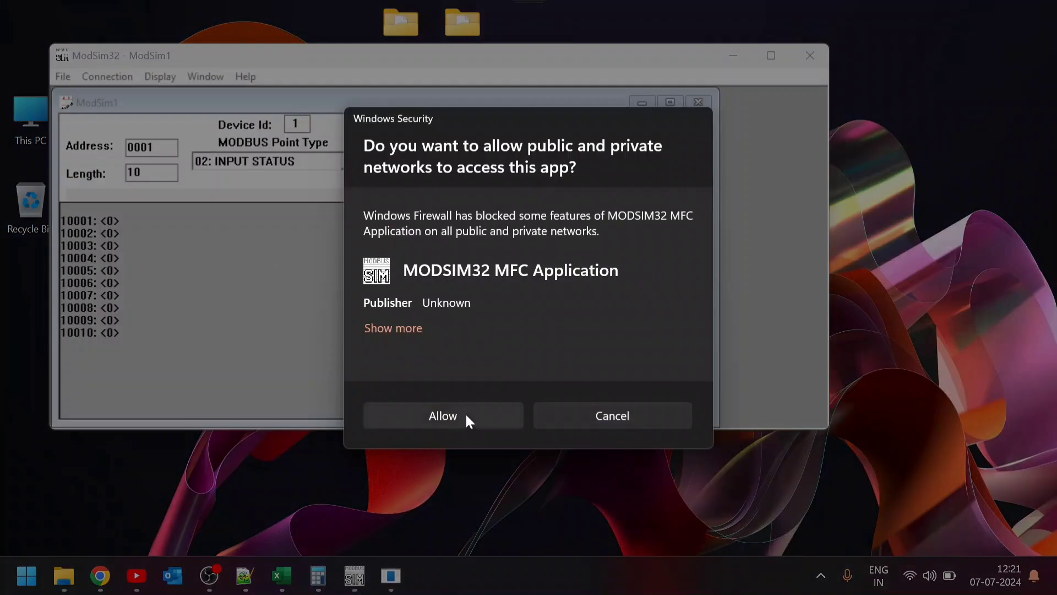
left_click(466, 416)
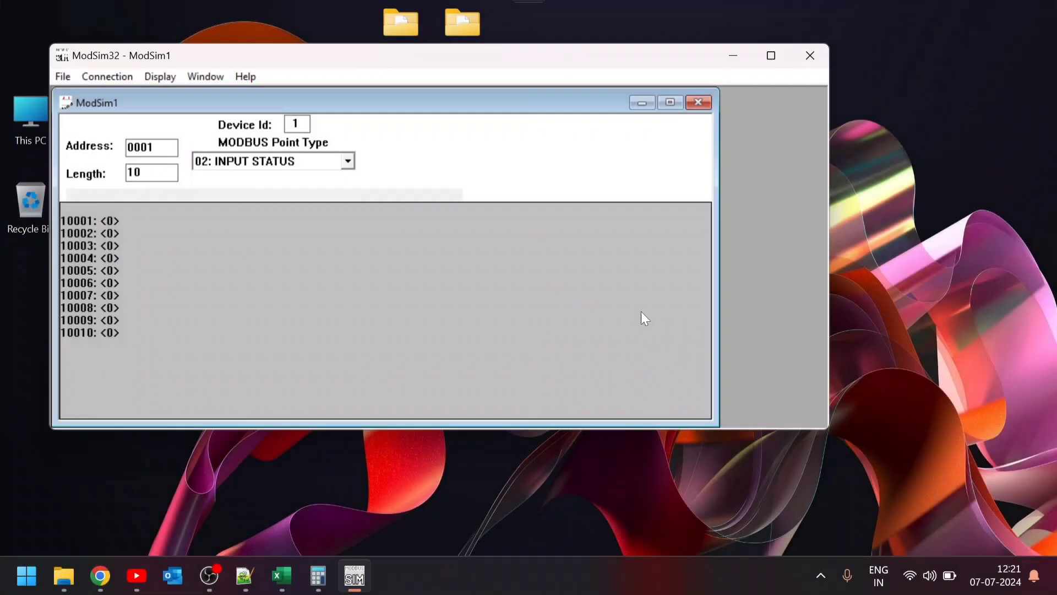
left_click_drag(828, 333, 381, 355)
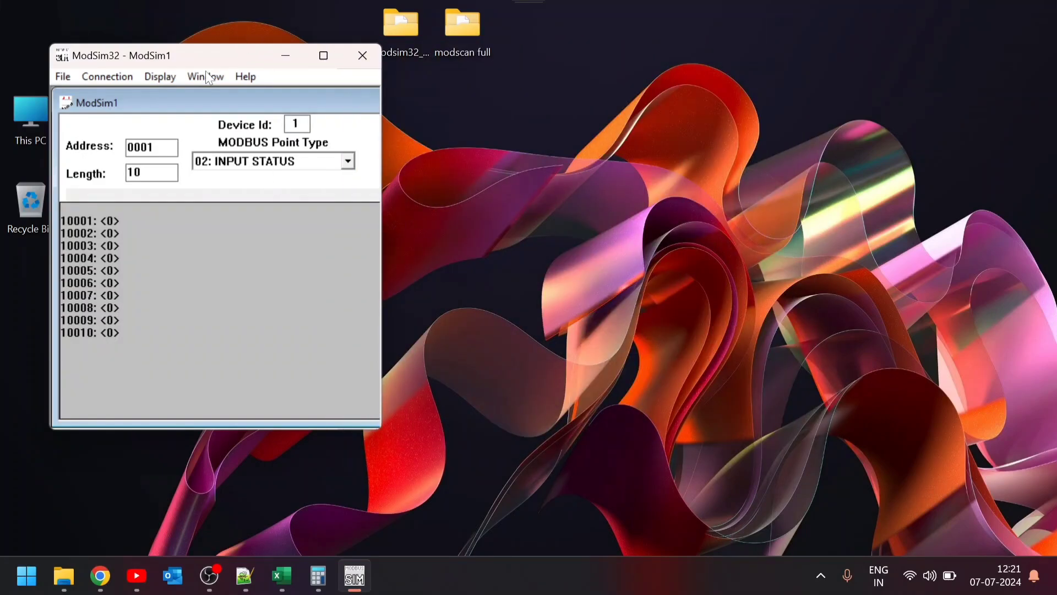
left_click_drag(208, 61, 39, 105)
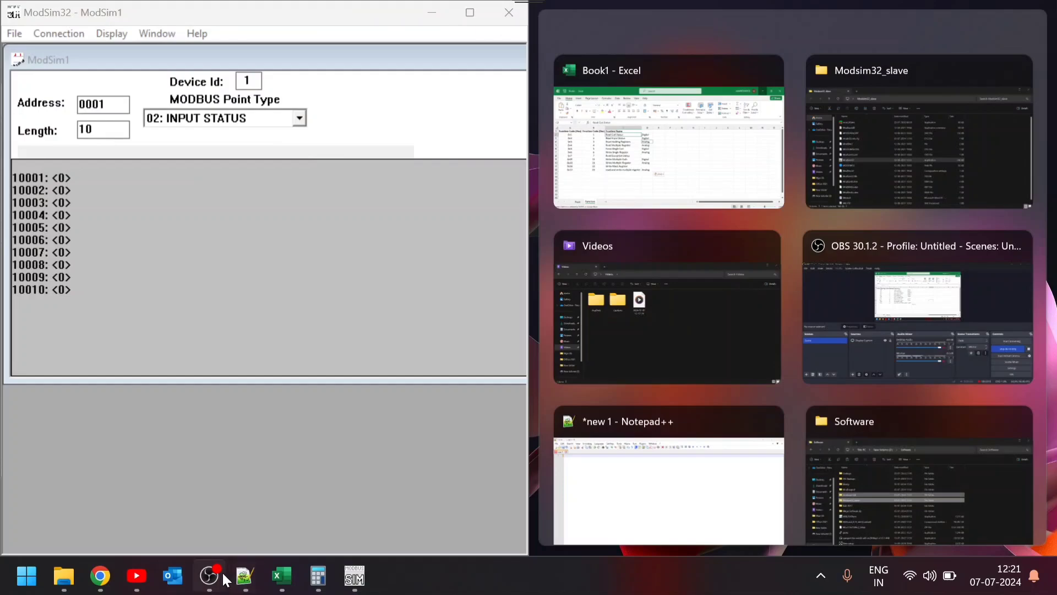
Show the desktop and launch ModScan32 from the modscan full folder
key("super+d")
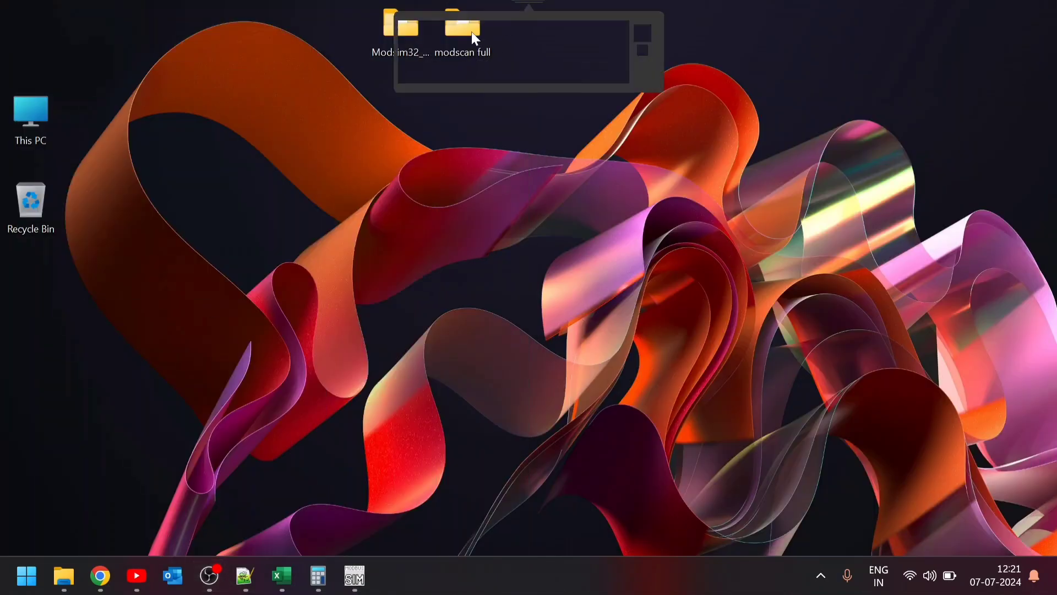
key("Print")
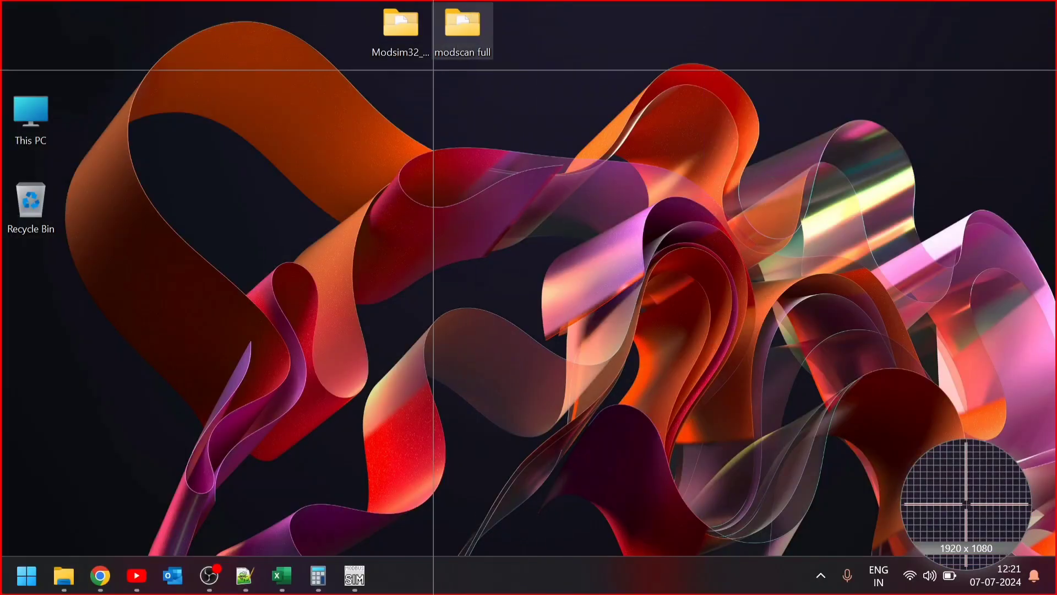
key("Escape")
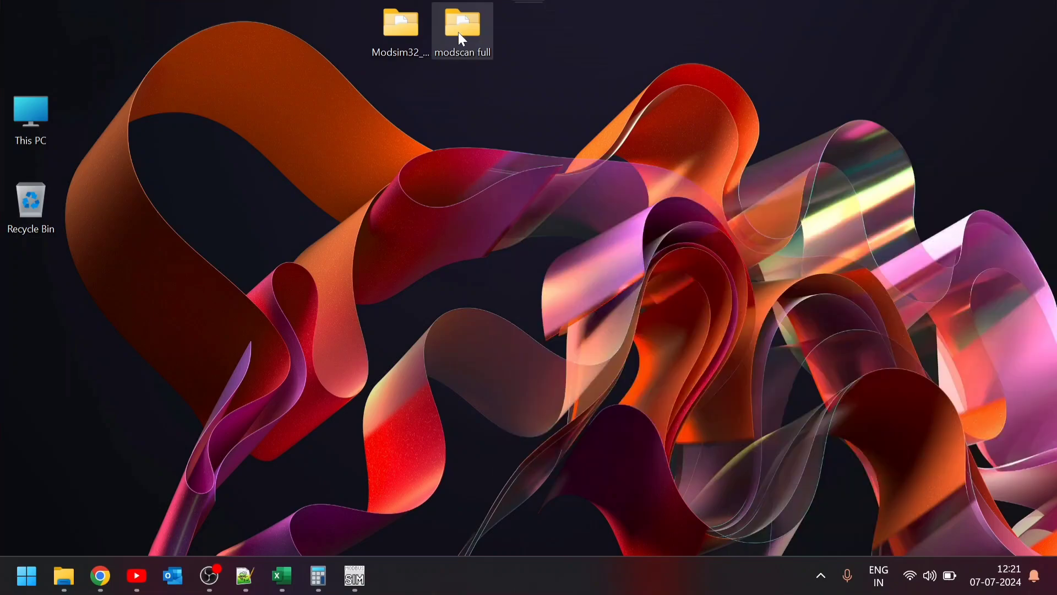
double_click(461, 40)
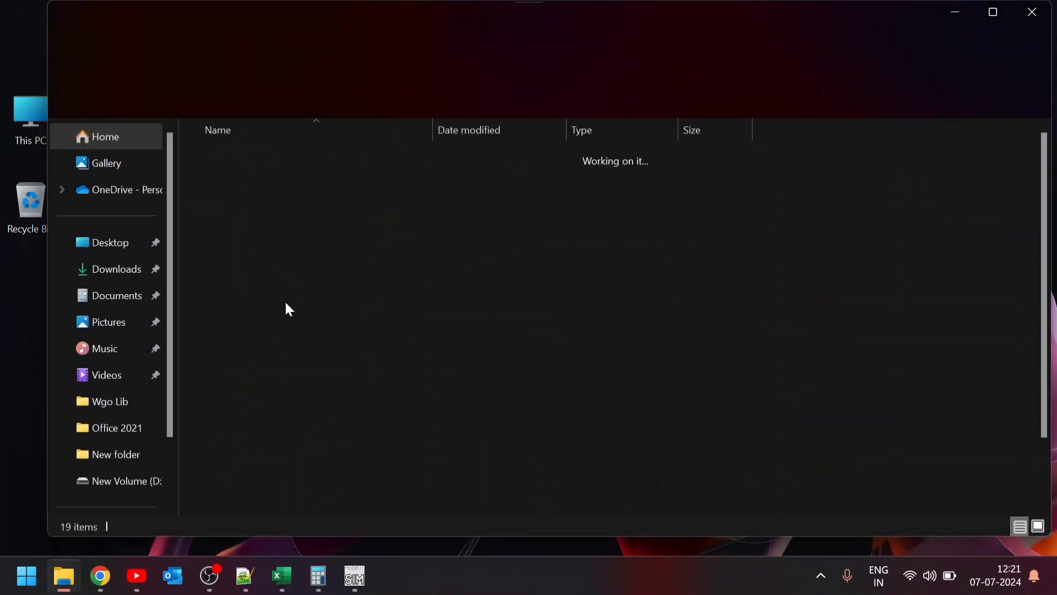
scroll(239, 291, "down", 1)
double_click(243, 250)
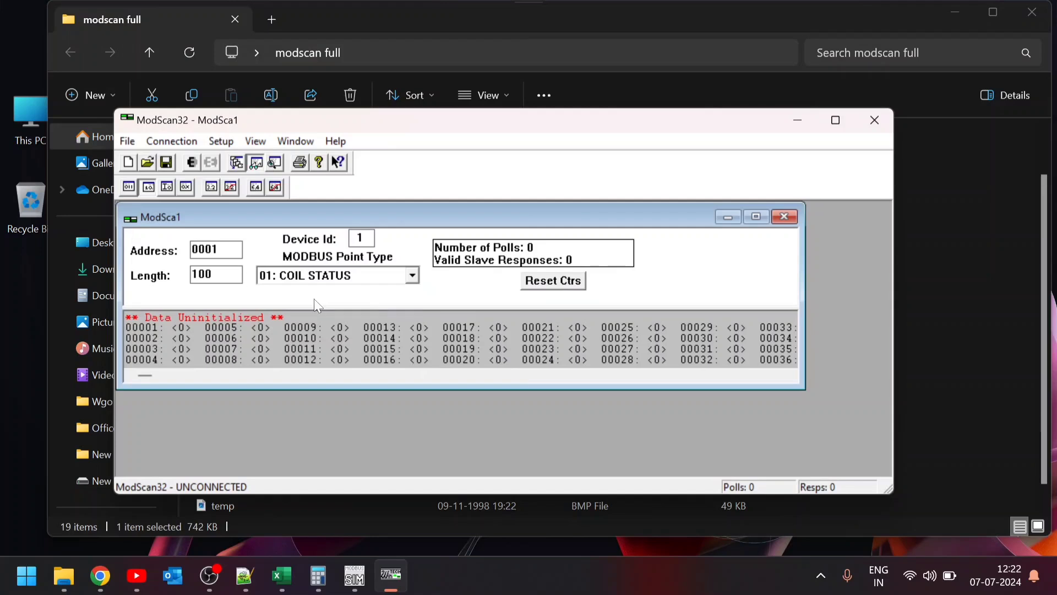
Set the ModSca1 document to length 10 and point type 02: INPUT STATUS, enlarge its window vertically and reset its counters
left_click(171, 140)
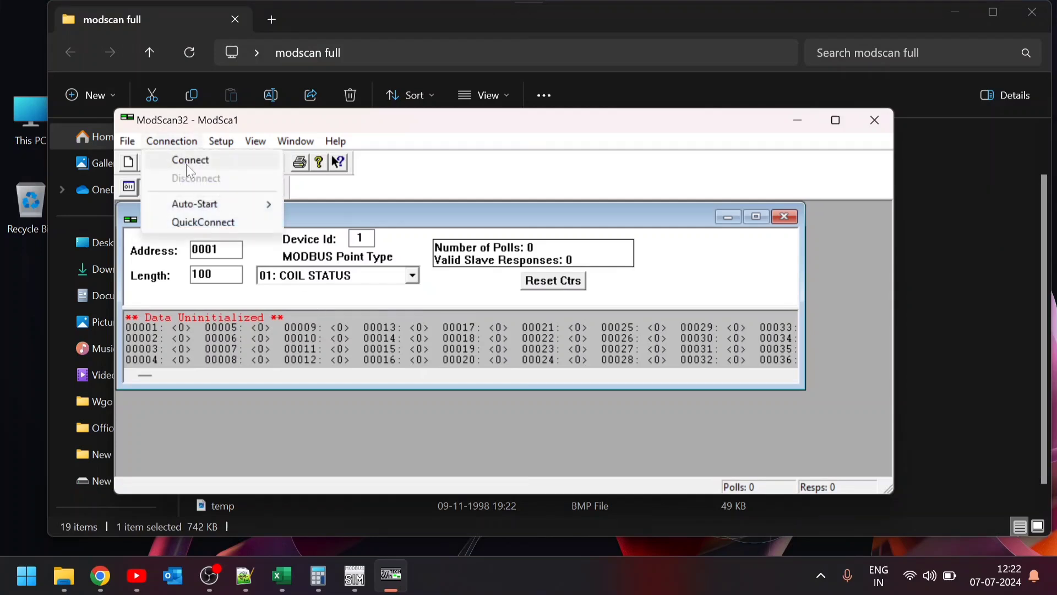
left_click(225, 272)
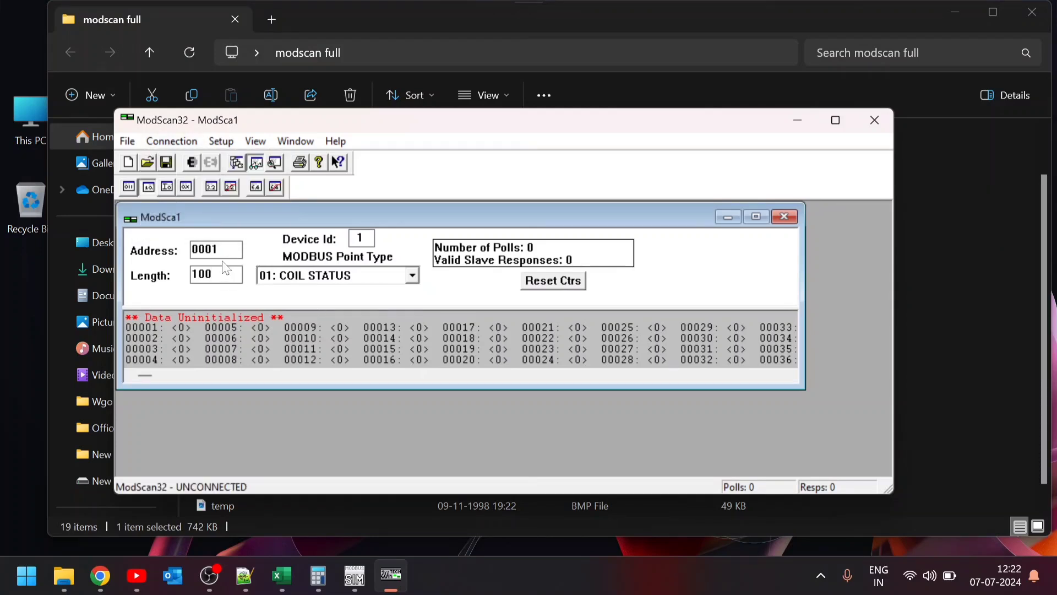
key("BackSpace")
left_click(297, 278)
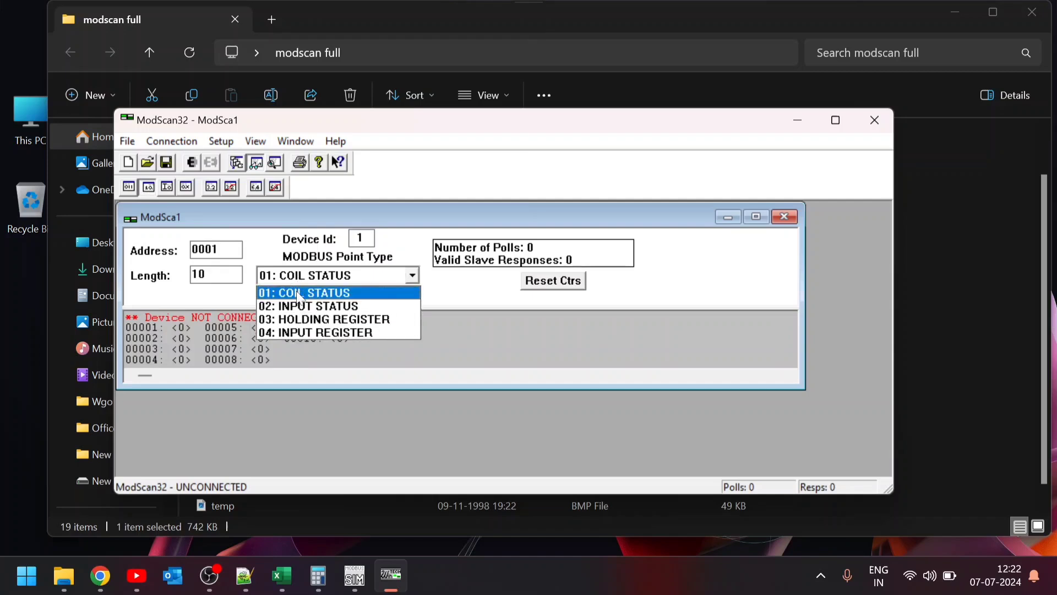
left_click(300, 306)
left_click_drag(307, 387, 296, 476)
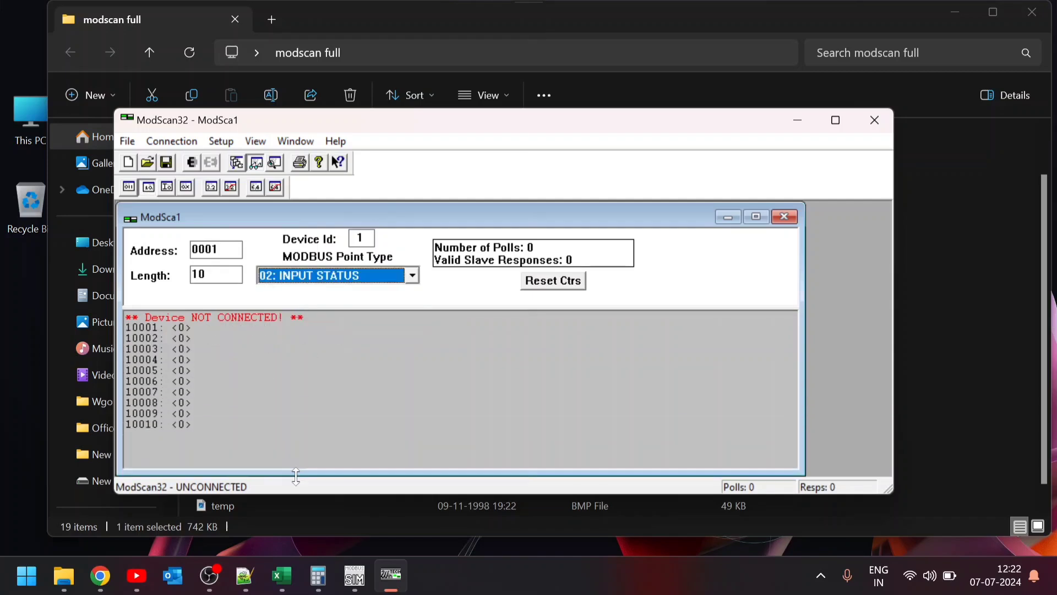
left_click(573, 284)
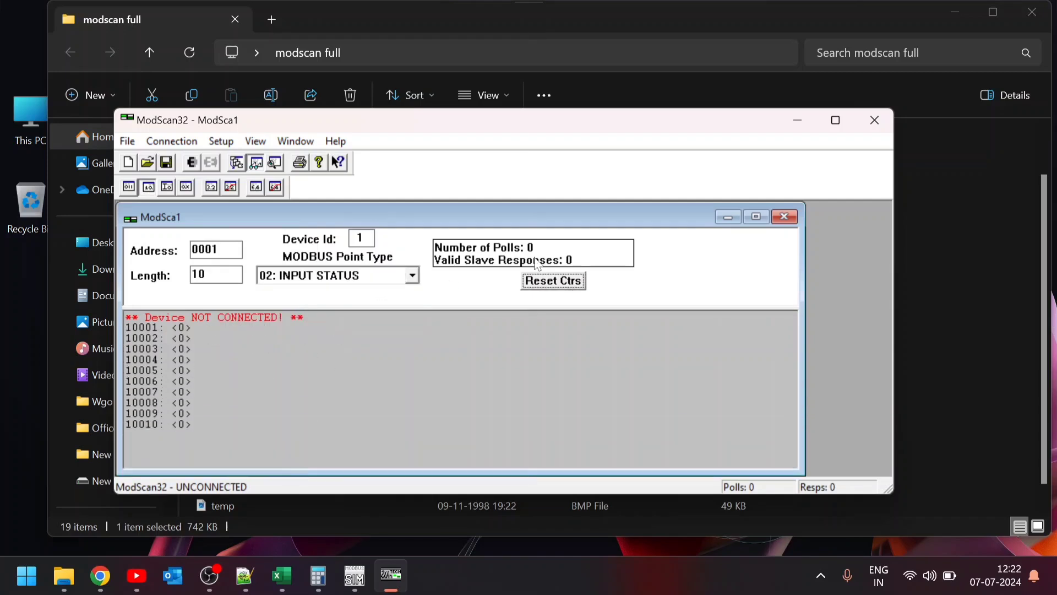
Connect ModScan32 to the Remote modbusTCP Server at 127.0.0.1, service port 502, and tile its window beside ModSim32
left_click(171, 141)
left_click(190, 159)
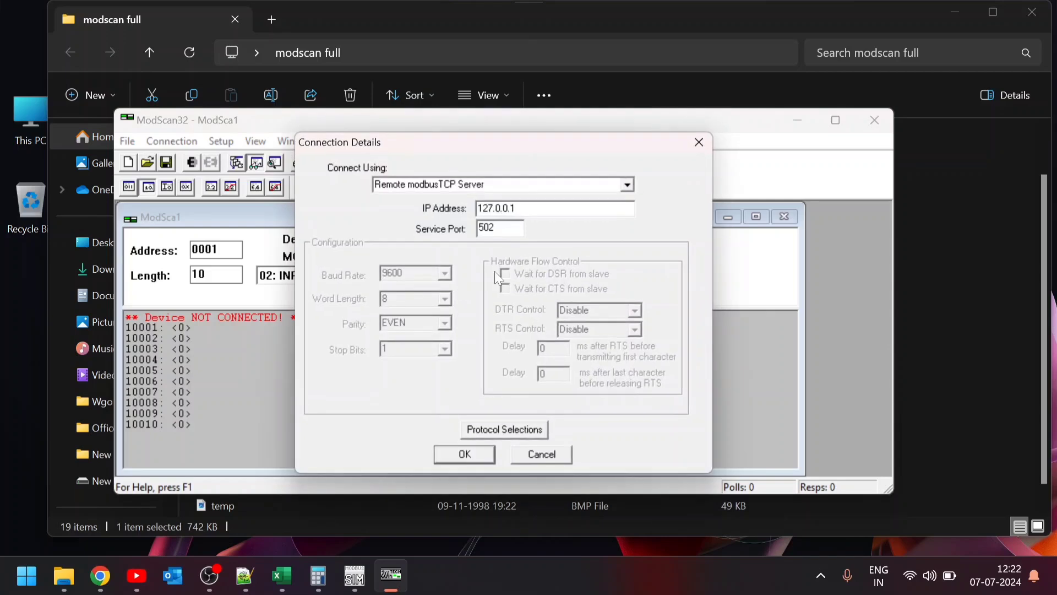
left_click(464, 454)
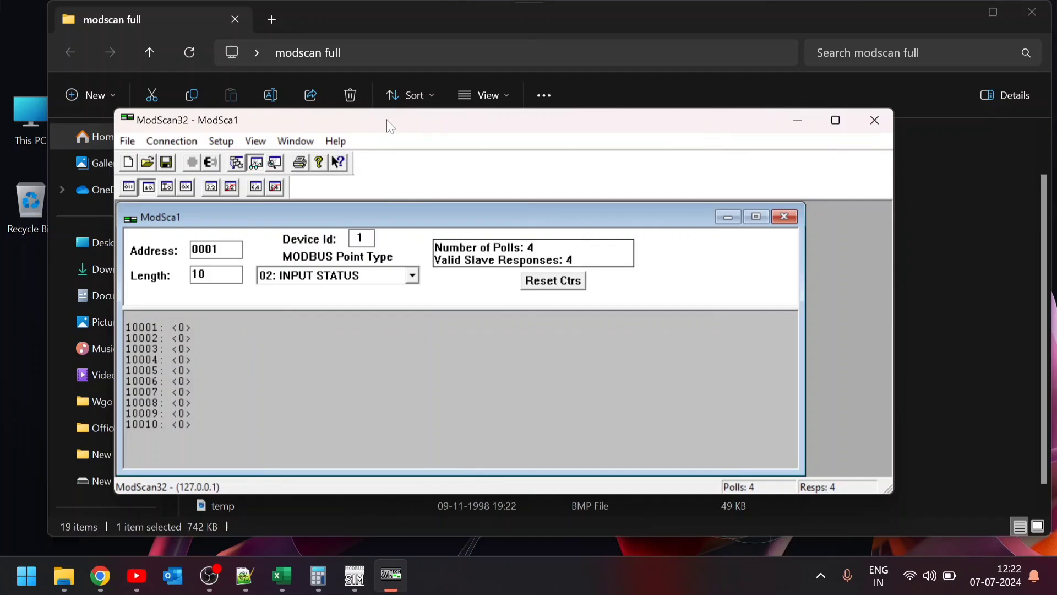
left_click_drag(390, 125, 1054, 259)
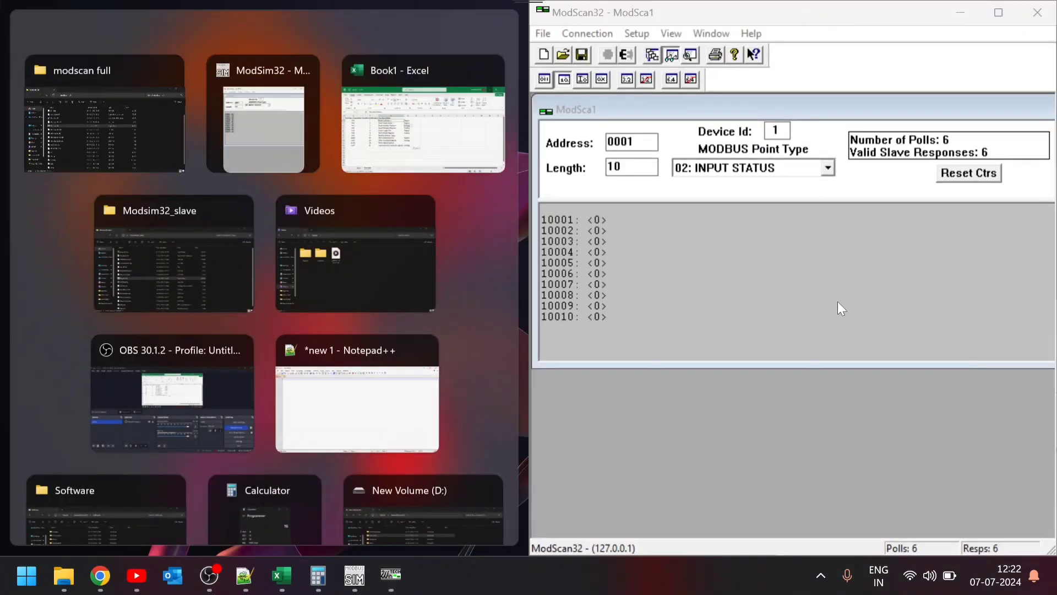
left_click(282, 144)
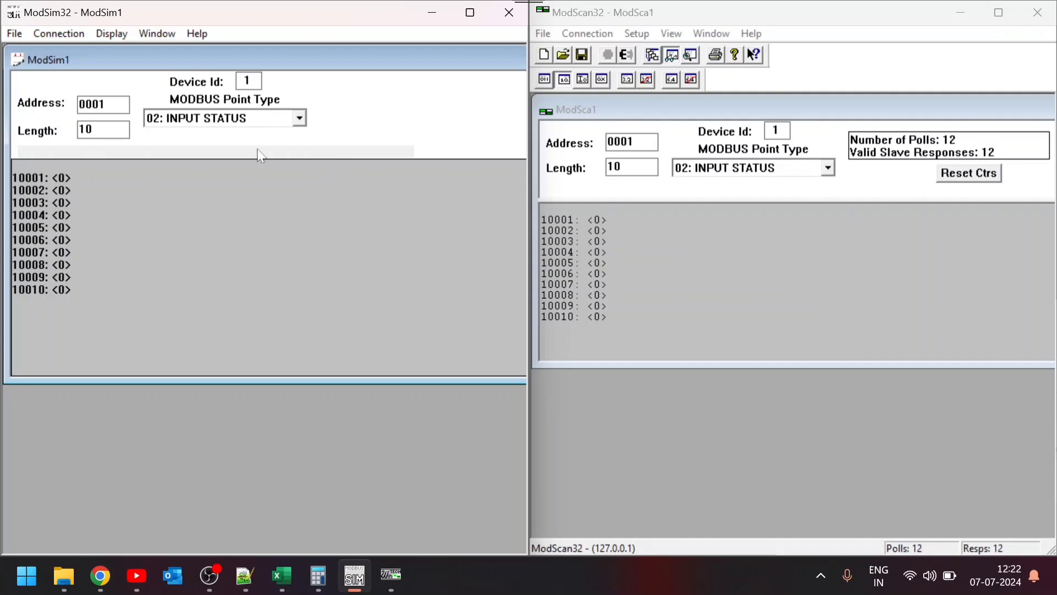
Switch inputs 10001 and 10005 to On in ModSim1 and check the matching values in ModScan32's ModSca1 document
double_click(61, 180)
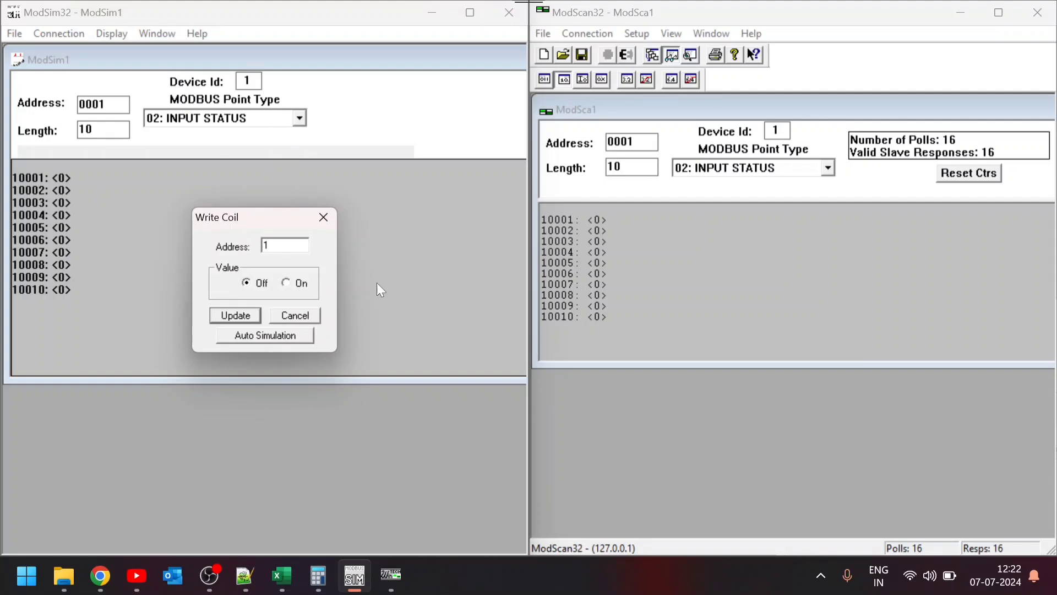
left_click(228, 316)
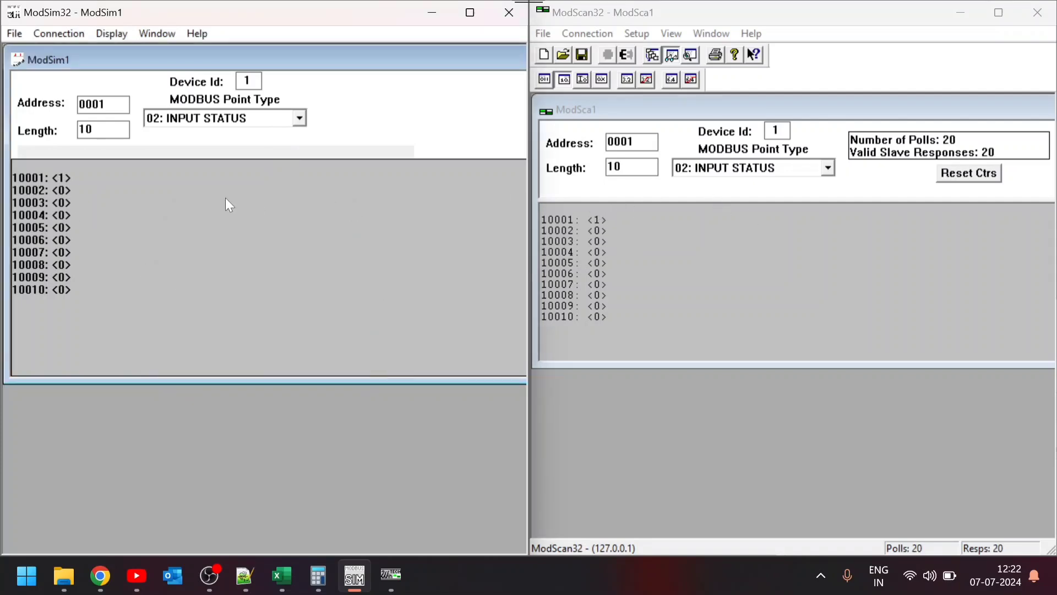
double_click(62, 228)
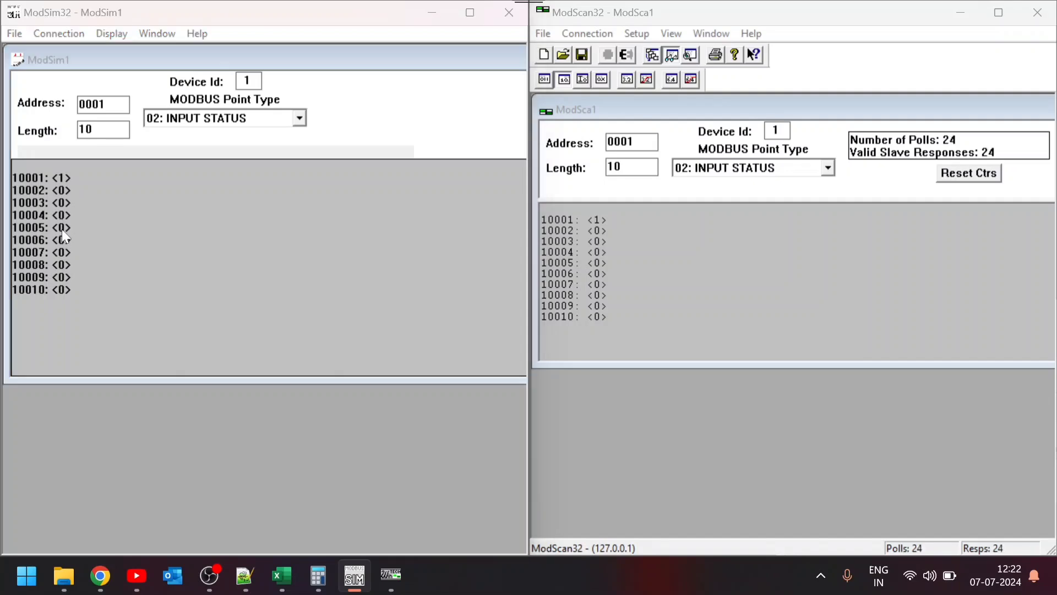
left_click(286, 282)
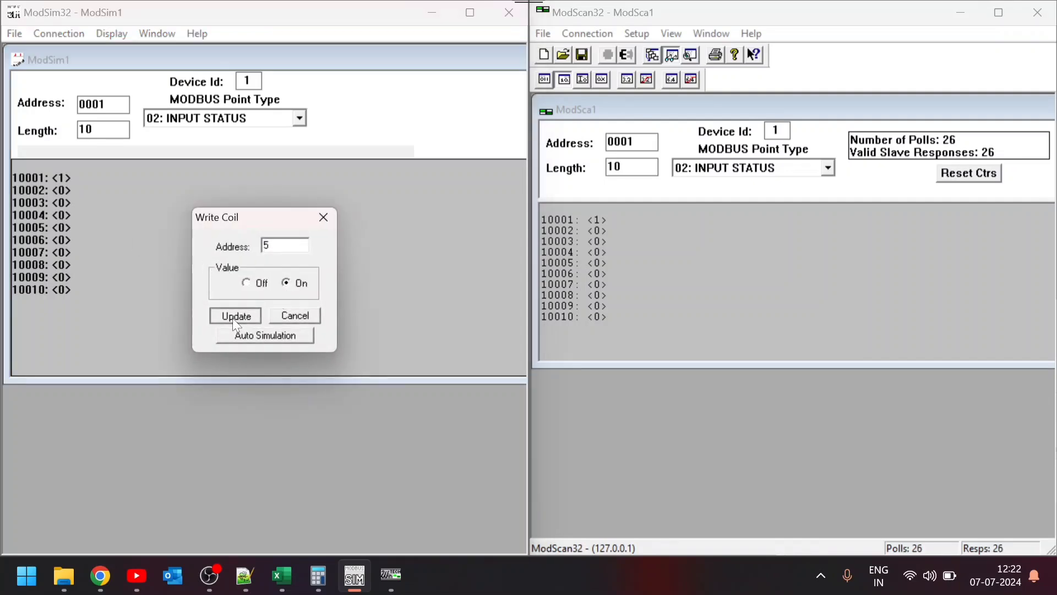
left_click(232, 316)
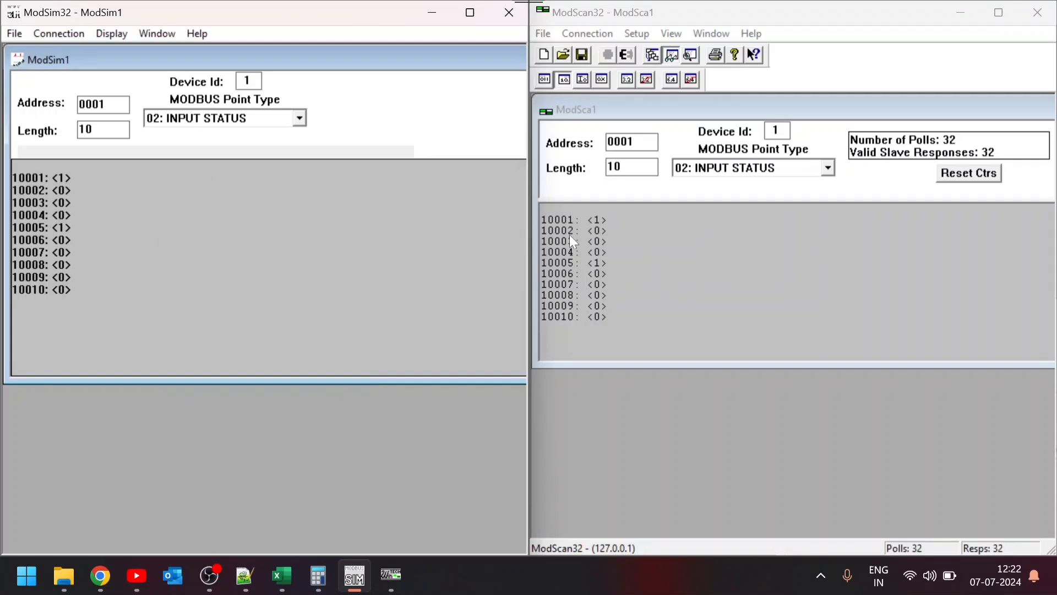
left_click(597, 241)
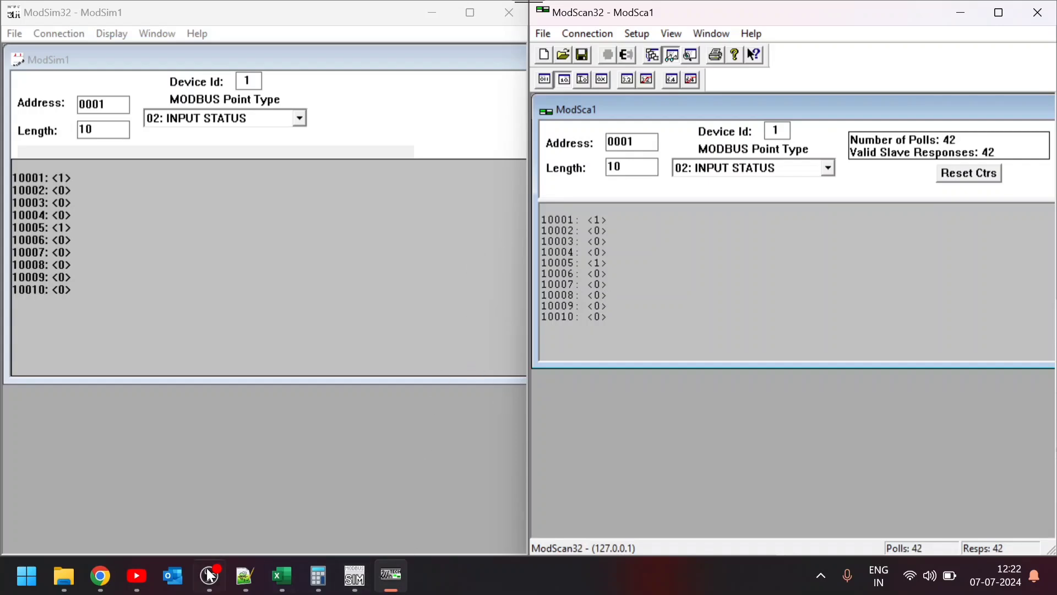
Switch to Excel and review the Read Coil Status and Read Input Status rows on the Function sheet
left_click(283, 575)
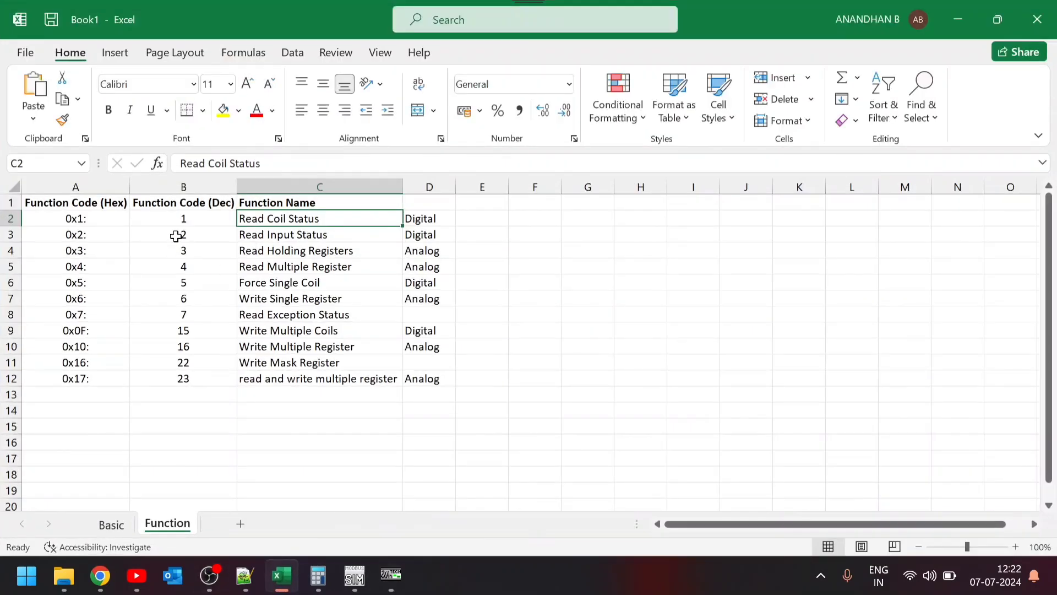
left_click(244, 228)
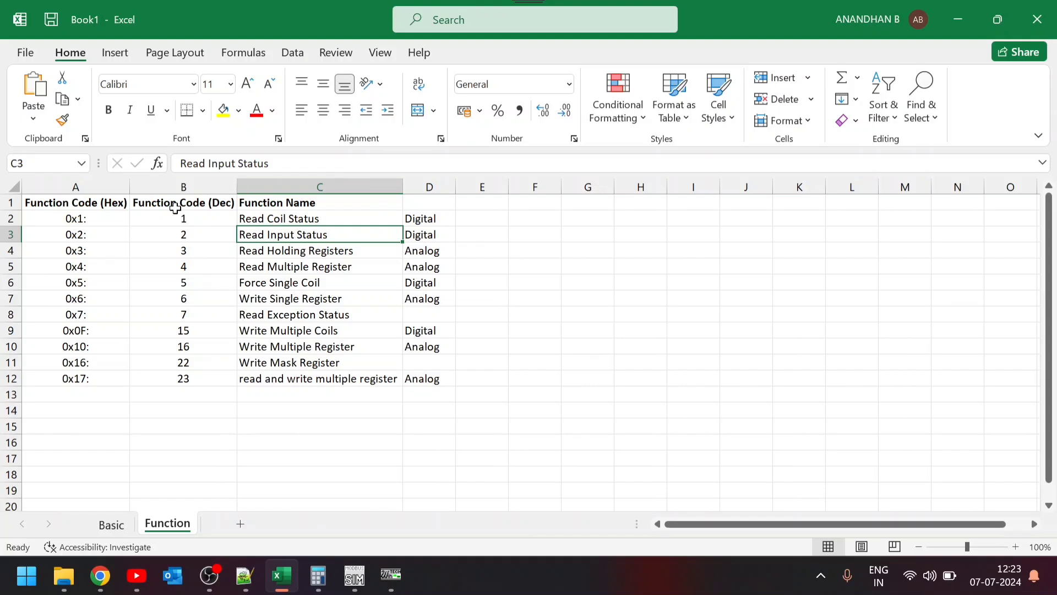
left_click(476, 241)
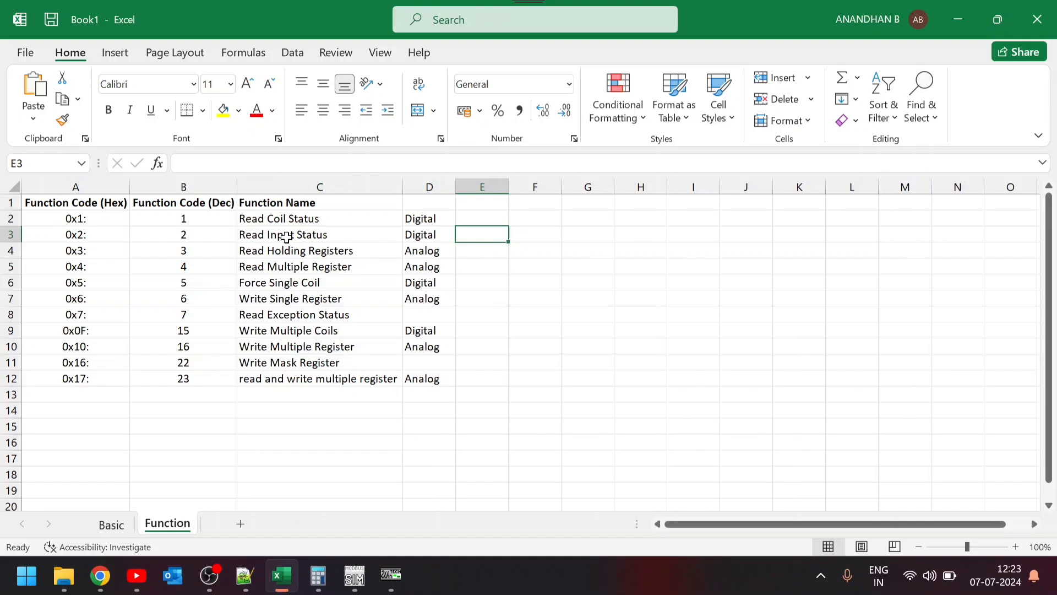
left_click_drag(286, 236, 482, 234)
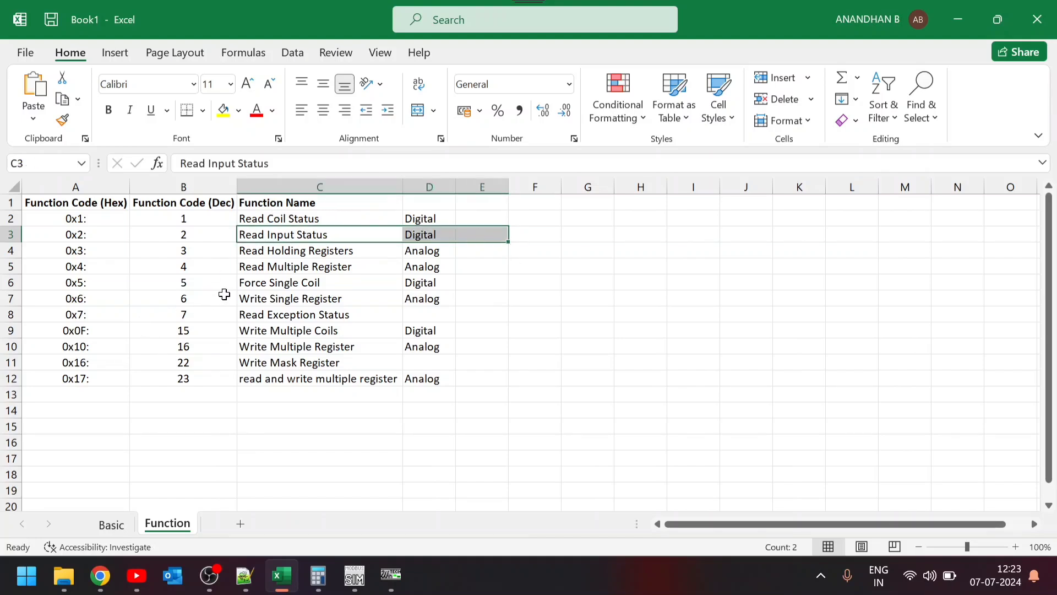
left_click_drag(256, 219, 474, 231)
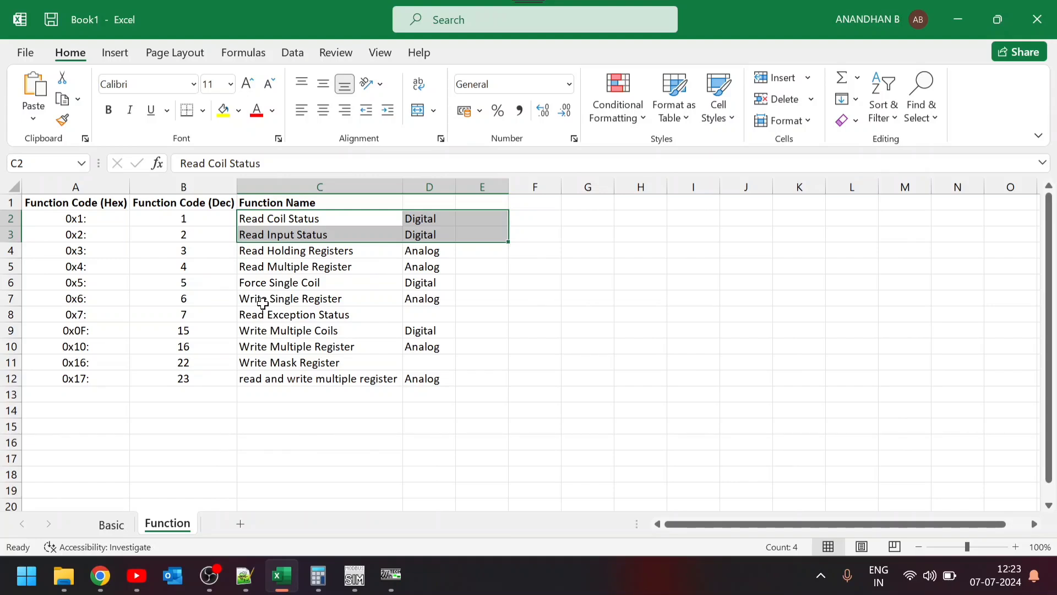
Review the Force Single Coil and Write Multiple Coils rows with their data kinds, and return to ModSim32
left_click(260, 279)
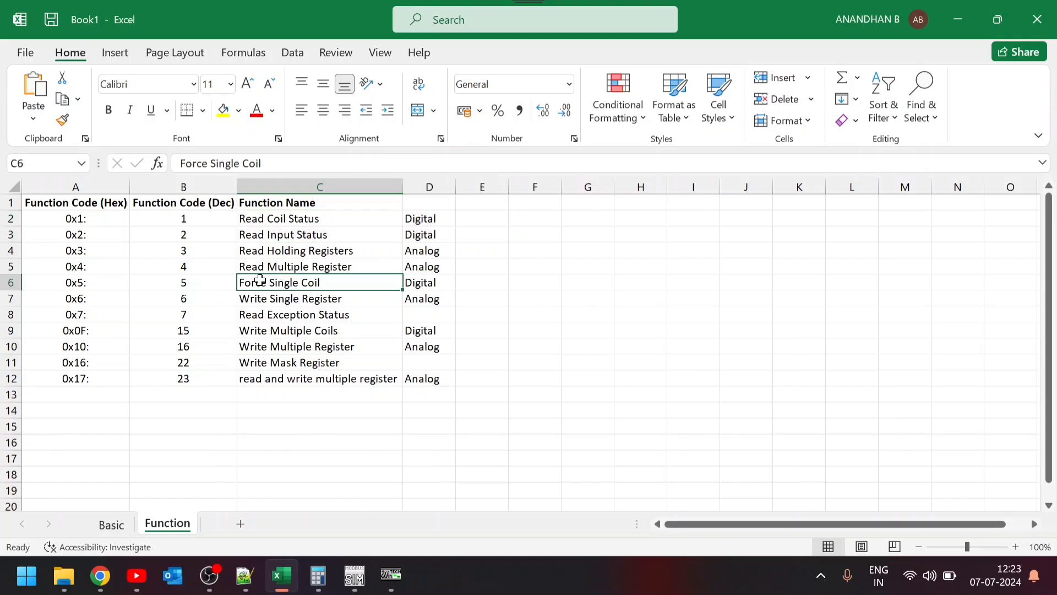
left_click_drag(392, 284, 439, 282)
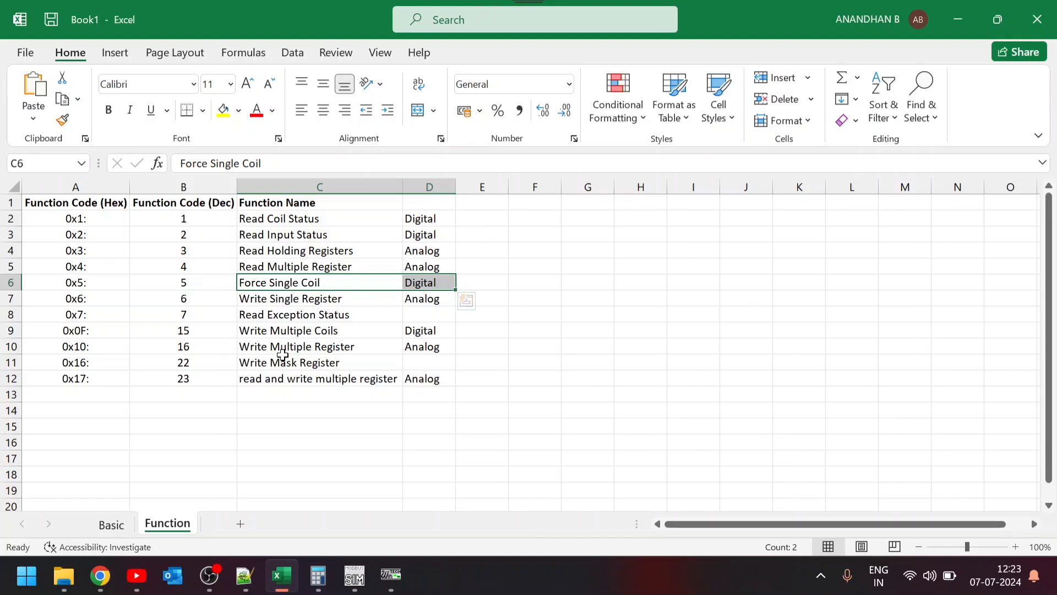
left_click(318, 336)
left_click_drag(319, 336, 428, 331)
left_click_drag(280, 286, 432, 284)
left_click_drag(305, 330, 426, 330)
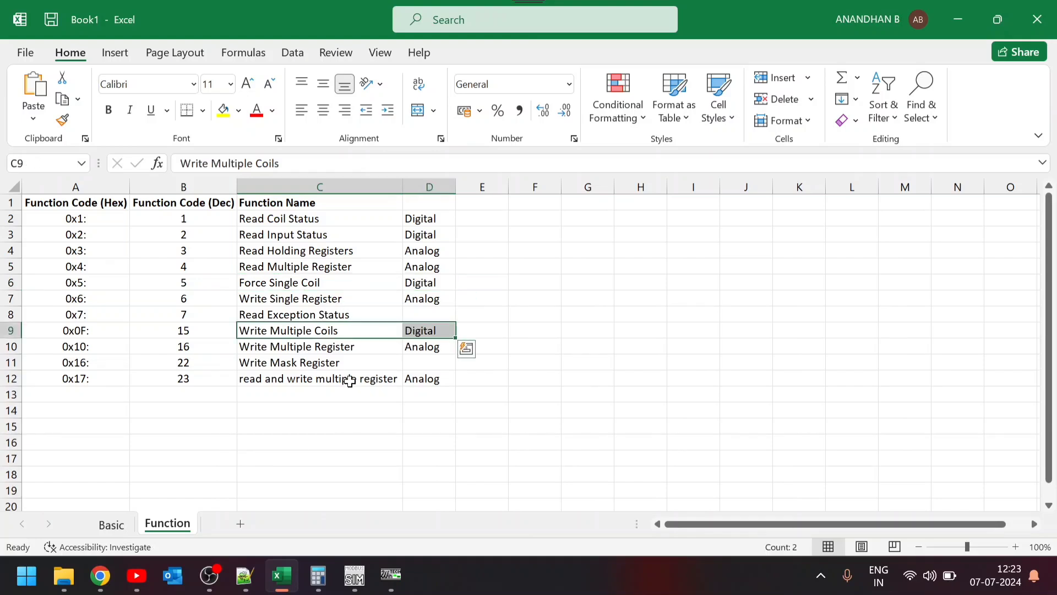
left_click(356, 576)
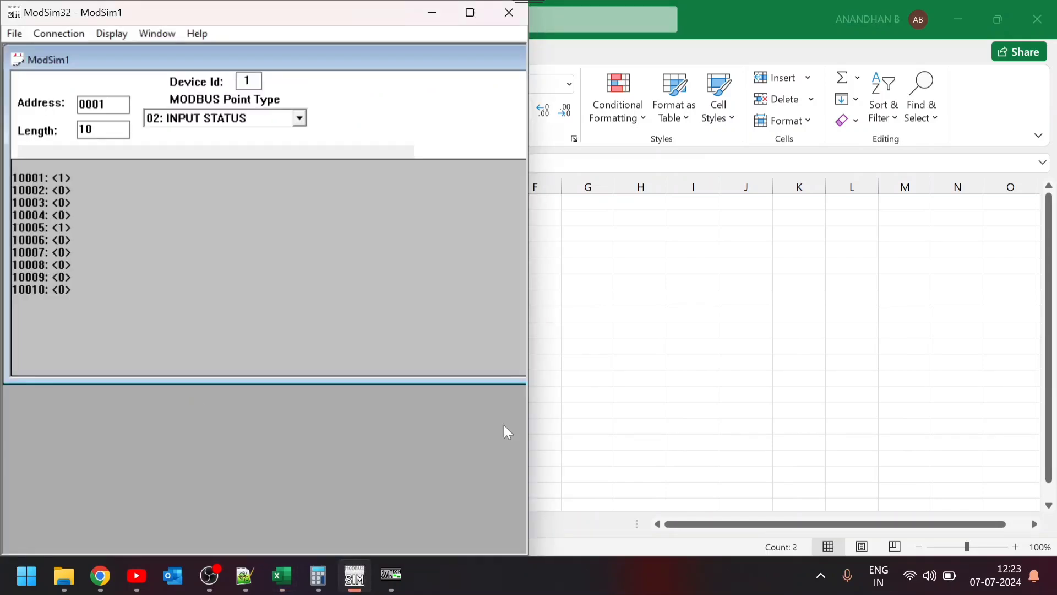
Bring up ModScan32, set the point type to 01: COIL STATUS in both ModSim1 and ModSca1, and reset the poll counters
mouse_move(391, 575)
left_click(478, 490)
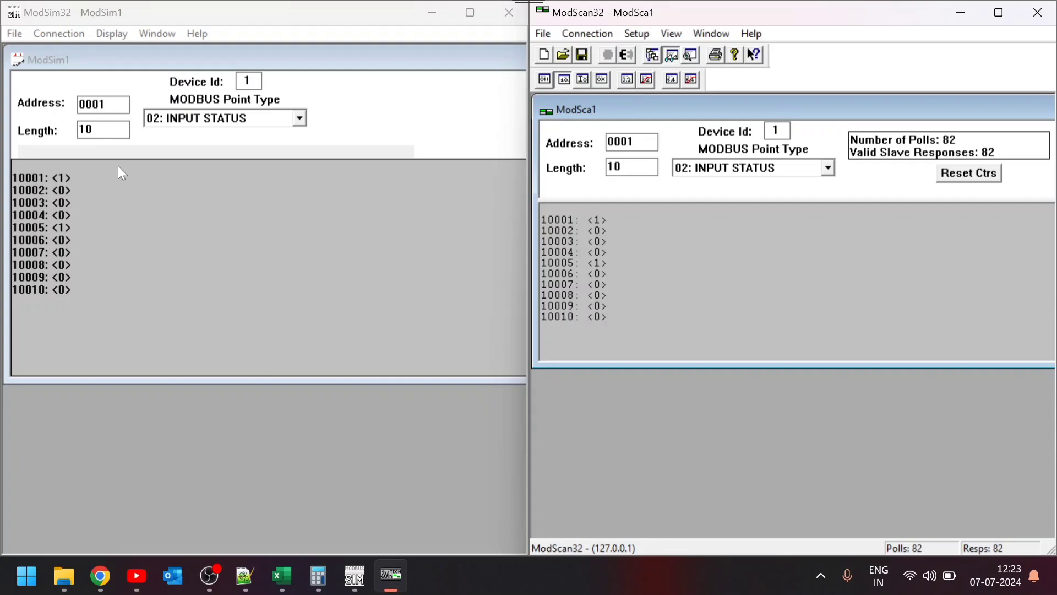
left_click(184, 117)
left_click(170, 136)
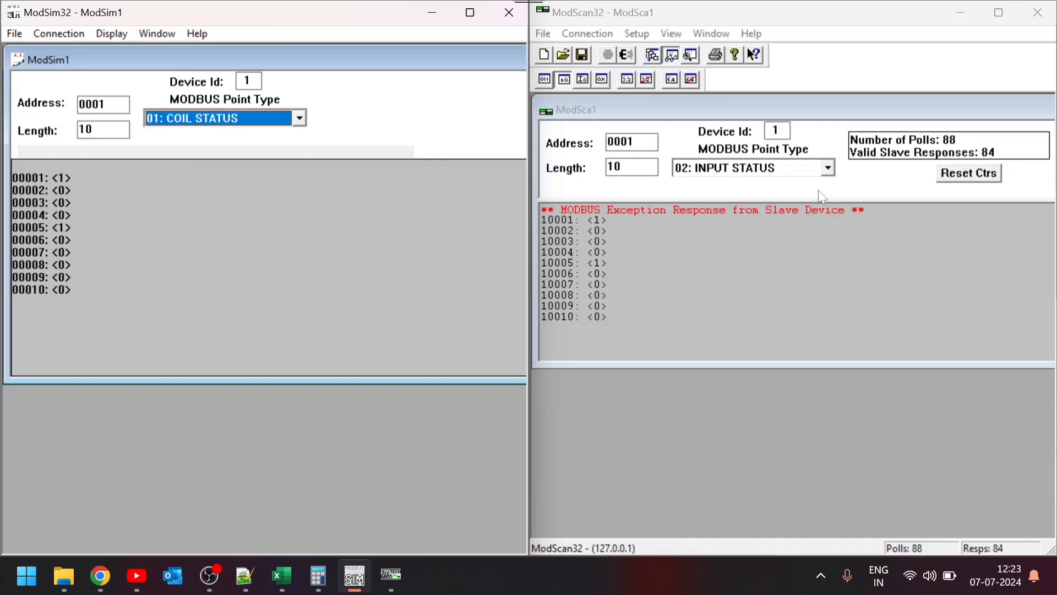
left_click(969, 173)
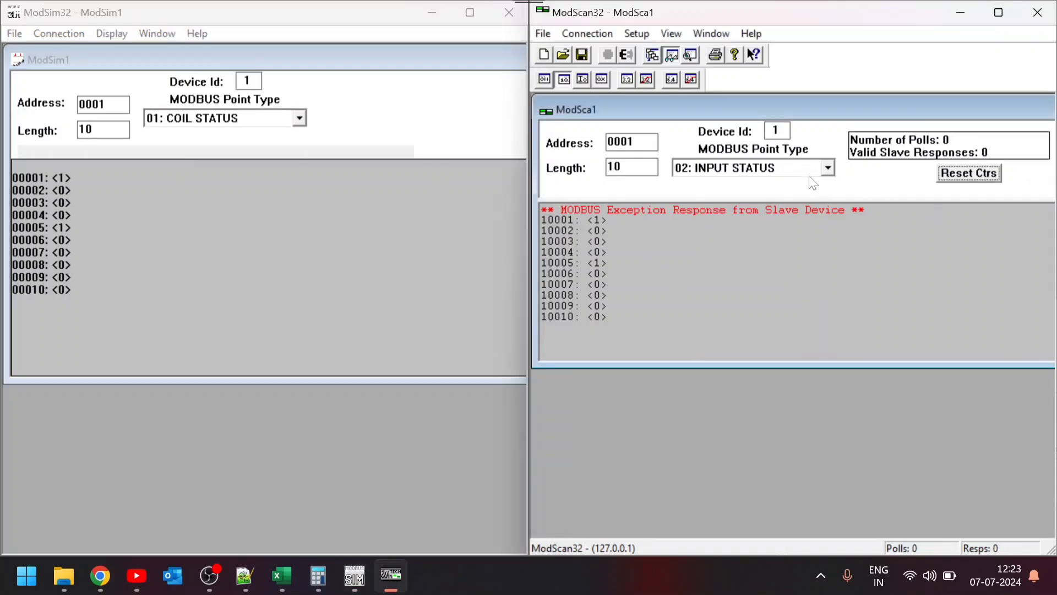
left_click(828, 168)
left_click(740, 183)
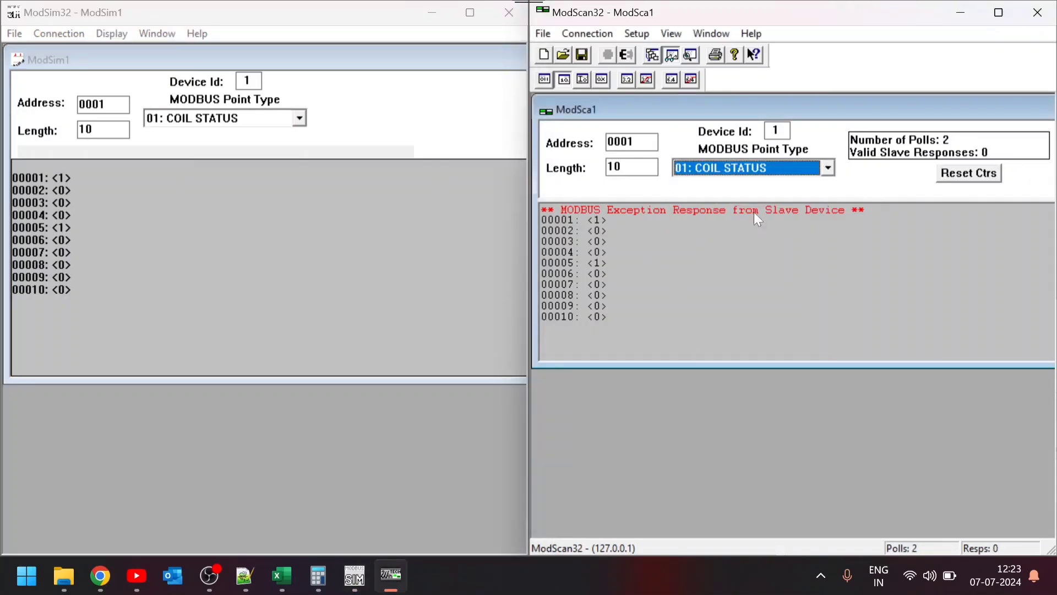
left_click(976, 179)
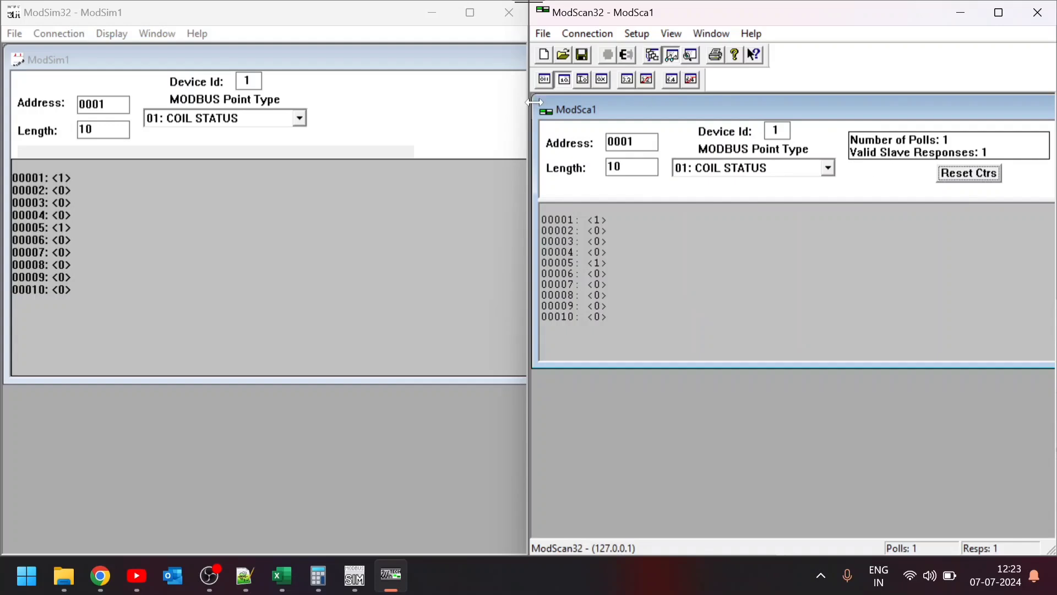
Switch coils 00001 and 00005 to Off in ModSim1 and reset ModScan32's poll counters
double_click(58, 175)
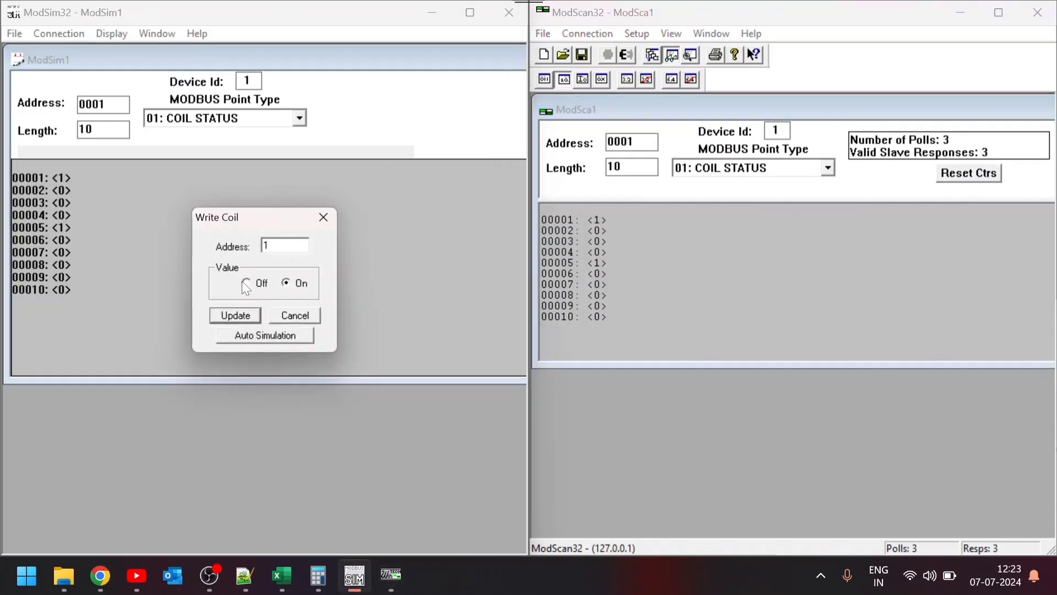
left_click(237, 316)
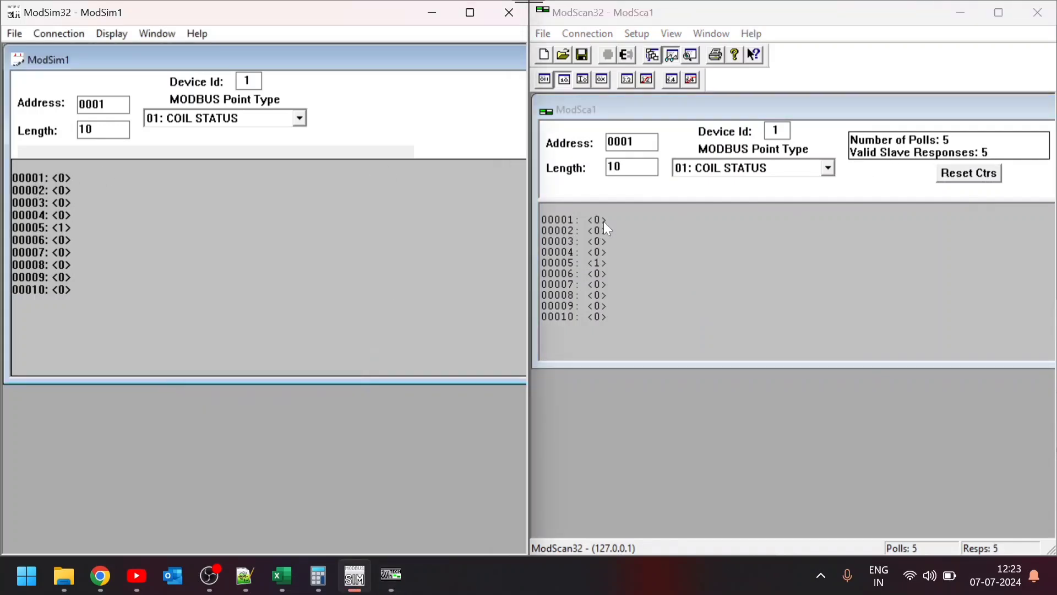
double_click(65, 227)
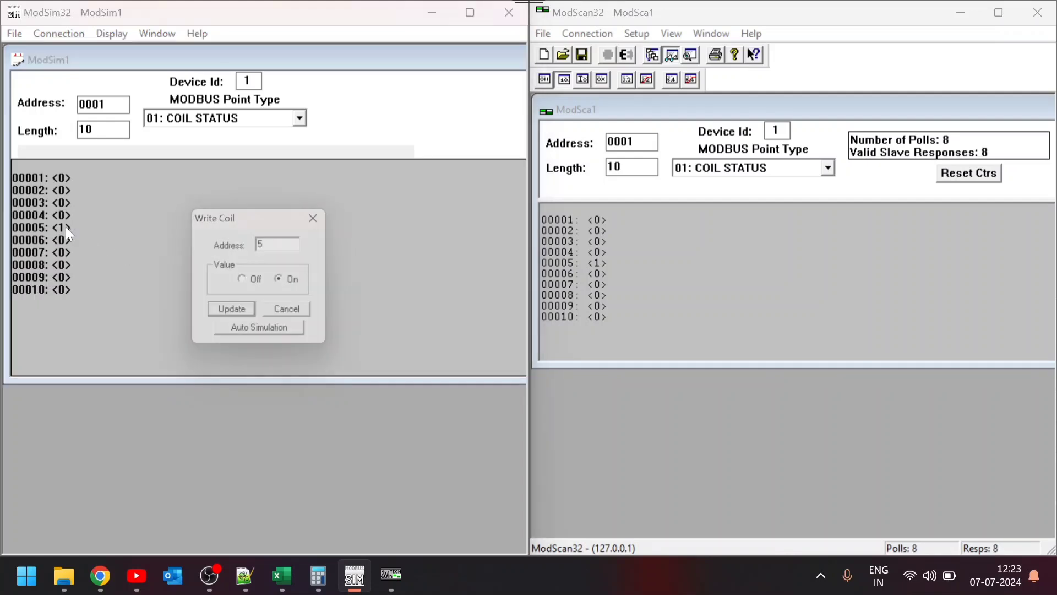
left_click(254, 285)
left_click(237, 313)
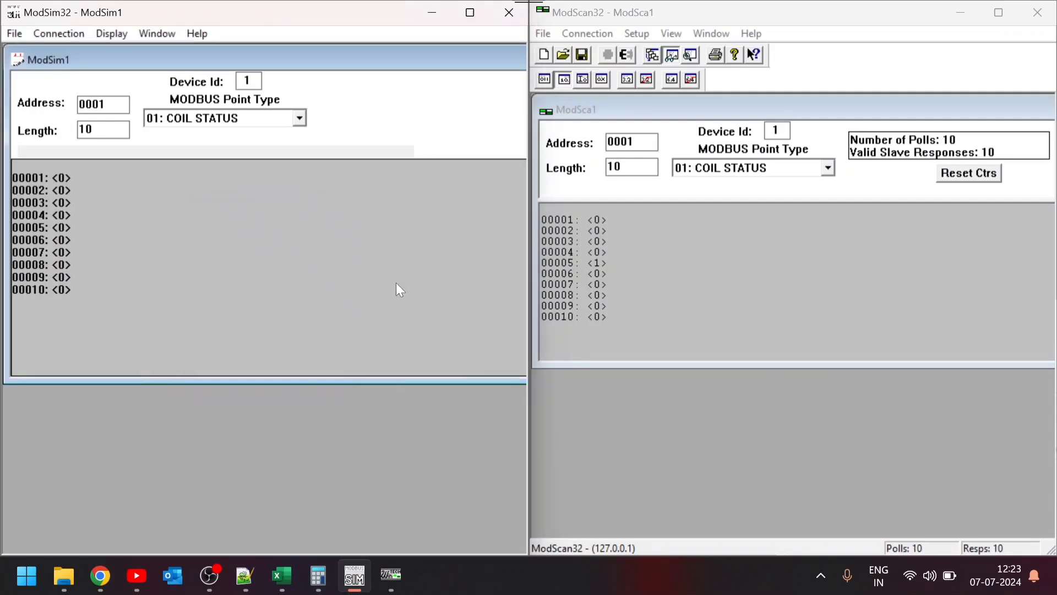
left_click(969, 174)
Write coils 1 and 10 to On from the ModSca1 document in ModScan32
double_click(601, 219)
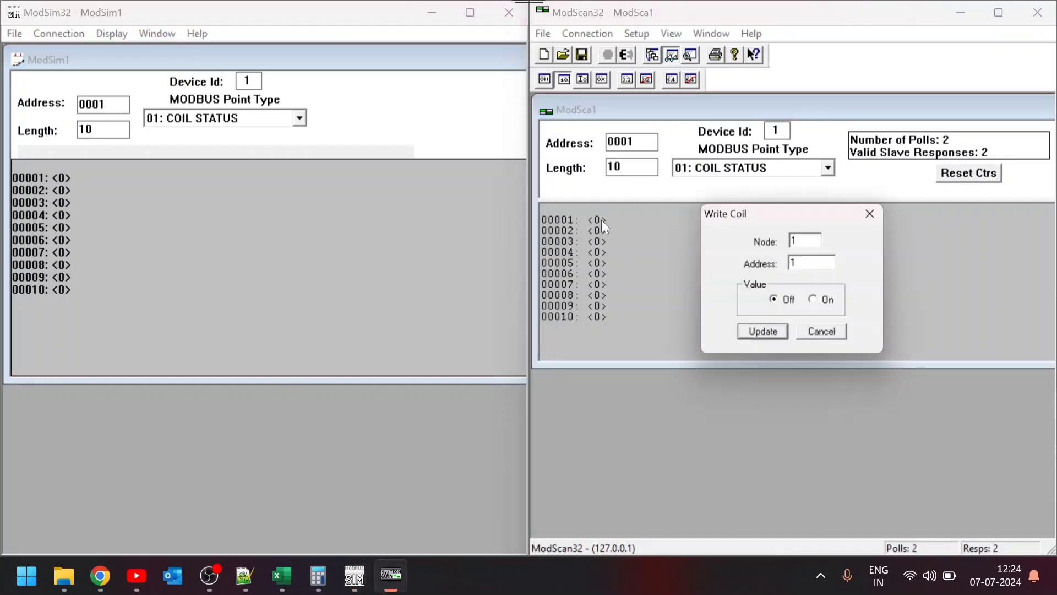
left_click(828, 305)
left_click(763, 333)
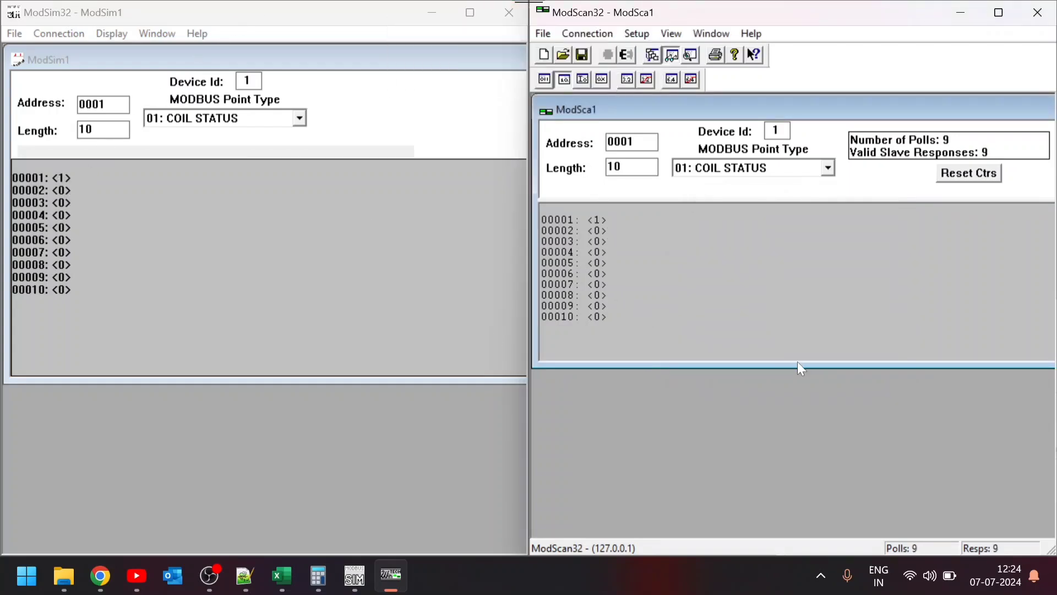
double_click(593, 317)
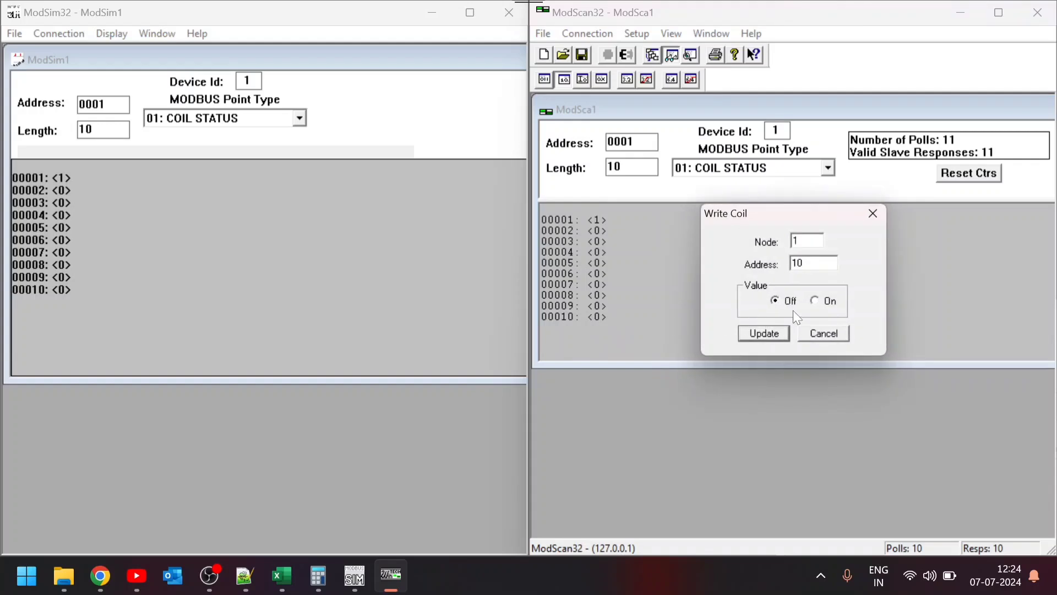
left_click(758, 333)
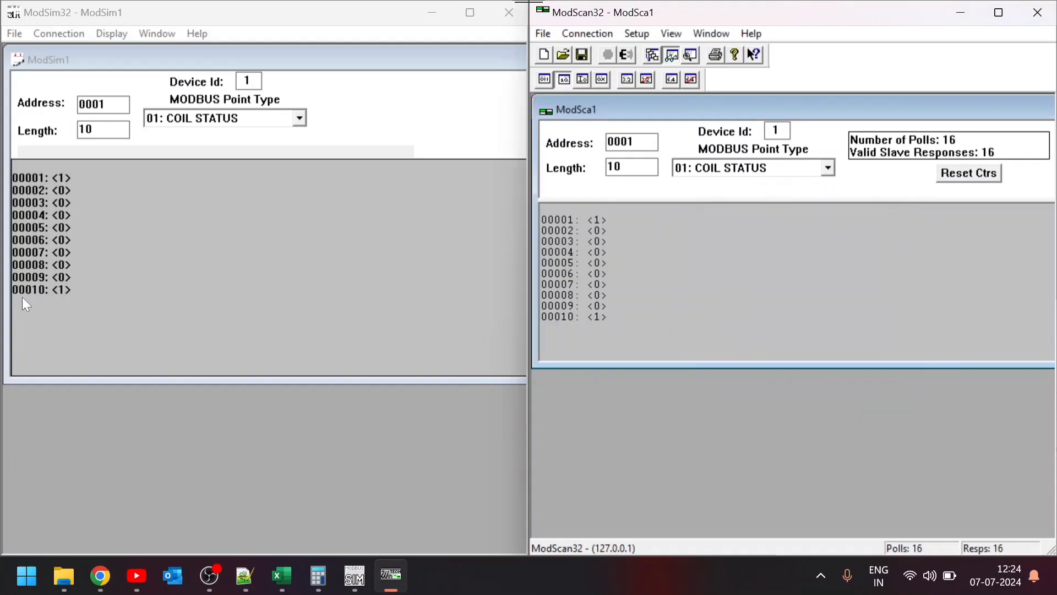
Switch to Excel and review the Force Single Coil, Write Multiple Coils and Read Holding Registers rows with their data kinds
left_click(282, 576)
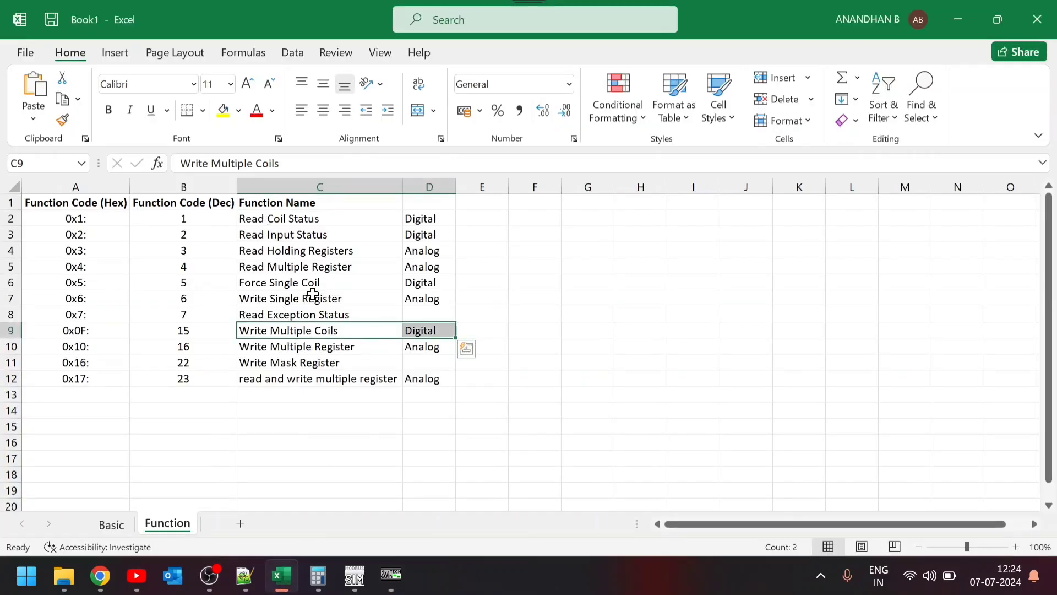
left_click(332, 282, "ctrl")
left_click_drag(332, 283, 423, 283)
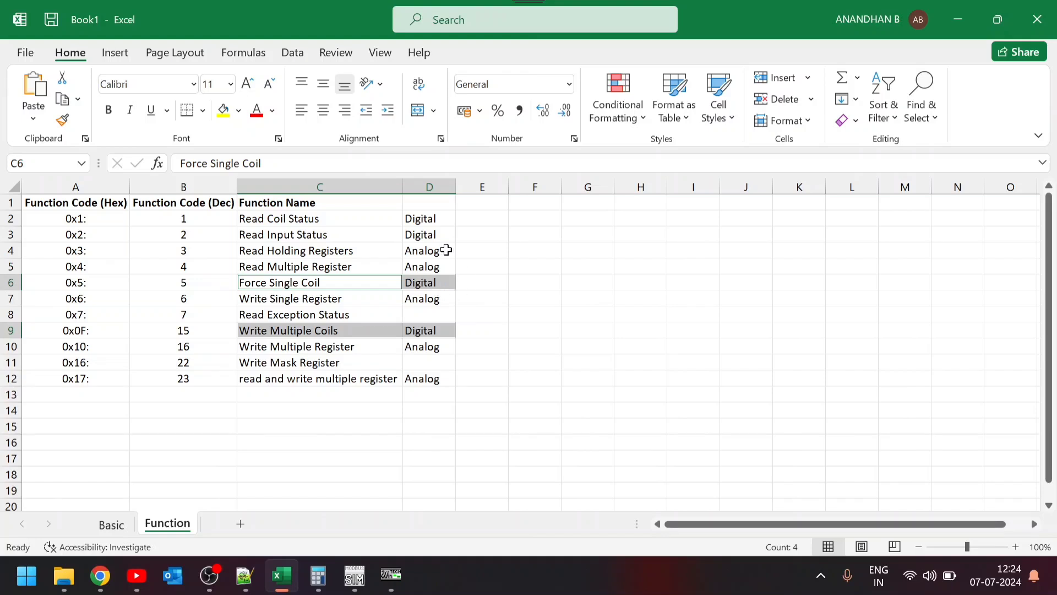
left_click_drag(307, 249, 438, 251)
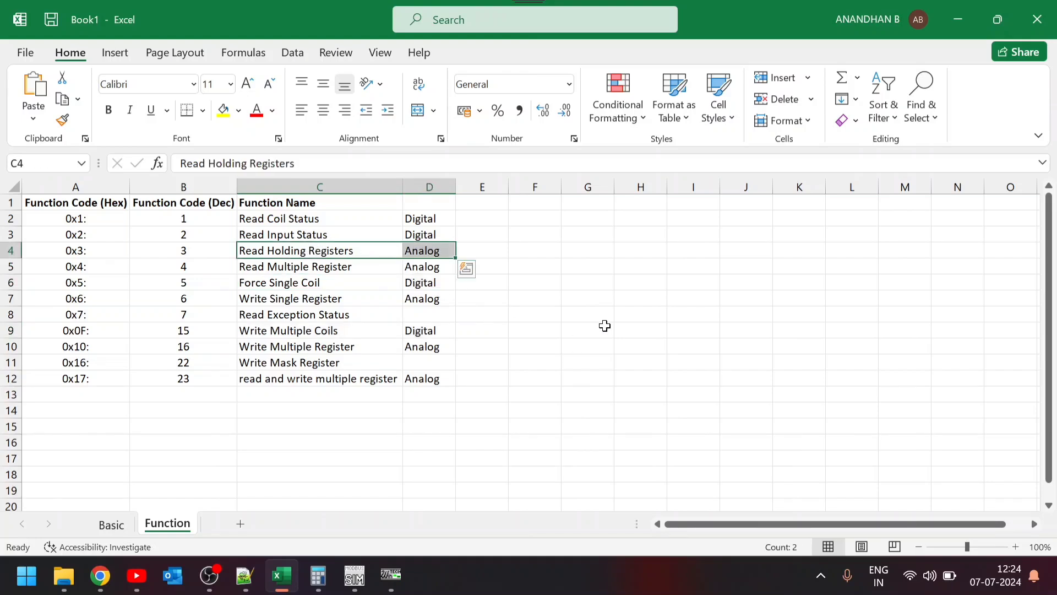
Return to ModScan32 and ModSim32, set the point type to 03: HOLDING REGISTER in both documents, and reset the poll counters
left_click(390, 574)
left_click(361, 586)
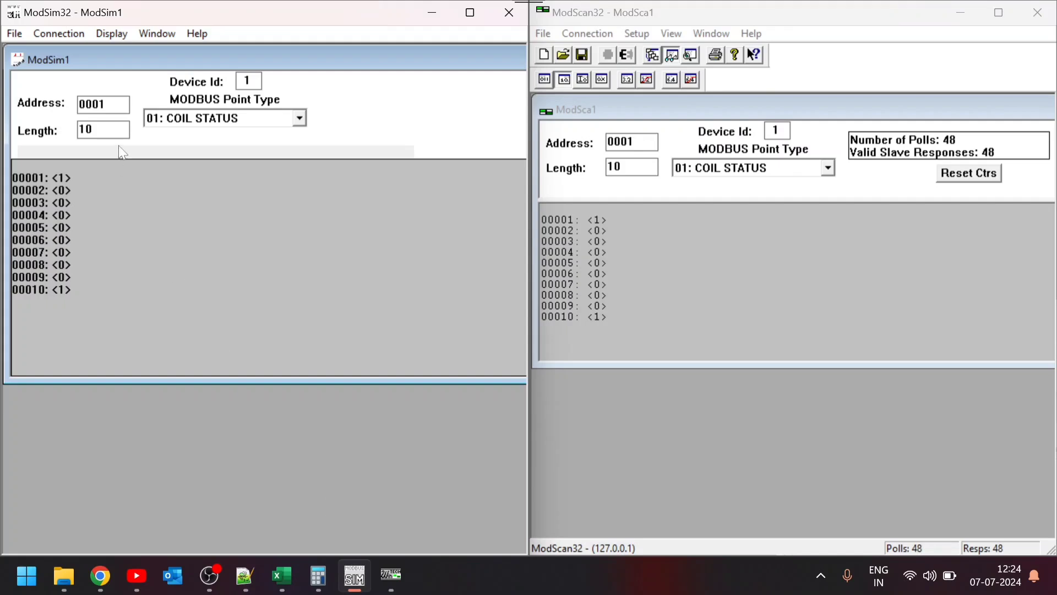
left_click(773, 169)
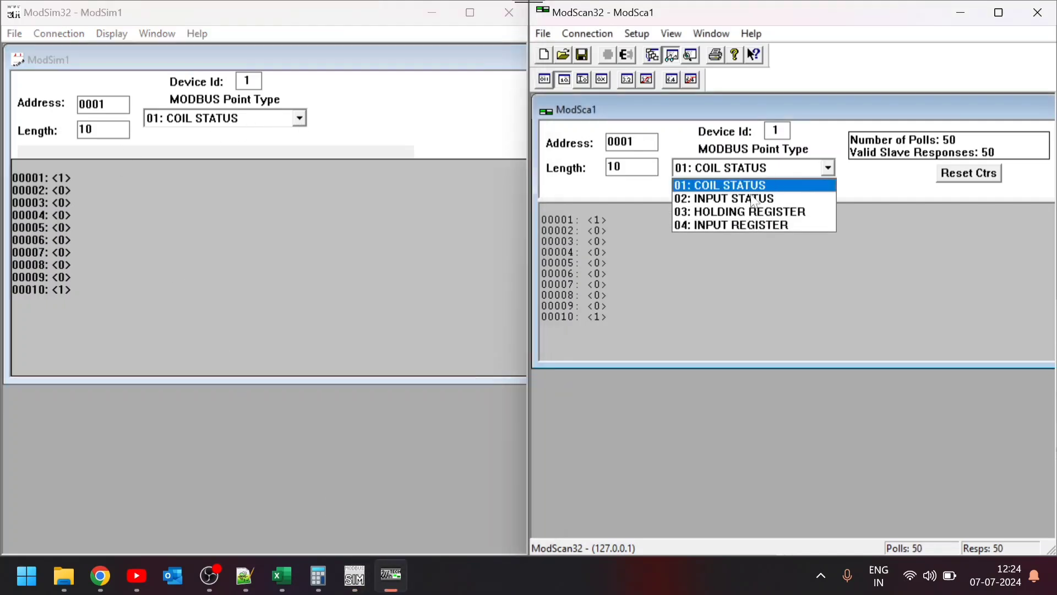
left_click(746, 210)
left_click(255, 119)
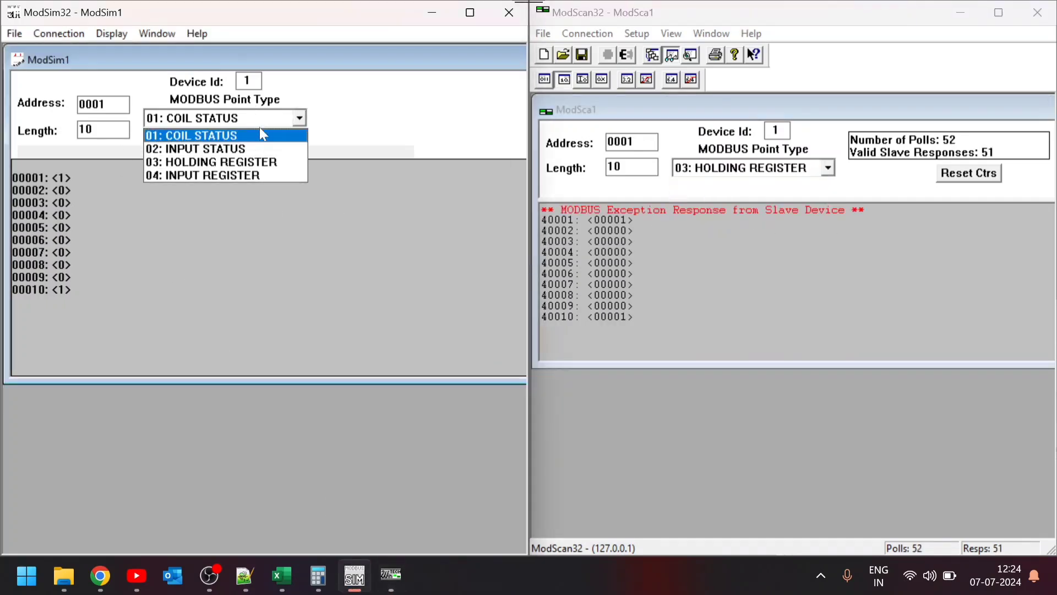
left_click(262, 162)
left_click(975, 174)
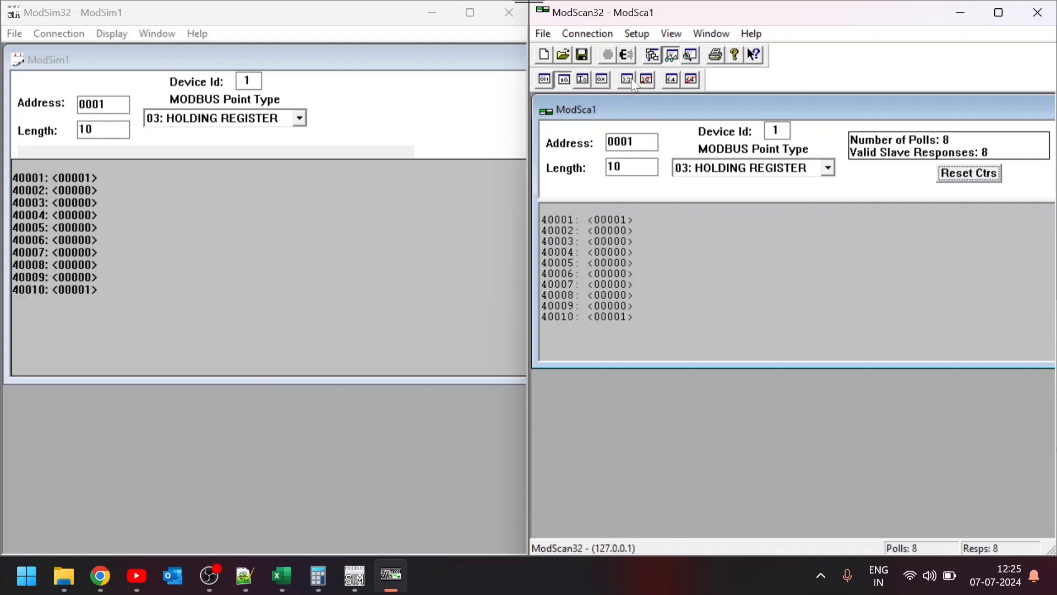
Set holding register 40001 to 67 in ModSim1 and show ModSca1's values as integers without leading zeros
left_click(582, 80)
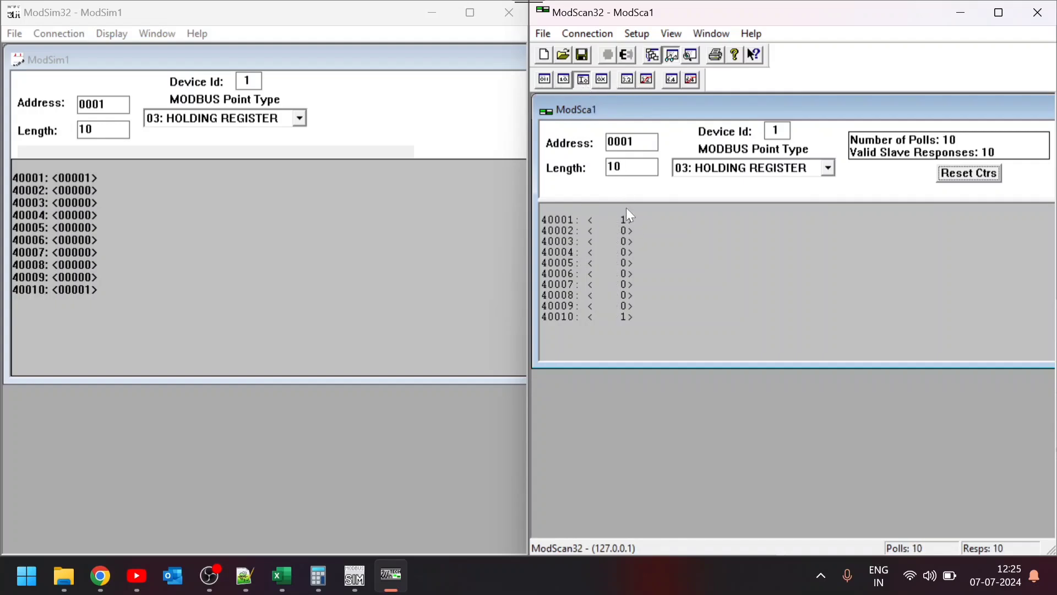
left_click(566, 84)
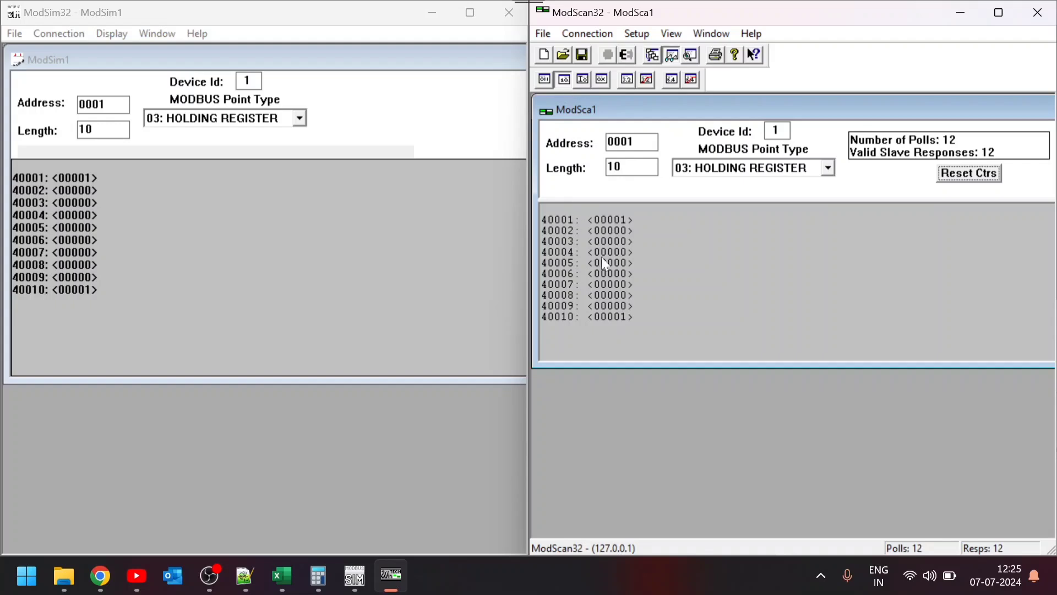
double_click(60, 176)
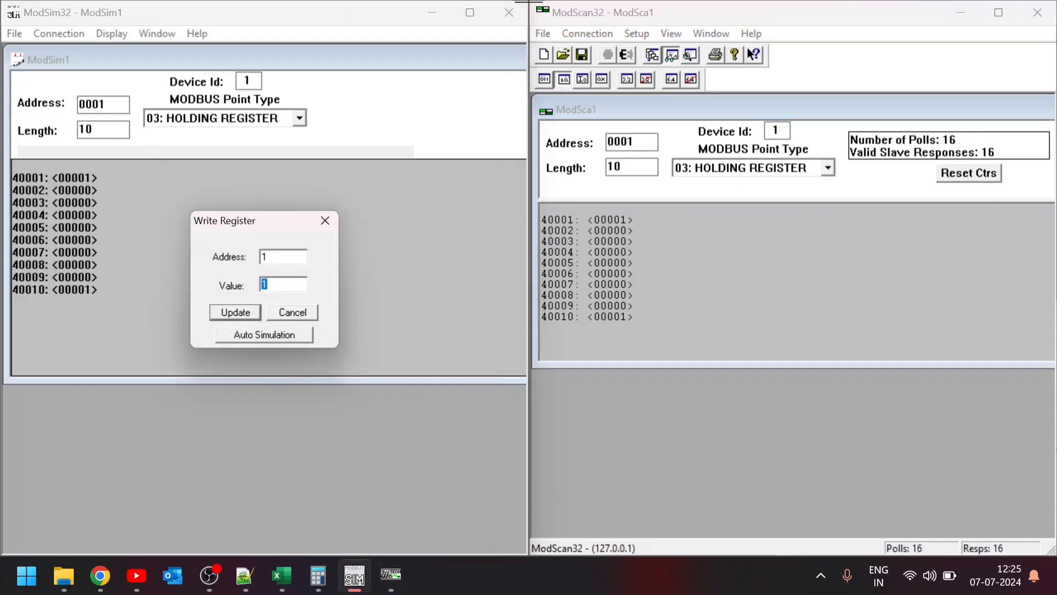
type("67")
key("Return")
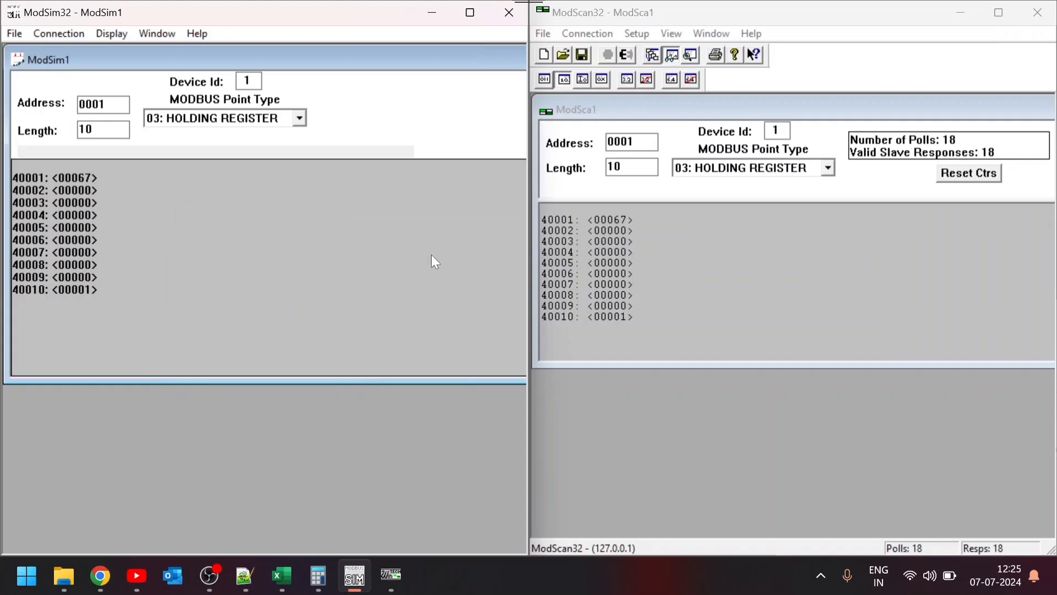
left_click(584, 77)
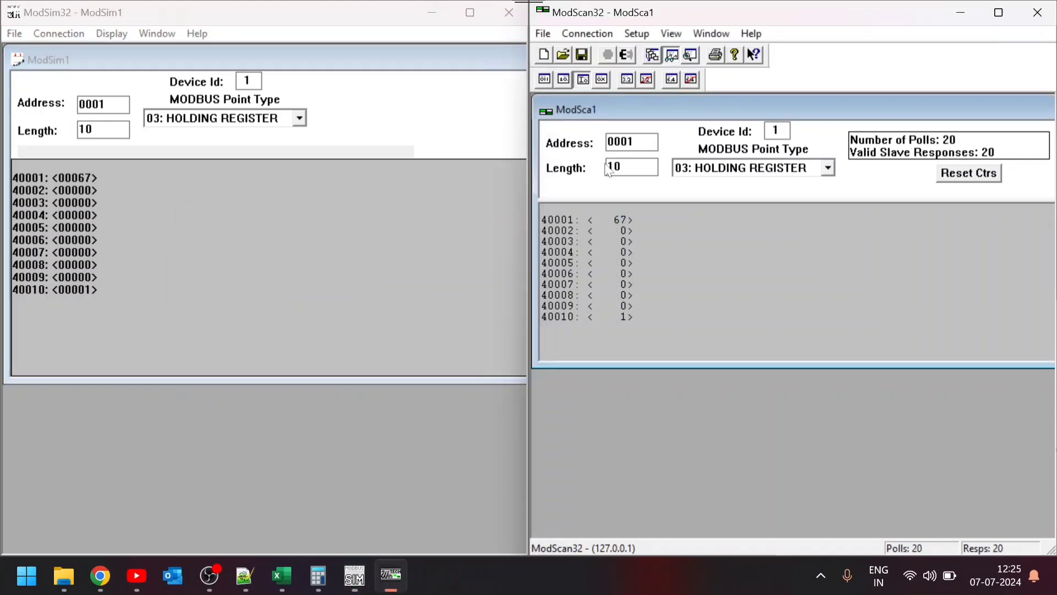
Set holding register 40002 to 578 and 40010 to 1000 in ModSim1
double_click(69, 190)
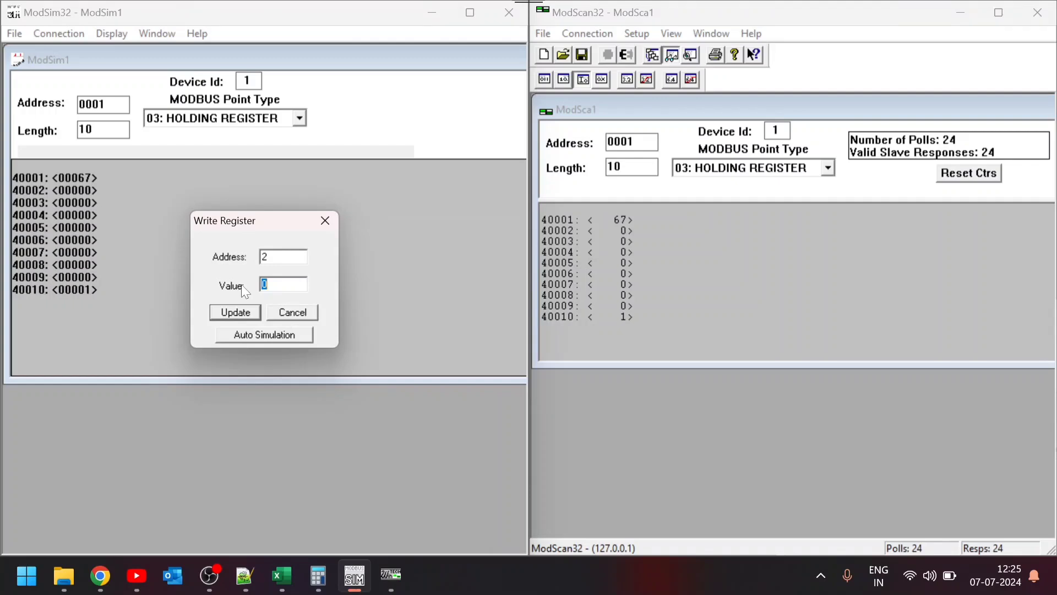
type("578")
key("Return")
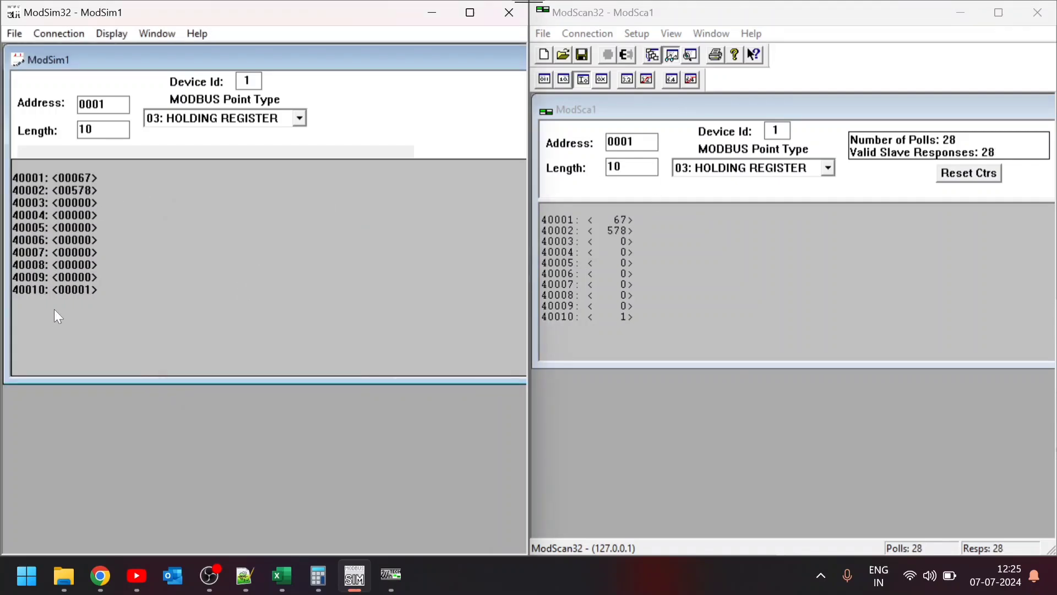
double_click(66, 289)
type("1000")
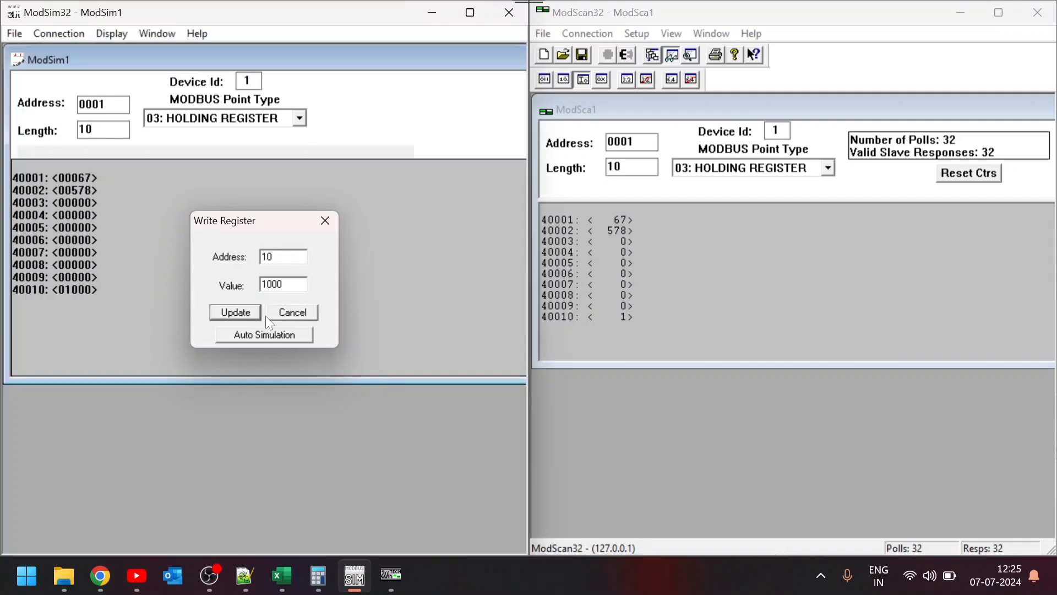
key("Return")
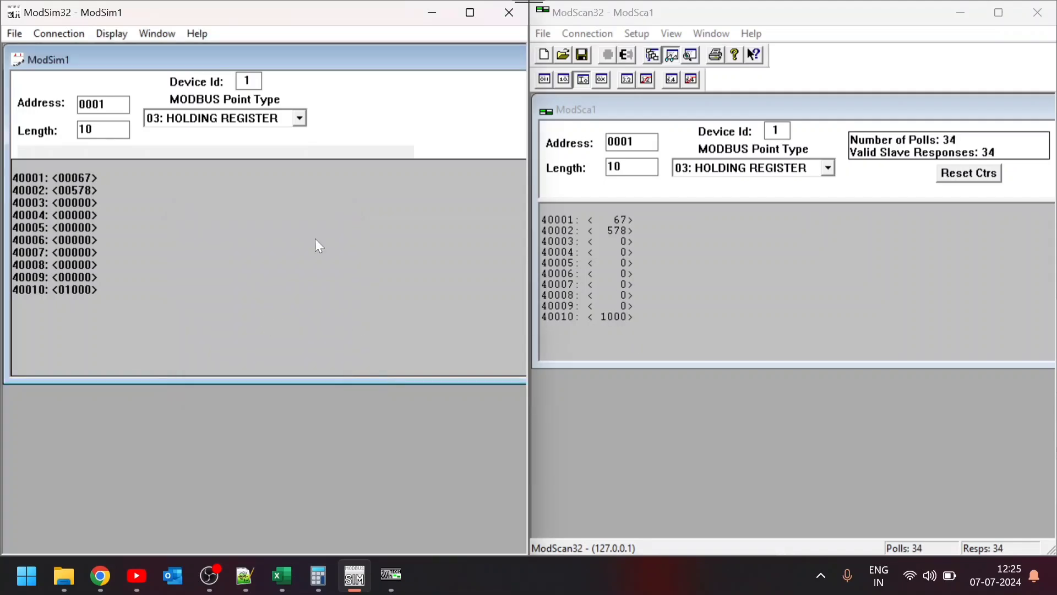
Review the Read Holding Registers and Read Multiple Register rows in Excel, and return to ModScan32 and ModSim32 to compare the point type
left_click(281, 576)
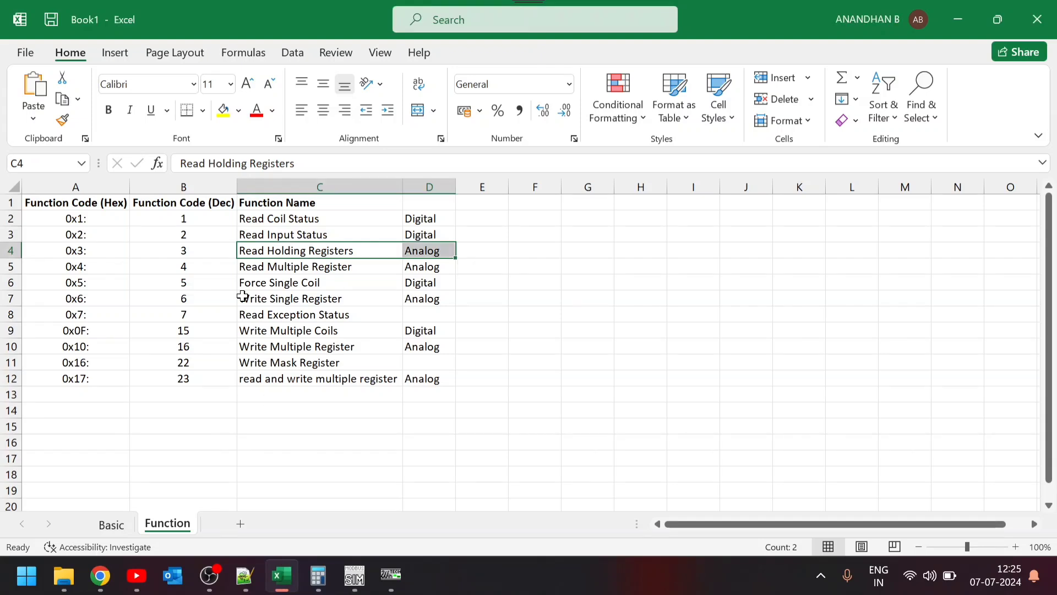
left_click_drag(277, 249, 414, 247)
left_click_drag(274, 266, 439, 266)
left_click_drag(325, 247, 408, 250)
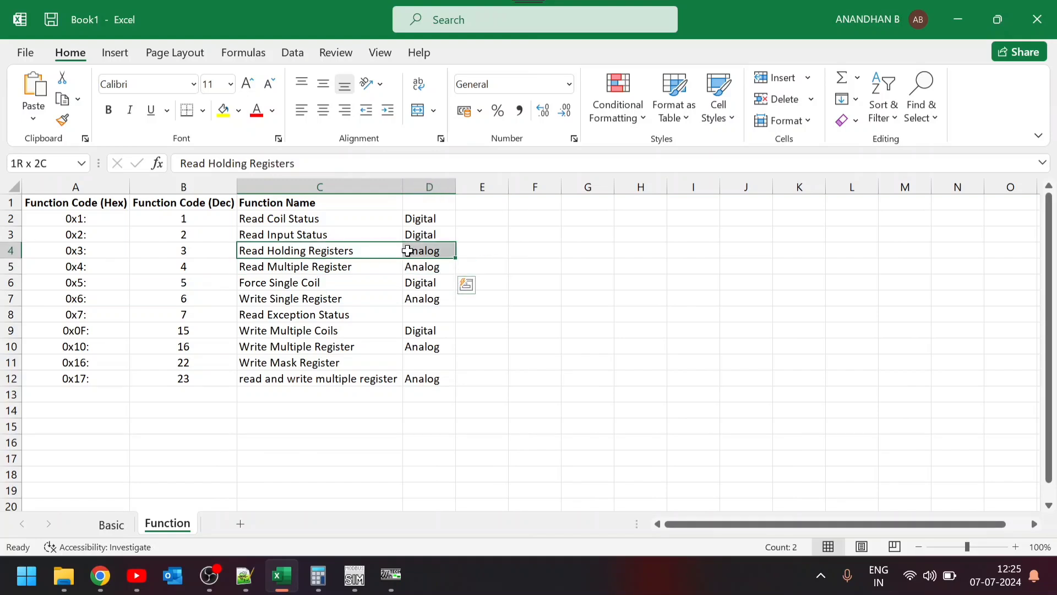
left_click(187, 249)
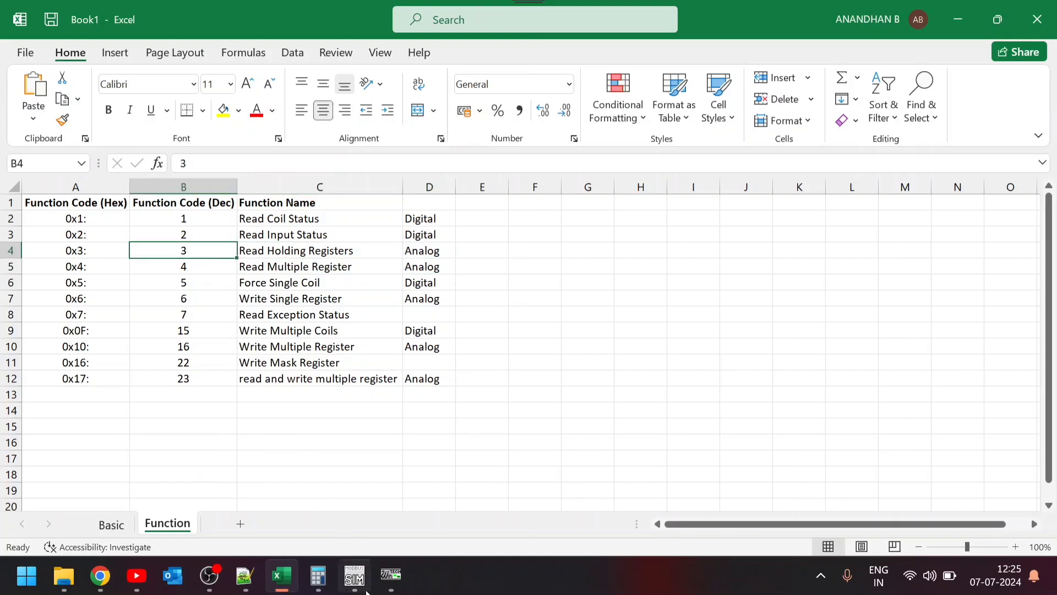
left_click(390, 574)
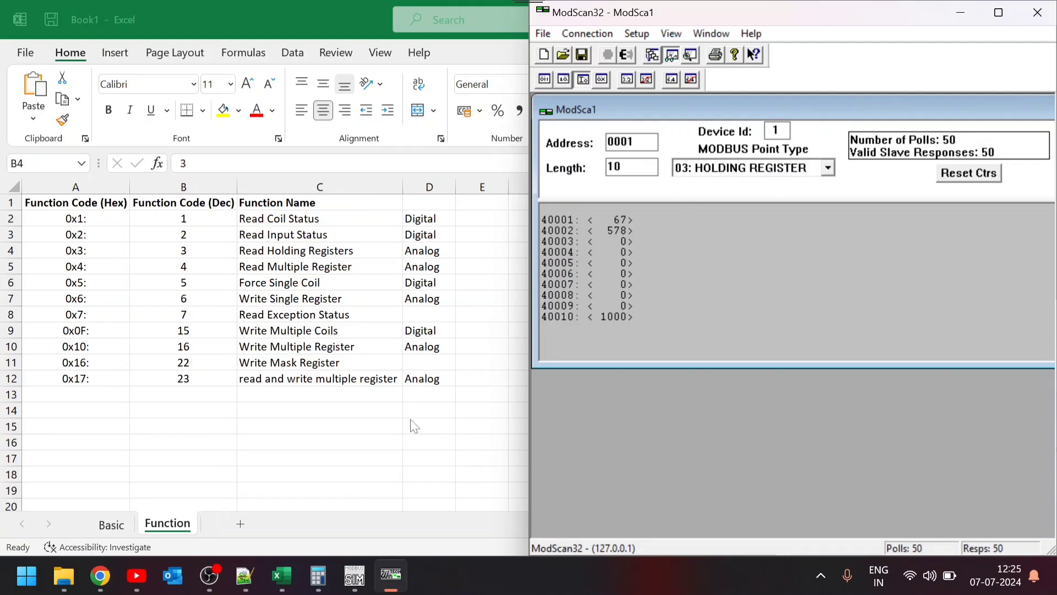
mouse_move(355, 574)
left_click(283, 499)
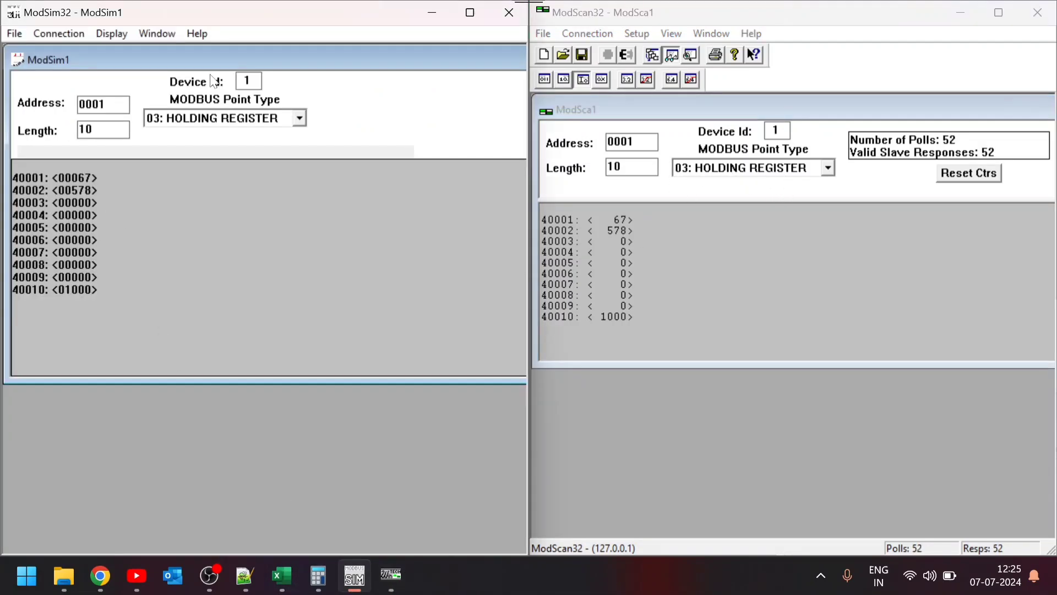
Switch to Excel and review function code 4, Read Multiple Register, with its data kind
left_click(281, 575)
left_click_drag(188, 267, 440, 267)
left_click(168, 269)
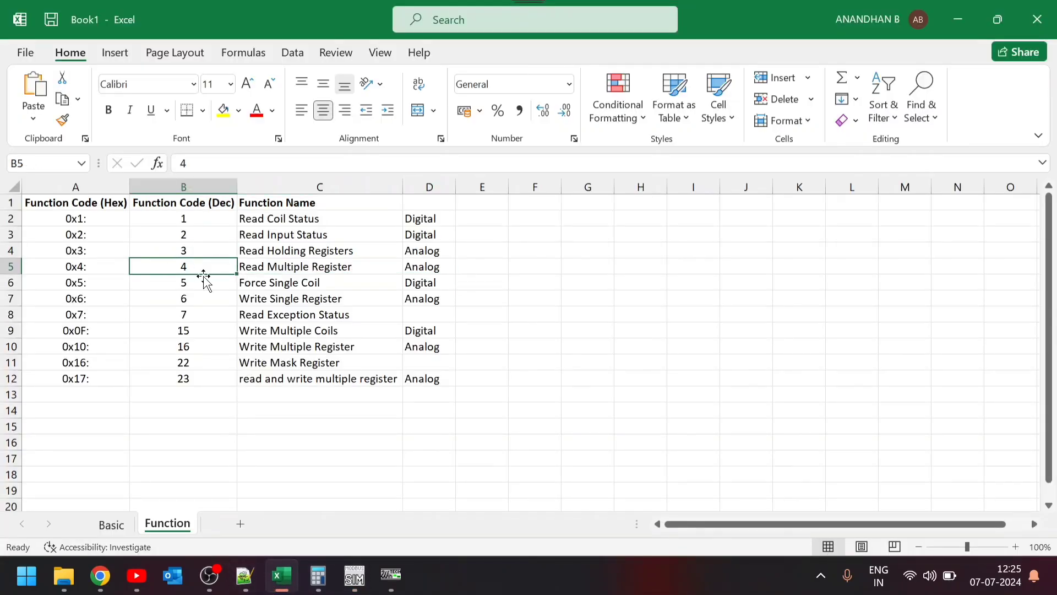
Switch to ModSim32 and ModScan32, set the point type to 04: INPUT REGISTER in both, and reset ModSca1's poll counters
mouse_move(354, 575)
left_click(456, 479)
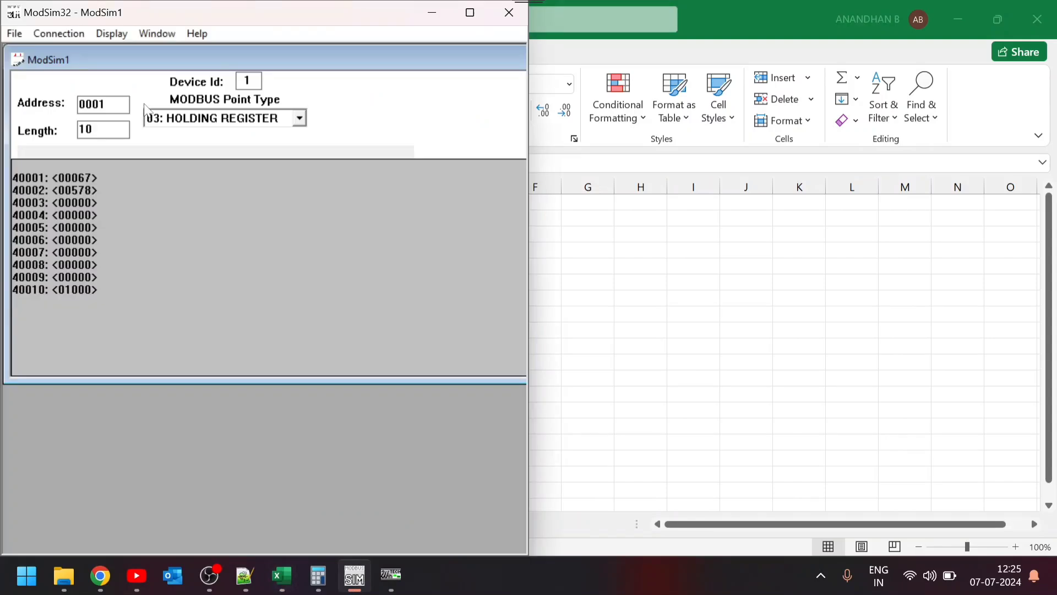
left_click(212, 118)
left_click(204, 177)
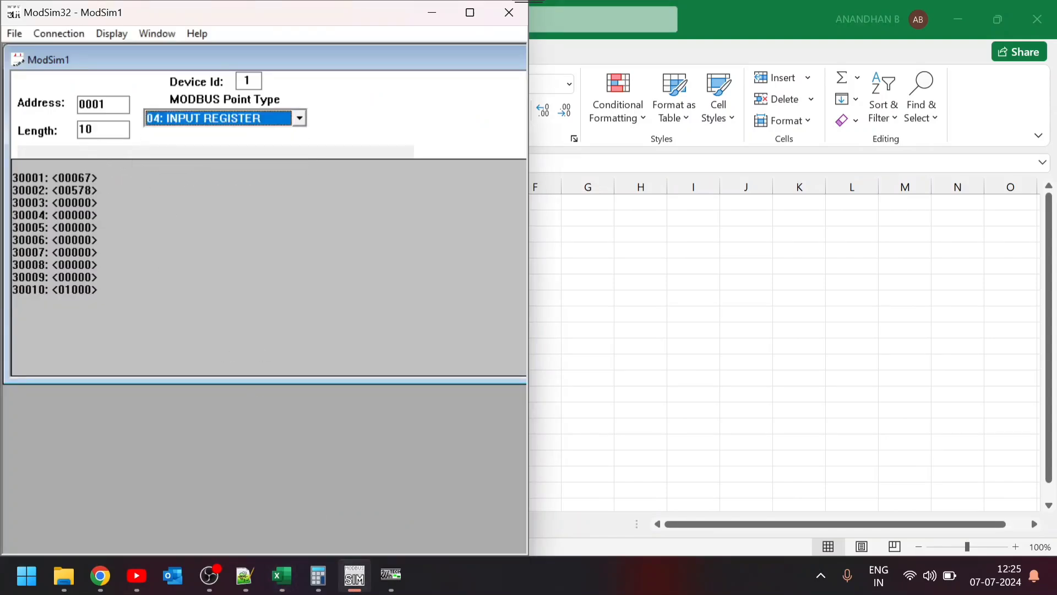
left_click(392, 576)
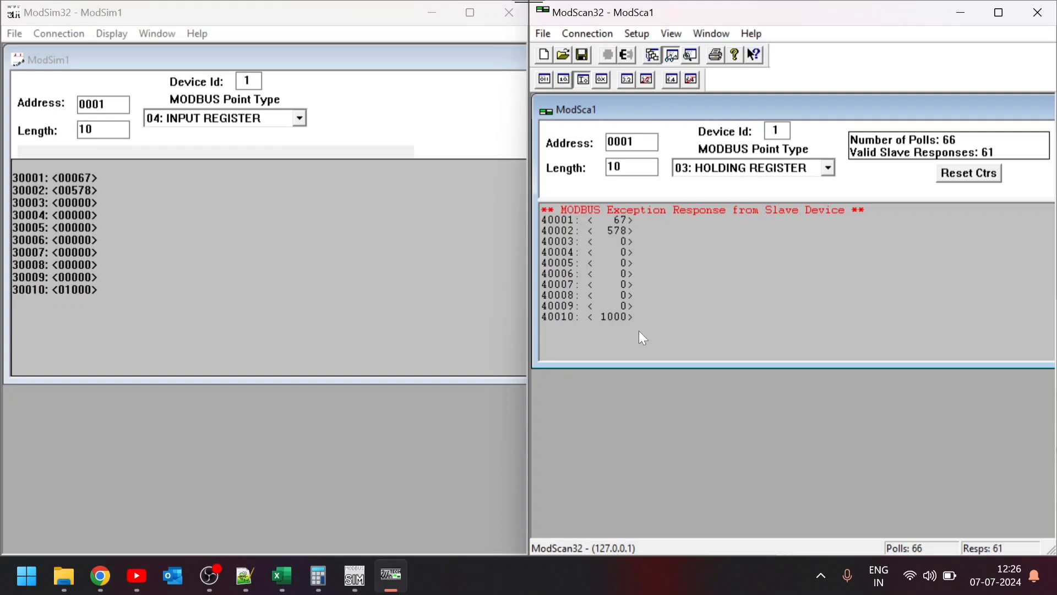
left_click(702, 175)
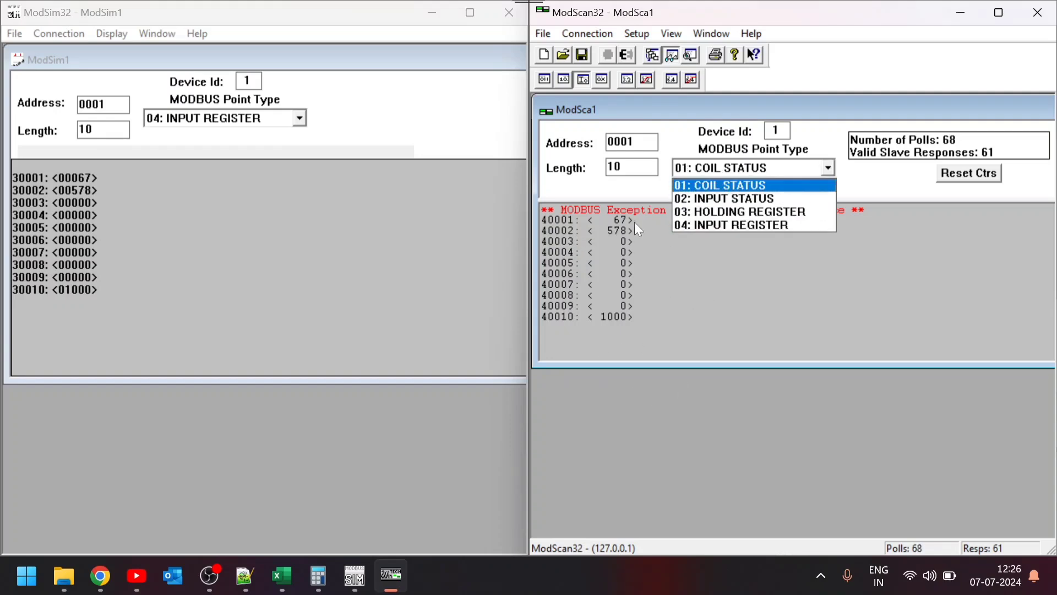
left_click(725, 224)
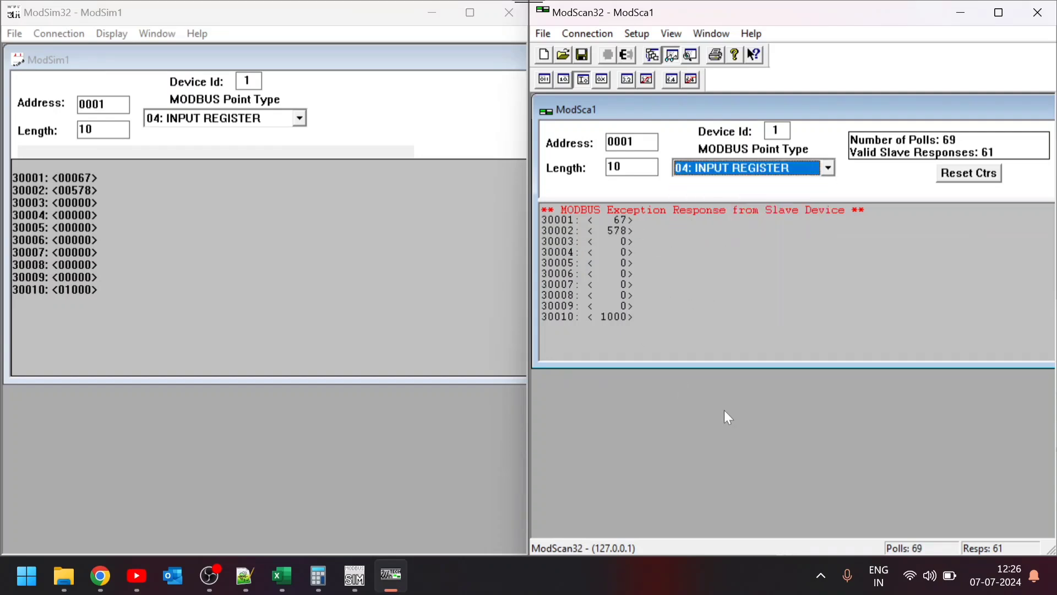
left_click(972, 175)
Set input register 30001 to 2000 in ModSim1
double_click(78, 176)
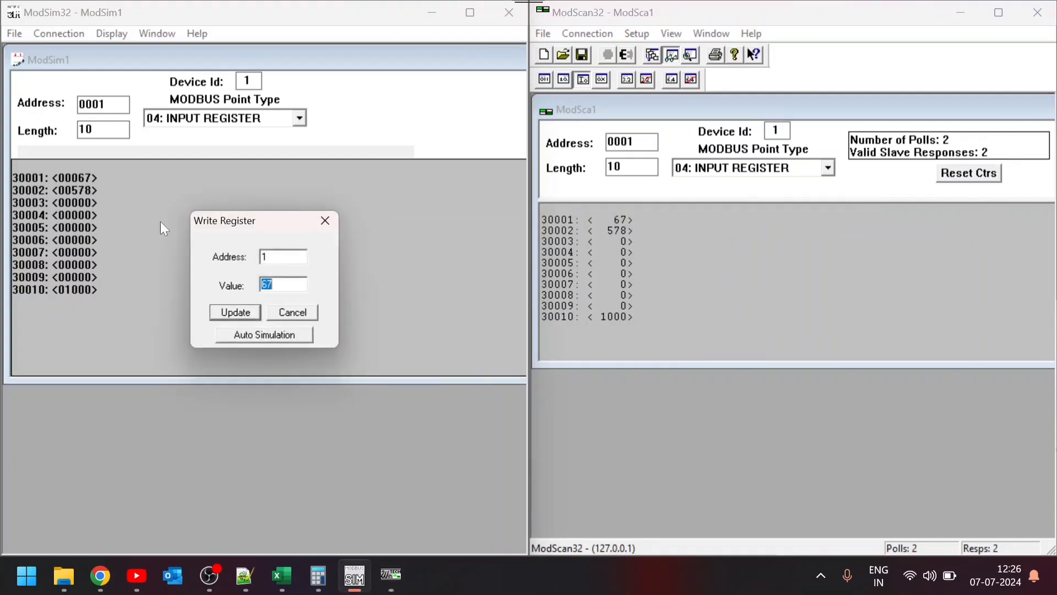
type("2000")
left_click(236, 311)
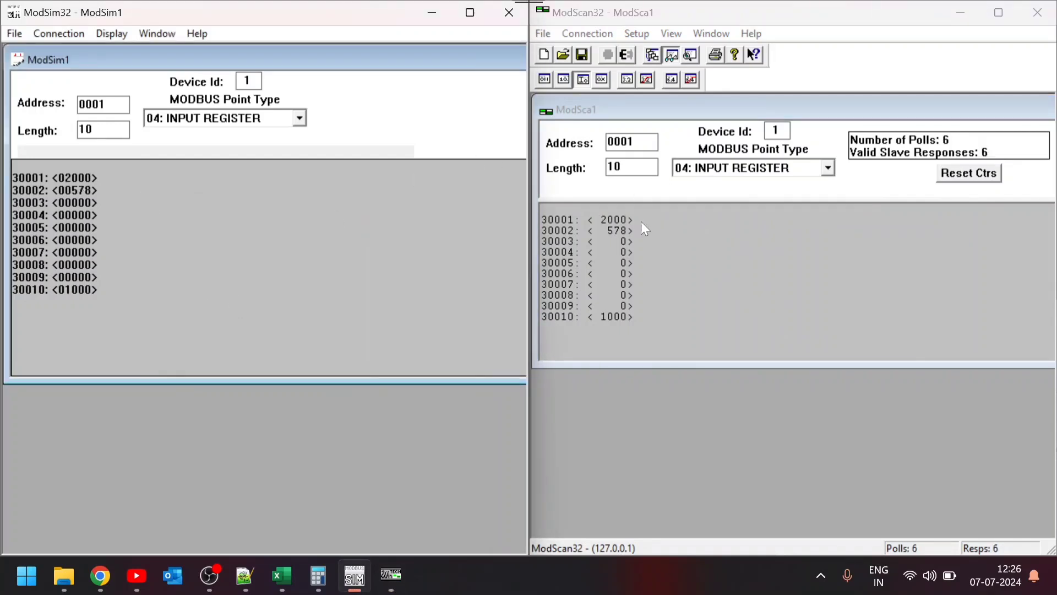
Set input register 30002 to 45678 in ModSim1 and show ModSca1's values as unsigned decimals with leading zeros
double_click(55, 187)
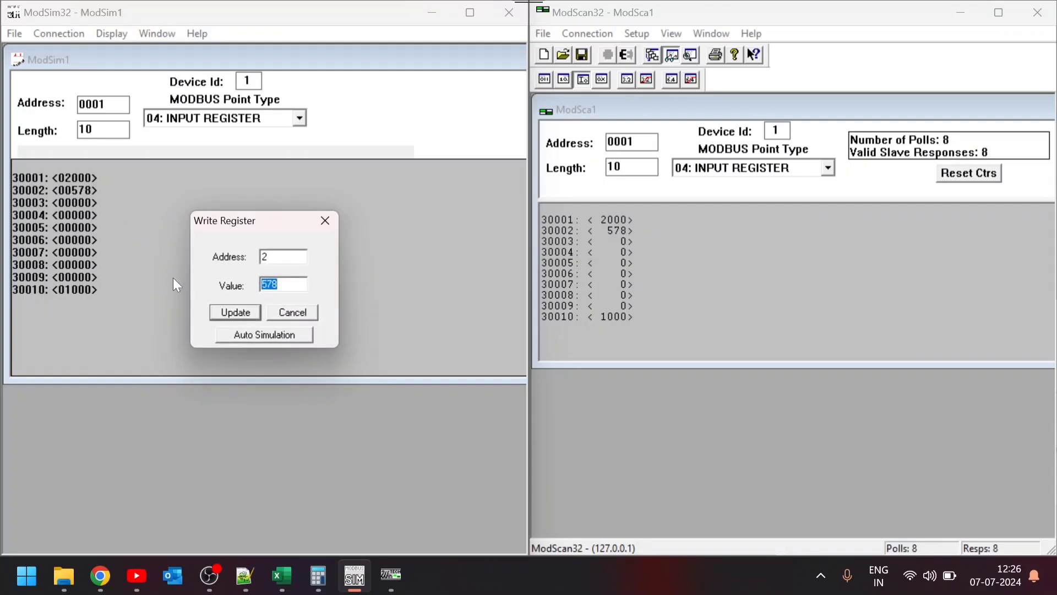
type("4567")
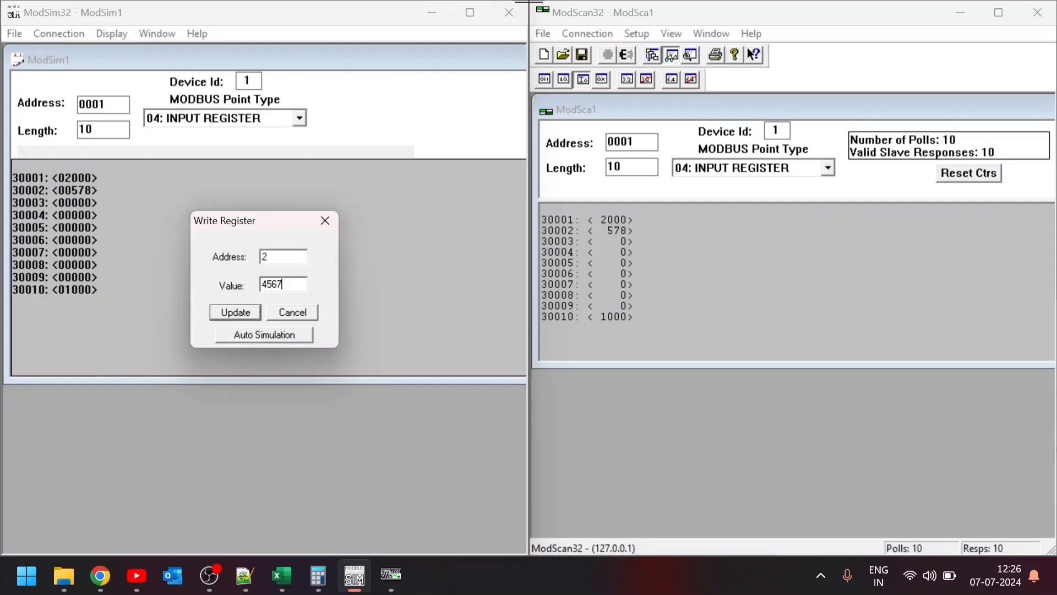
type("8")
key("Return")
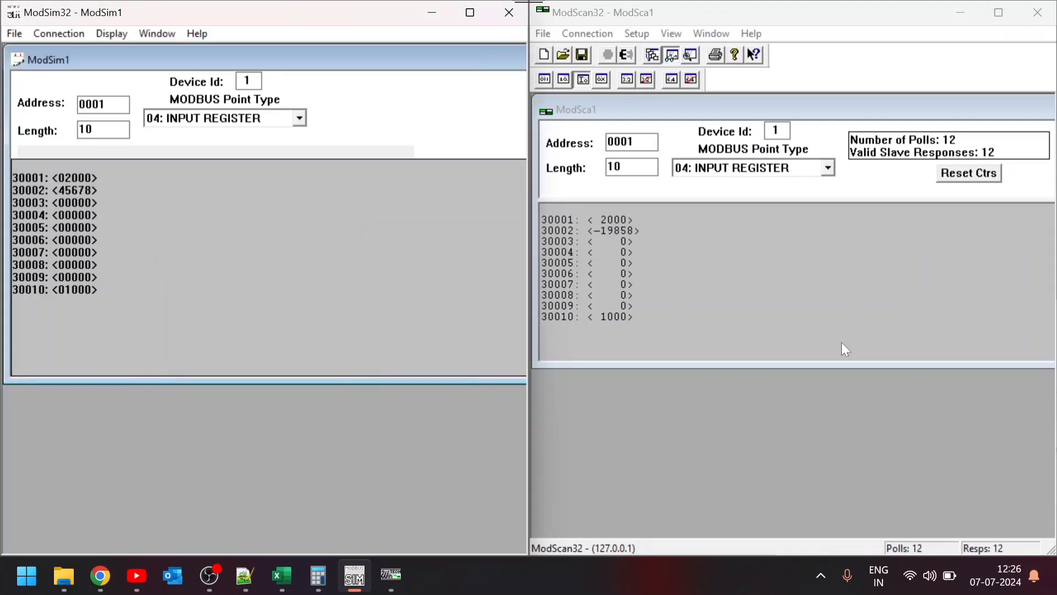
left_click(564, 78)
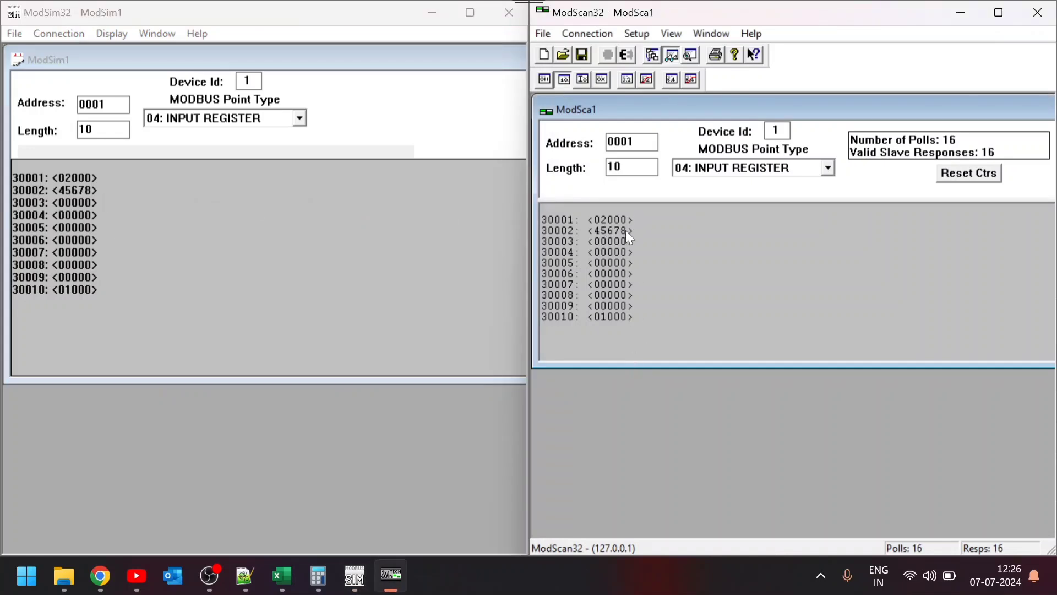
Set input register 30003 to 345 and 30010 to 4444 in ModSim1
double_click(81, 206)
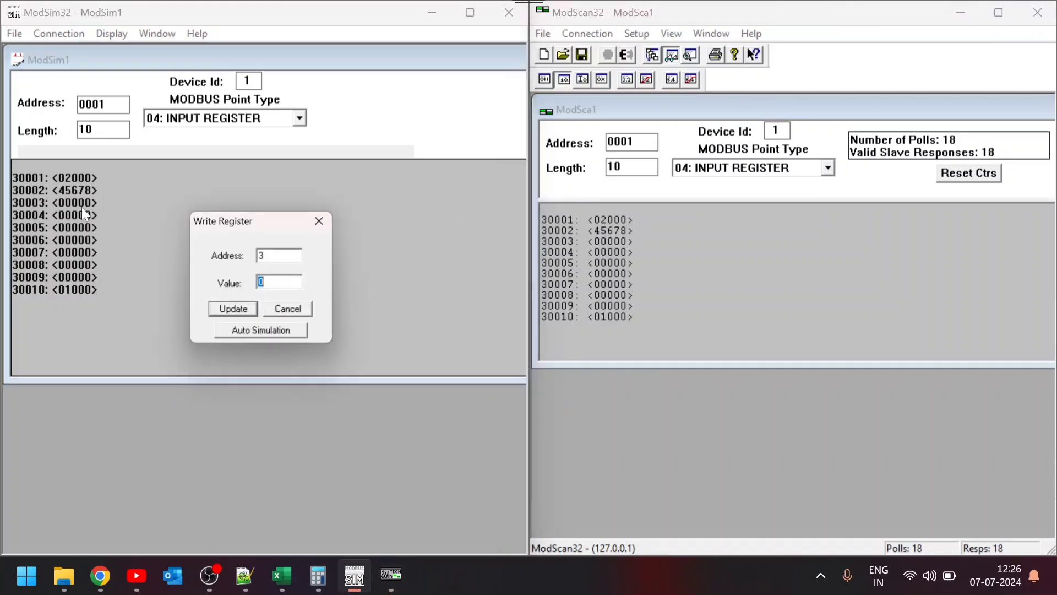
type("34")
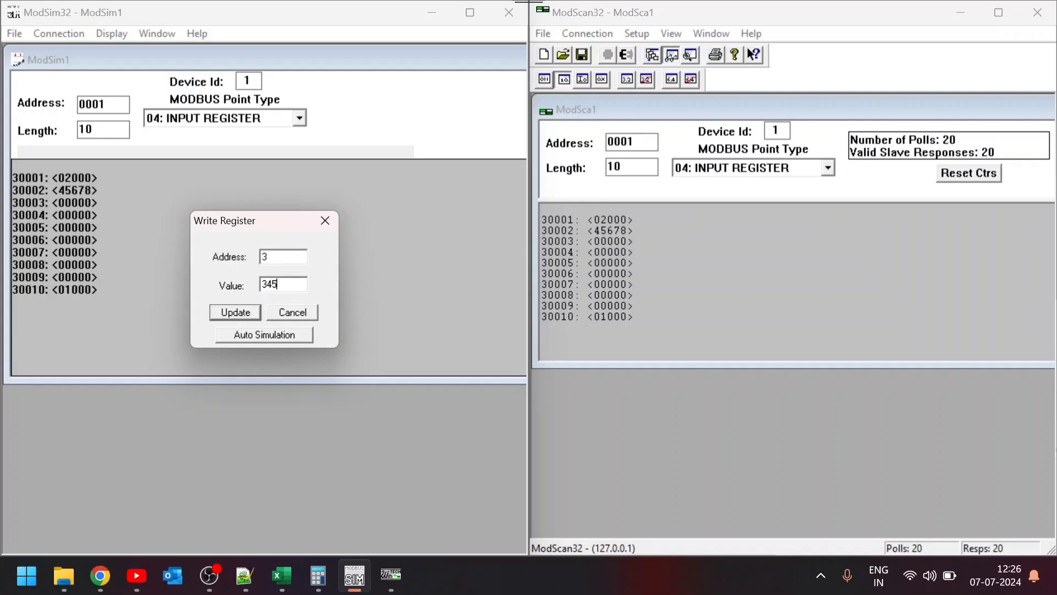
type("5")
key("Return")
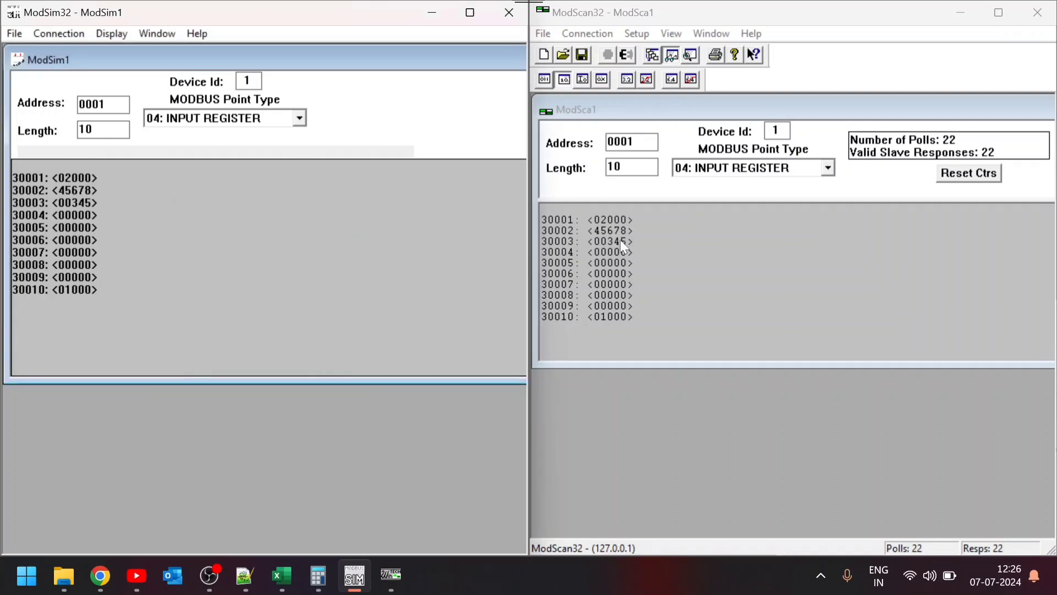
double_click(78, 288)
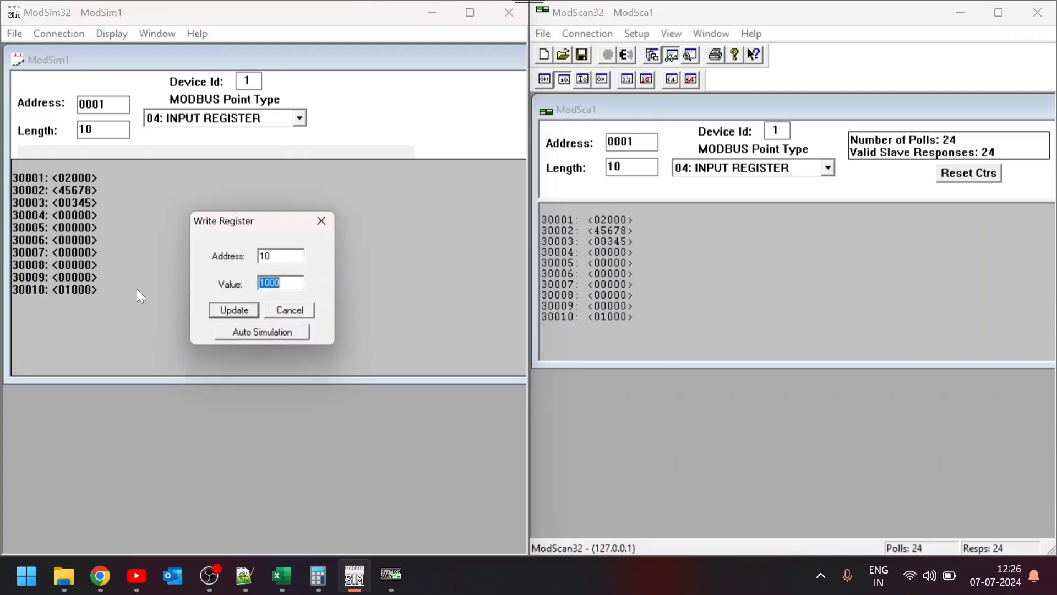
type("4444")
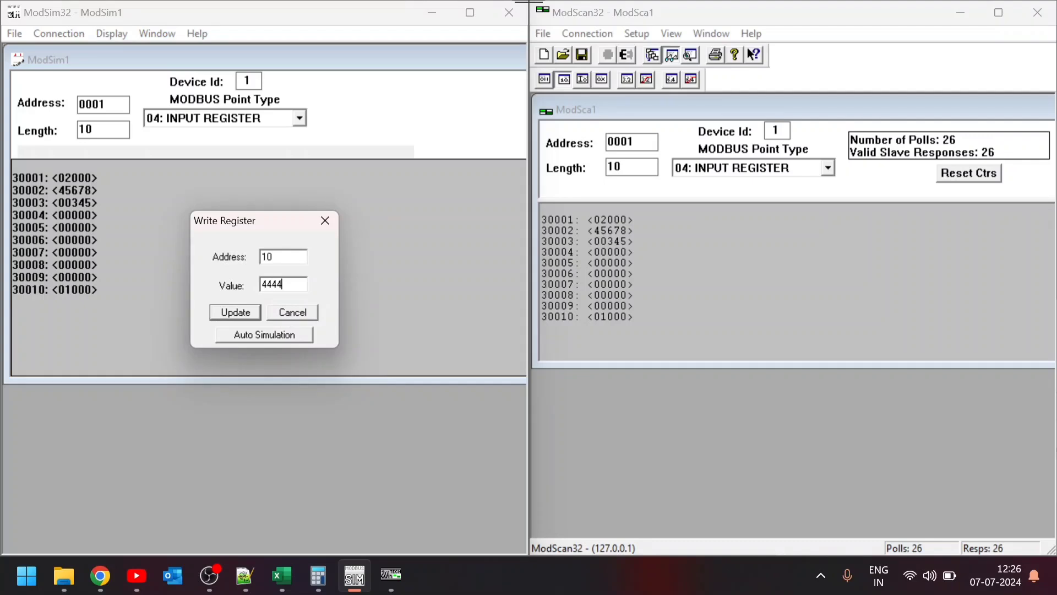
key("Return")
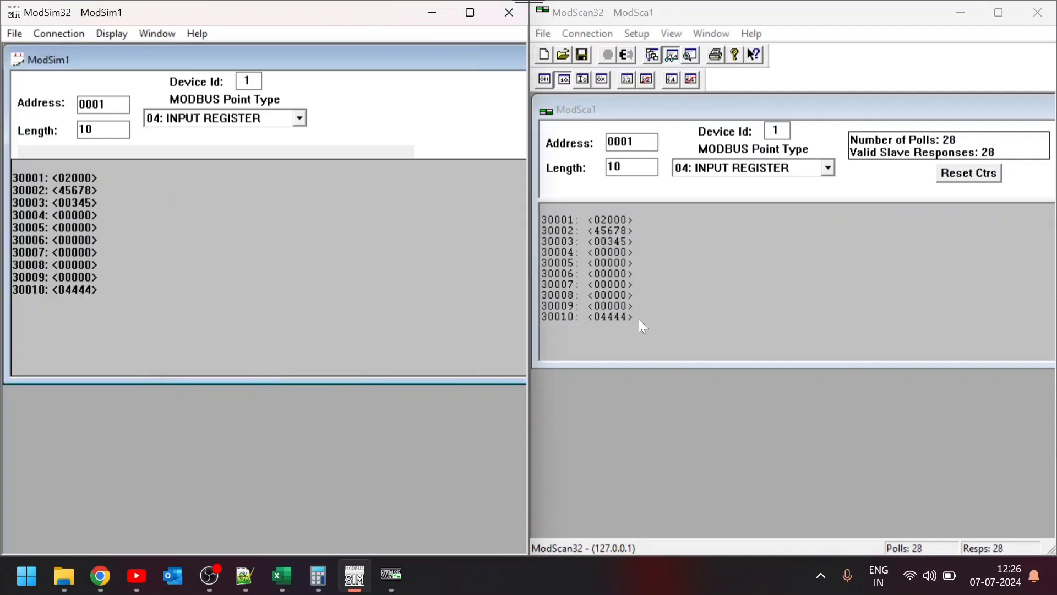
Switch to Excel and review the Read Multiple Register and Write Single Register rows with their data kinds
left_click(282, 576)
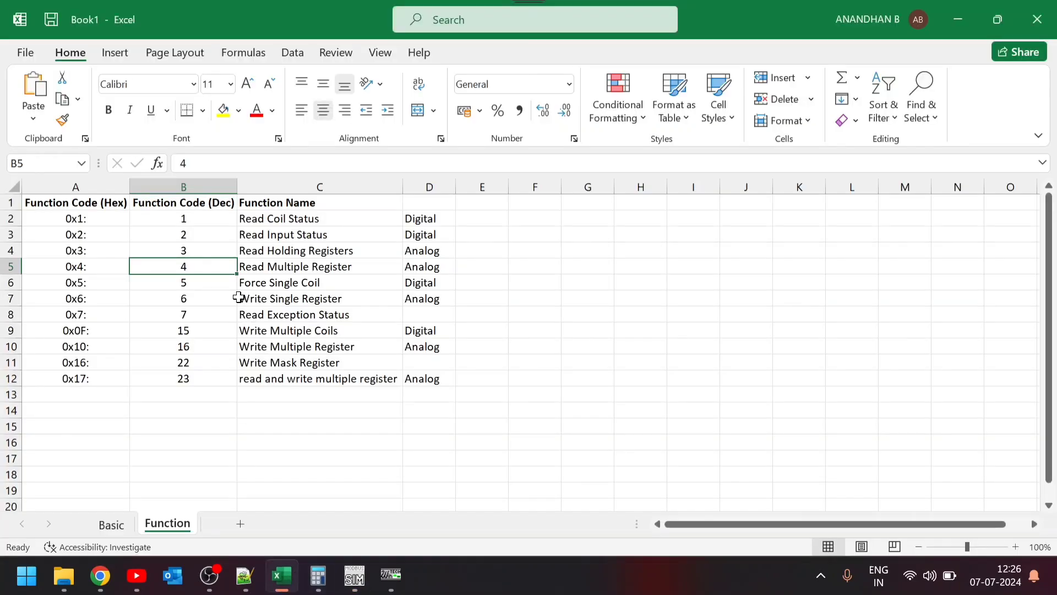
left_click_drag(207, 266, 421, 275)
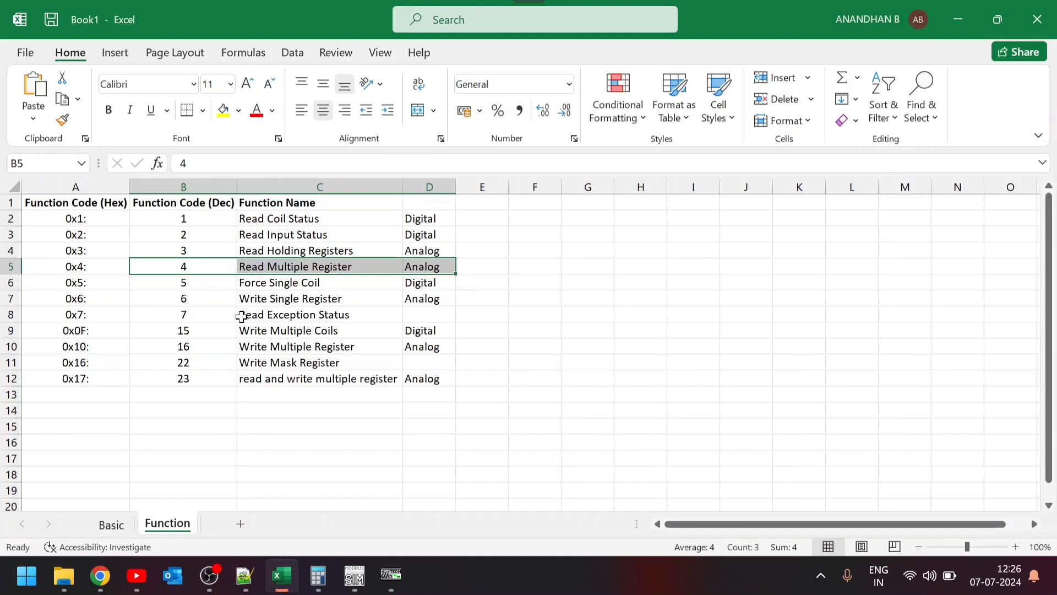
left_click_drag(197, 302, 418, 306)
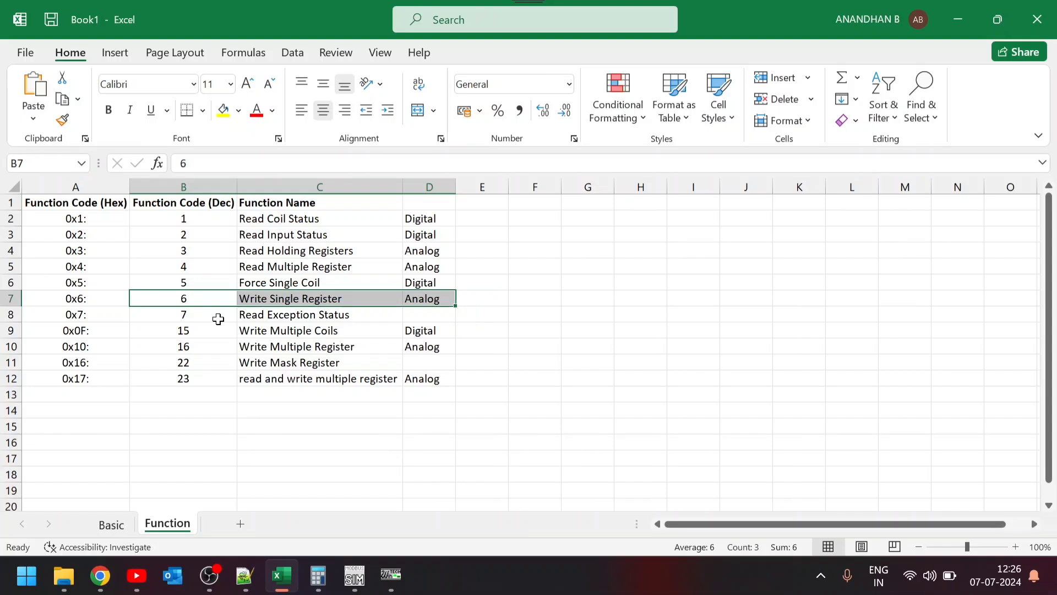
Return to ModScan32 and ModSim32, set the length to 1 in ModSim1 and ModSca1, and reset the poll counters
left_click(391, 576)
left_click(354, 576)
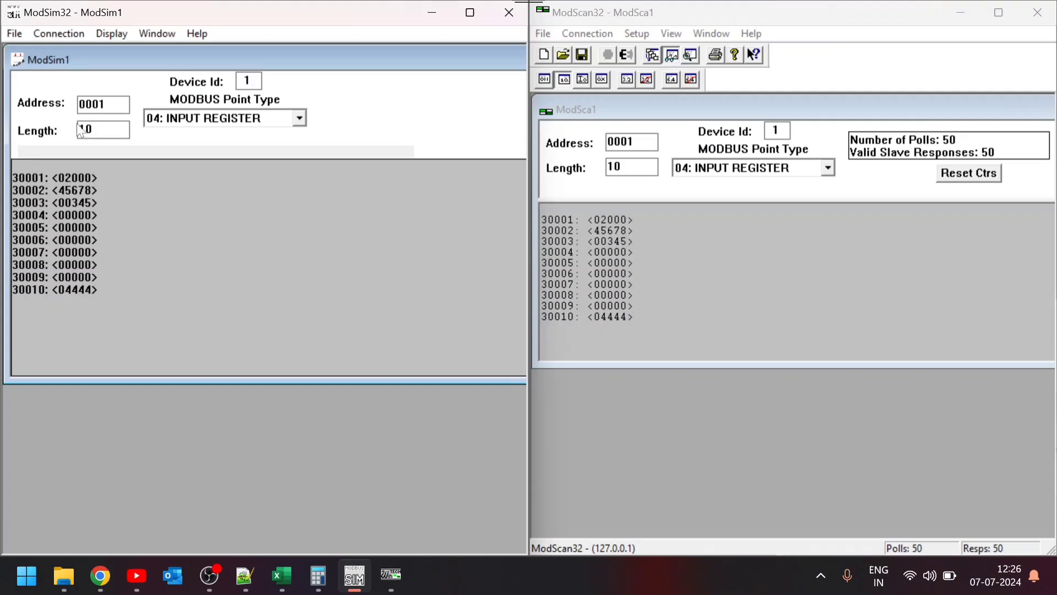
left_click_drag(94, 130, 69, 137)
type("1")
double_click(632, 167)
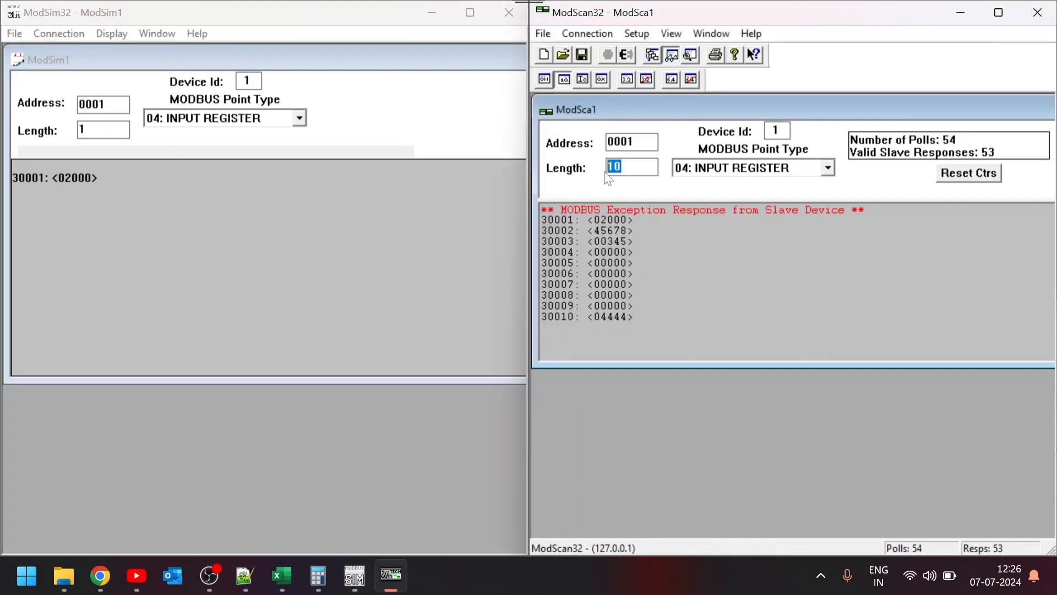
type("1")
left_click(963, 173)
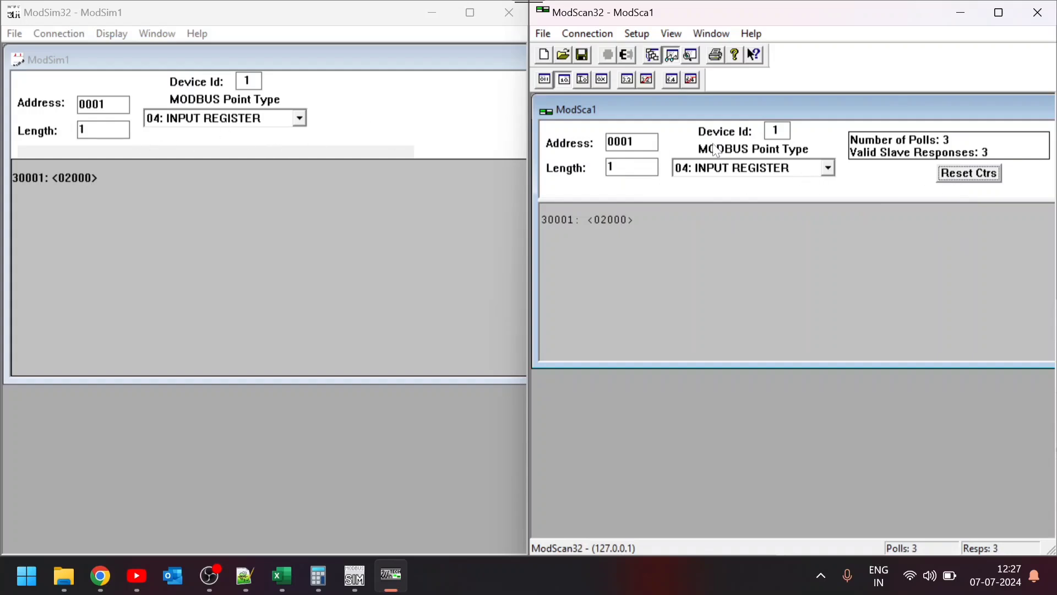
Set the point type to 03: HOLDING REGISTER in ModSca1 and ModSim1, and reset the poll counters
left_click(709, 172)
left_click(708, 210)
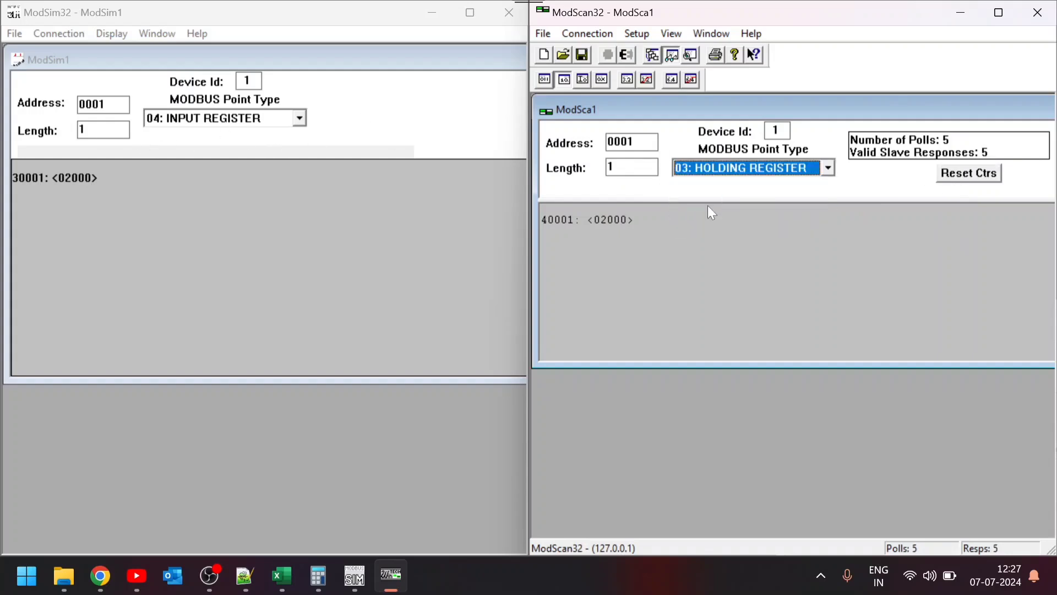
left_click(232, 118)
left_click(231, 159)
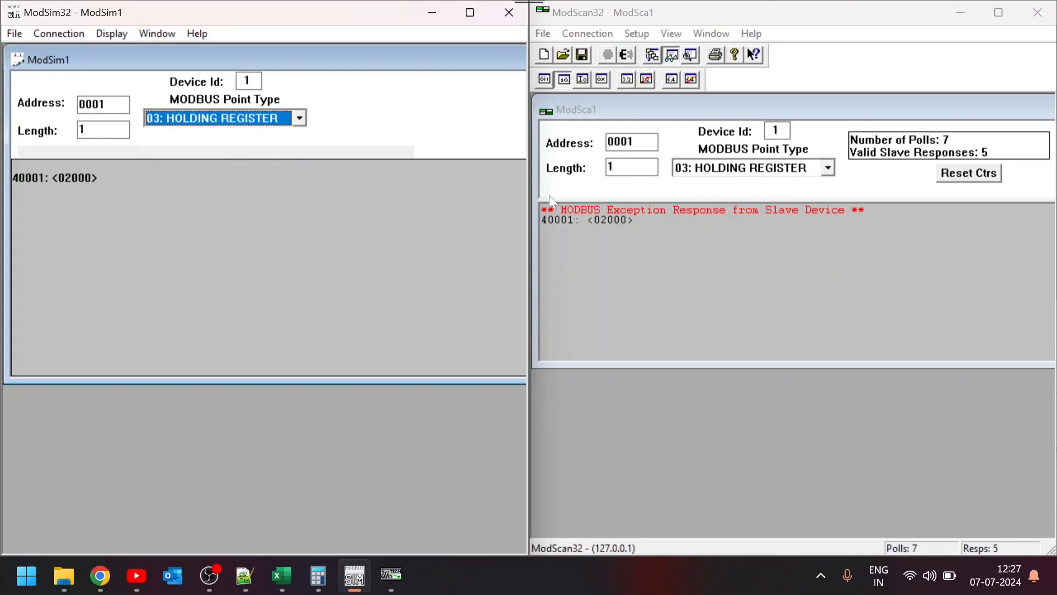
left_click(984, 178)
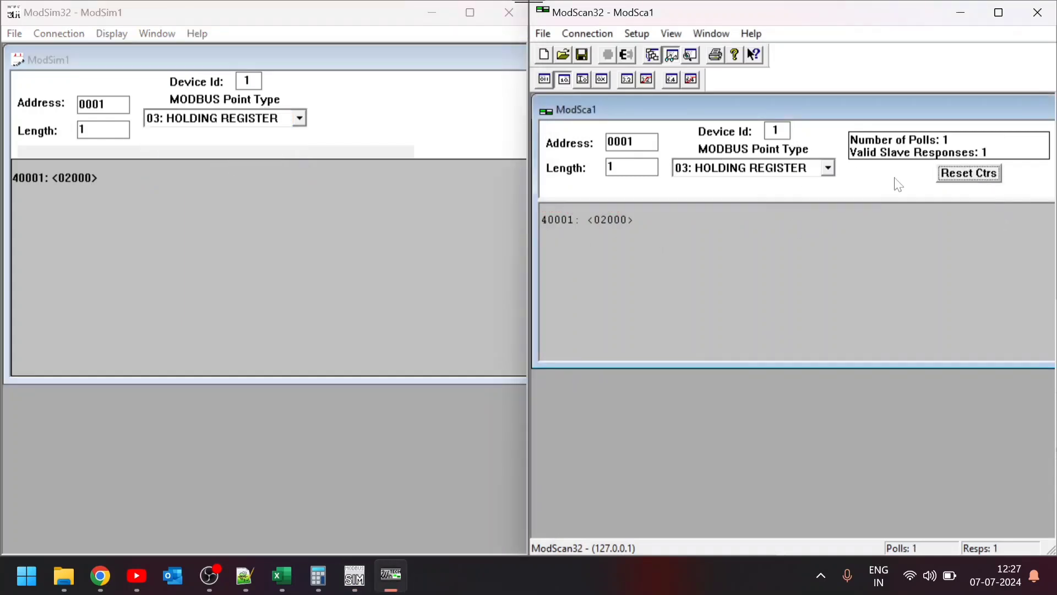
Write 11111 to holding register 40001 from ModSca1, and replace it with 22222
double_click(617, 218)
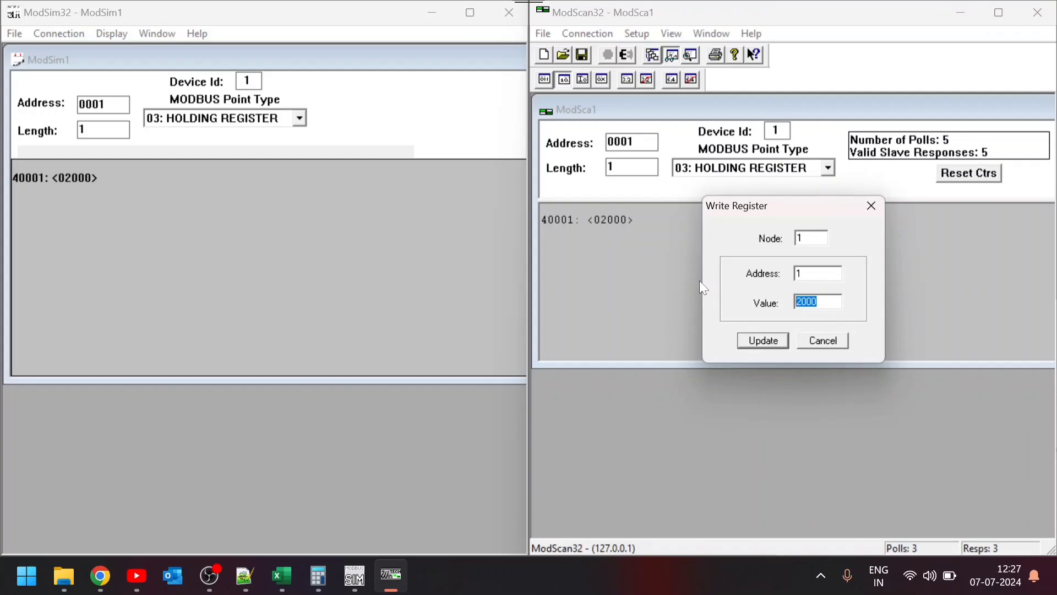
type("11111")
left_click(764, 337)
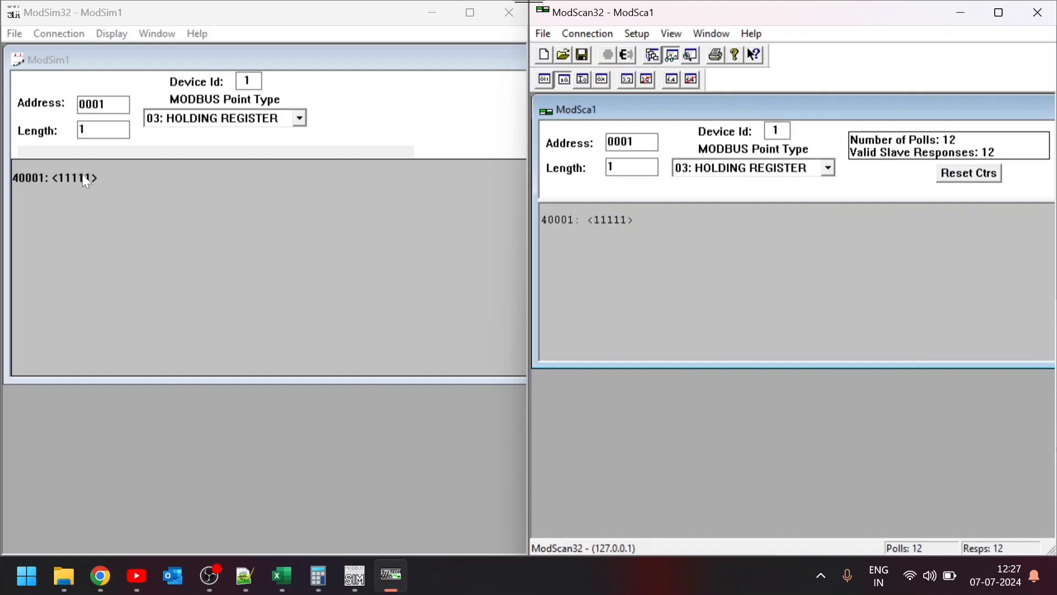
double_click(602, 221)
double_click(818, 301)
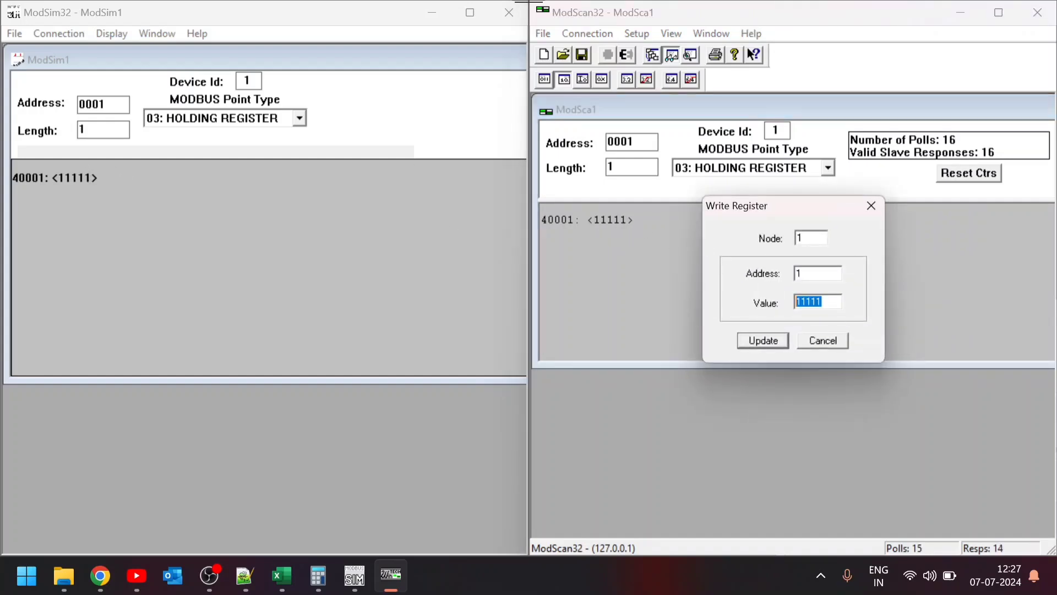
type("22222")
left_click(757, 340)
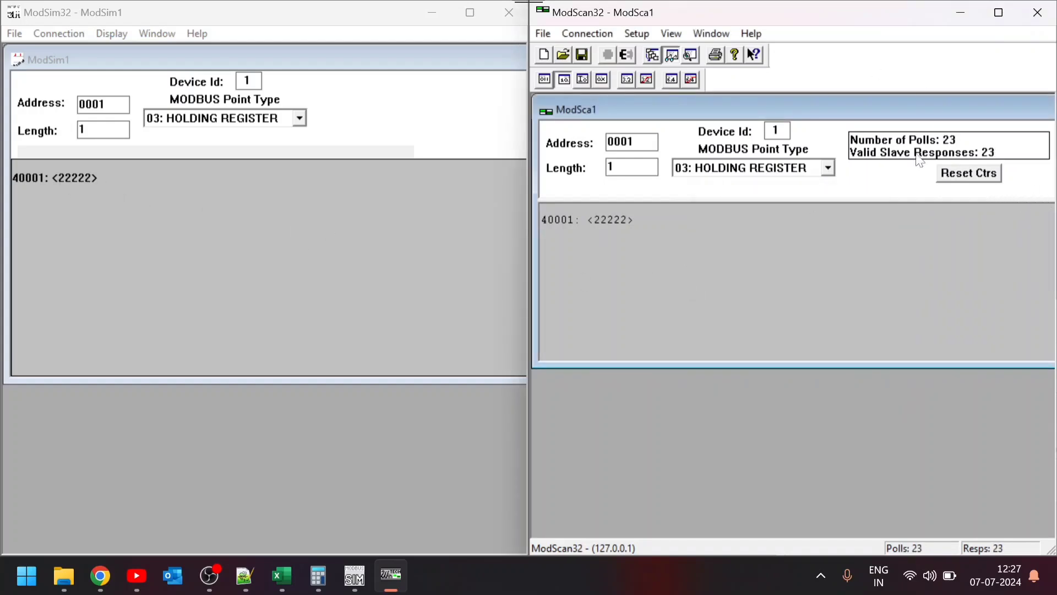
Switch to Excel and review function code 6 and the Write Multiple Register row with its data kind
left_click(282, 575)
left_click(176, 298)
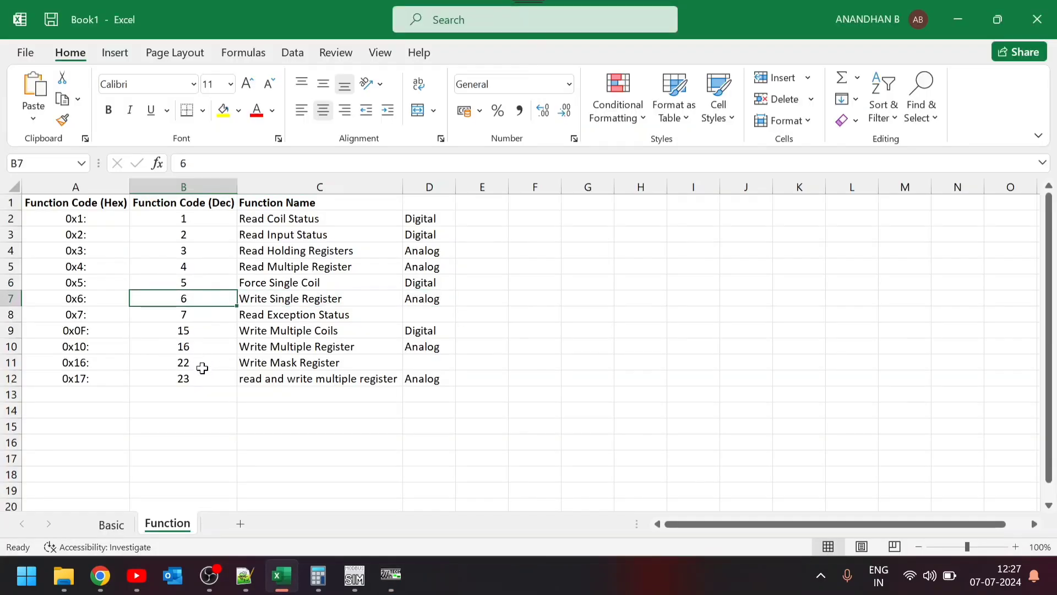
left_click_drag(203, 342, 432, 348)
Return to ModSim32 and ModScan32, and set ModSim1's holding register length to 5
mouse_move(332, 560)
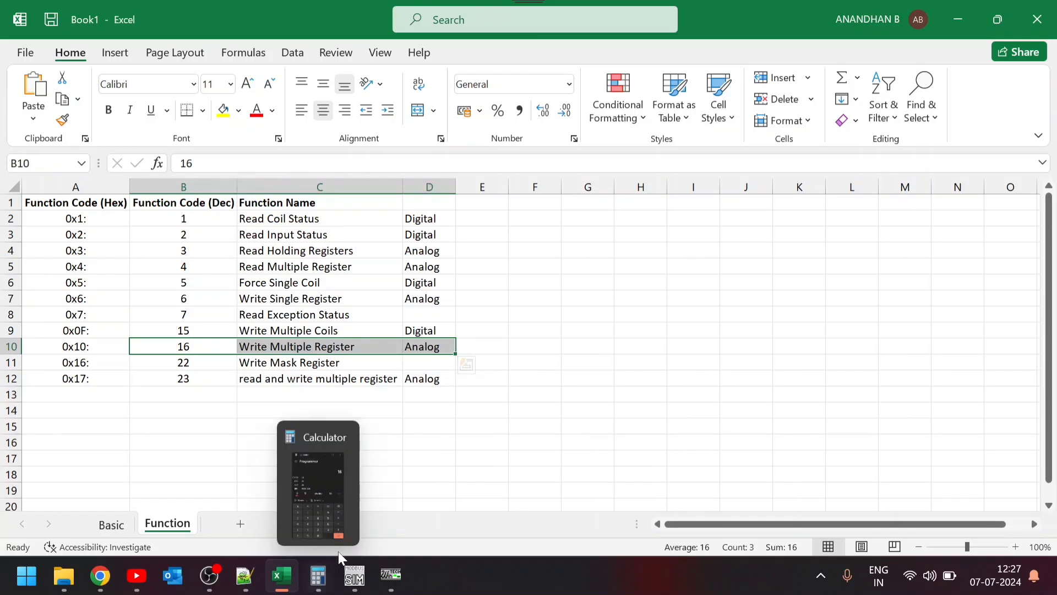
mouse_move(379, 586)
left_click(363, 587)
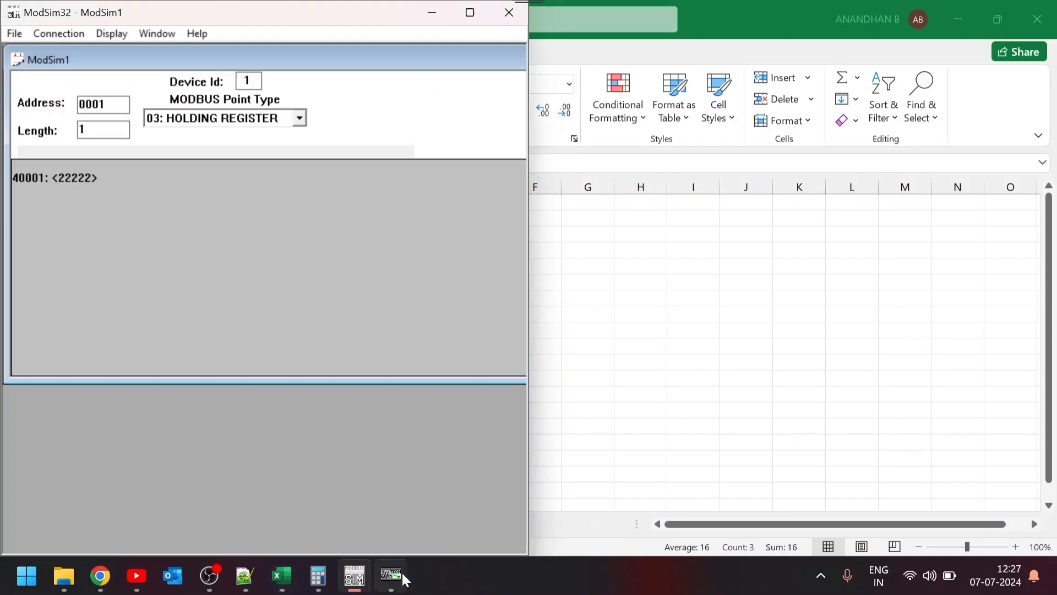
left_click(392, 573)
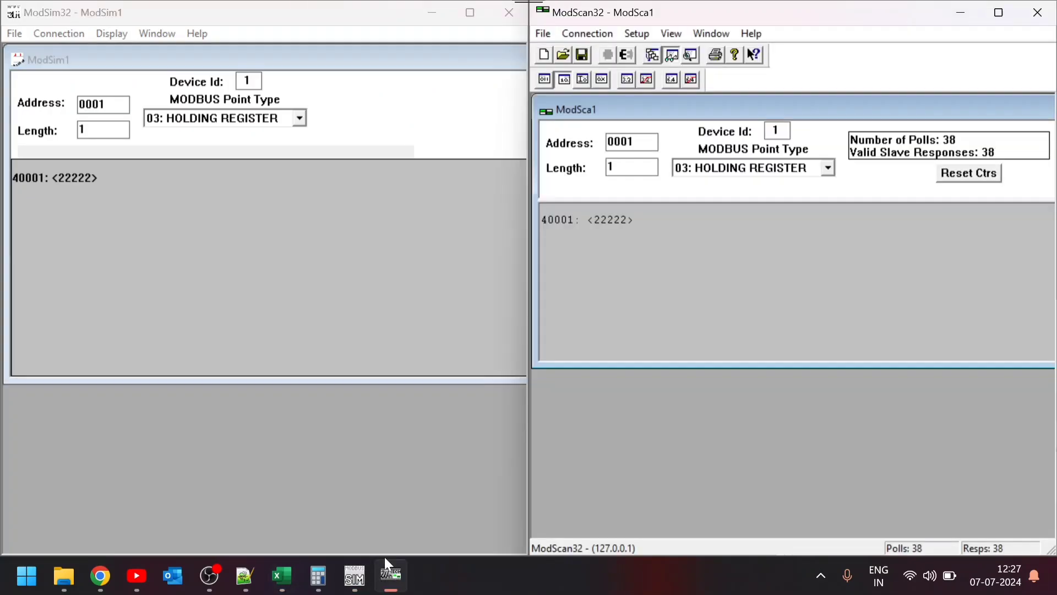
left_click(81, 129)
double_click(81, 128)
type("5")
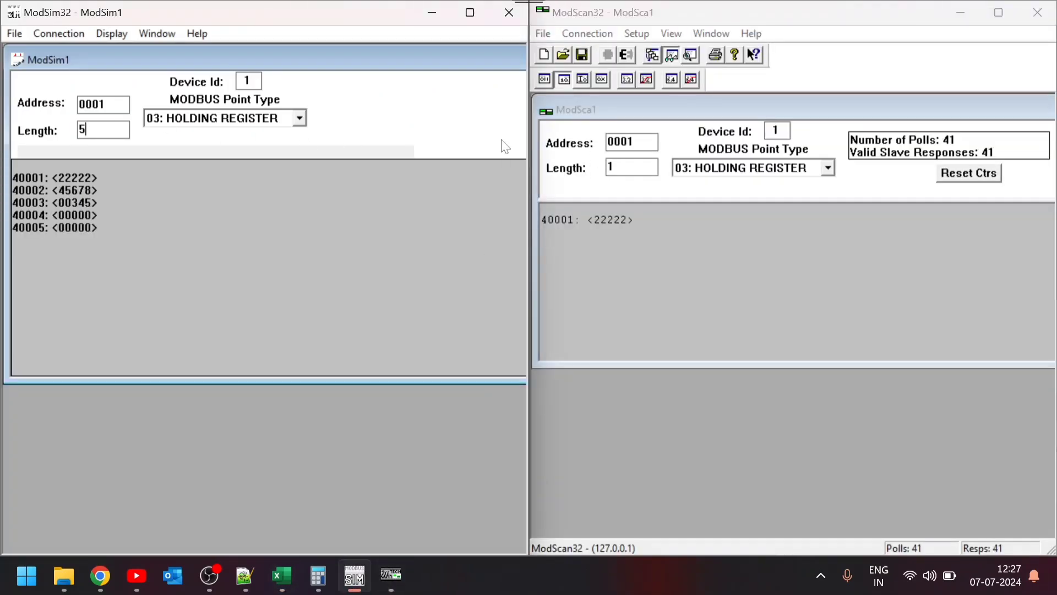
Set ModSca1's holding register length to 5 in ModScan32
left_click(541, 178)
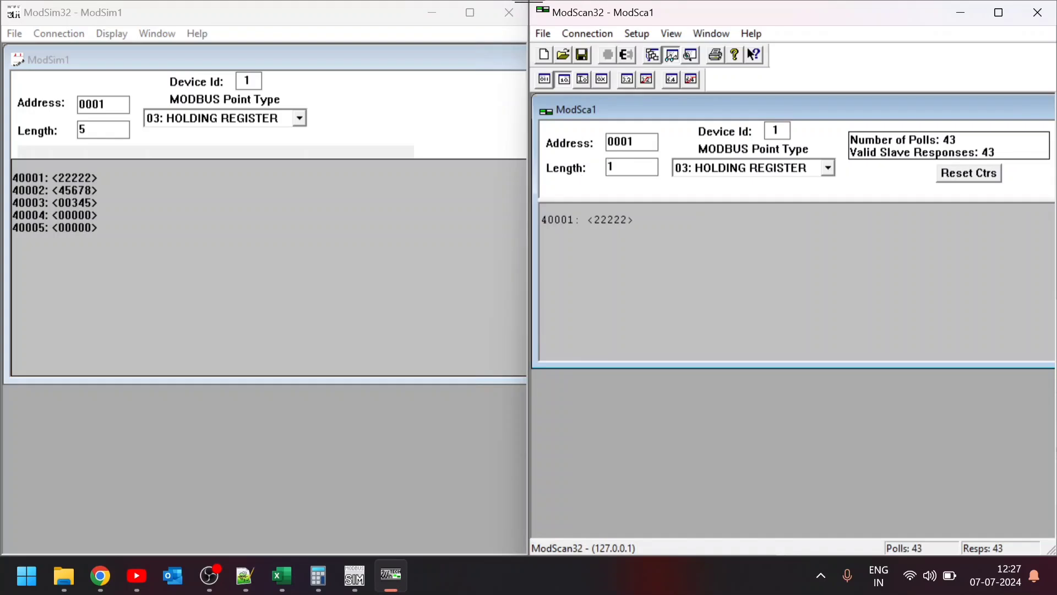
double_click(605, 167)
type("5")
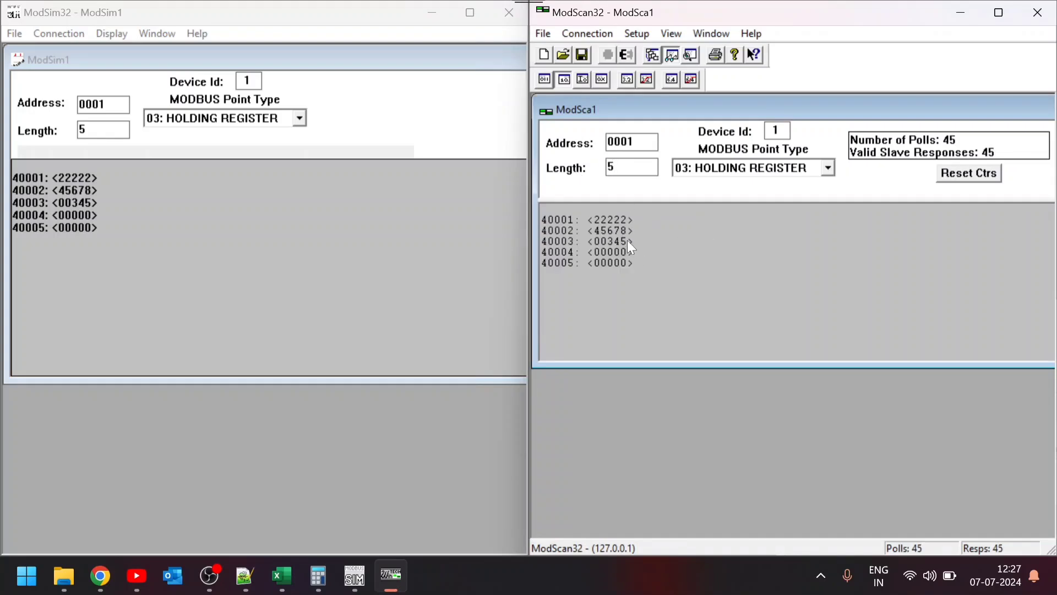
Write 11111 to holding register 40002 and 33333 to holding register 40003 from ModSca1
double_click(614, 230)
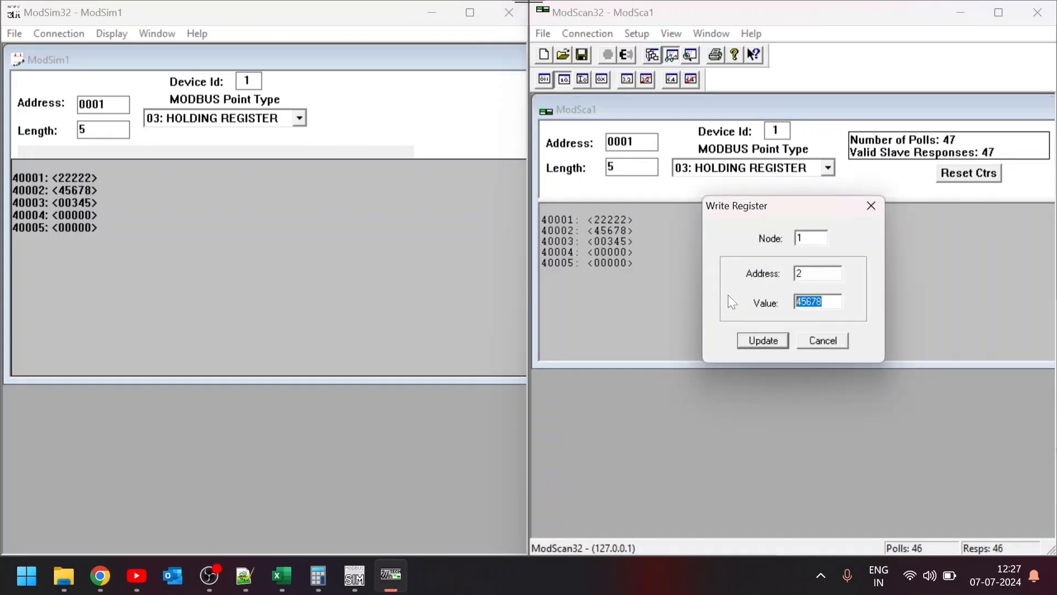
type("11111")
left_click(750, 347)
double_click(615, 242)
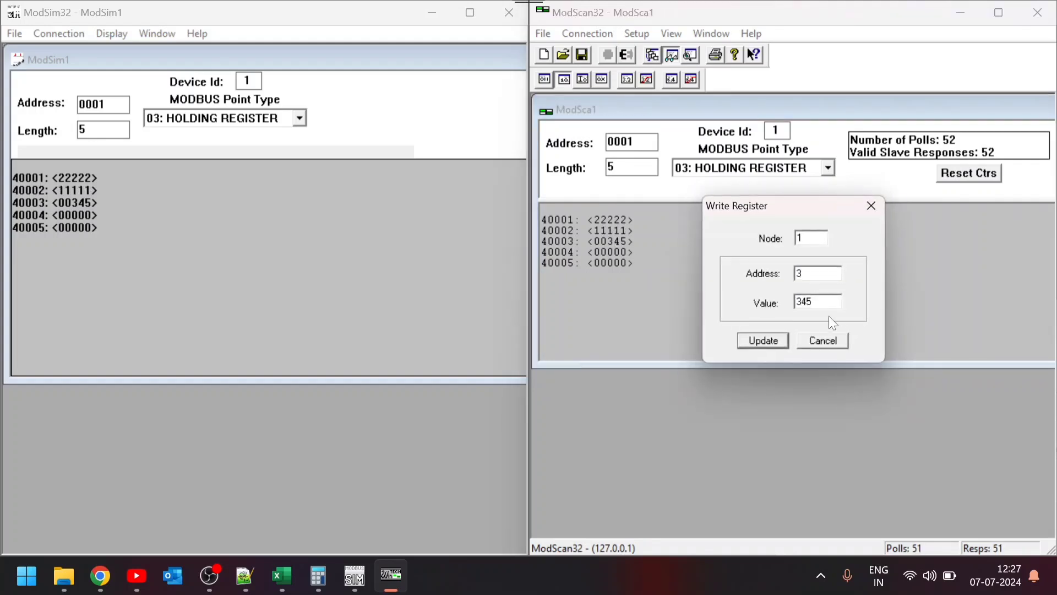
type("33333")
left_click(763, 341)
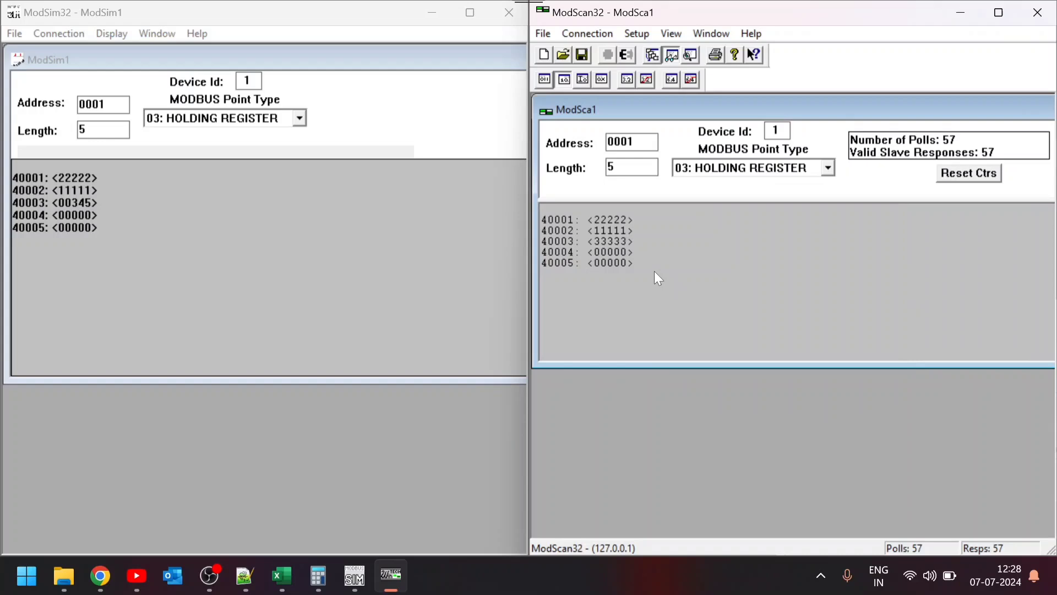
Write 44444 to holding register 40004 and 55555 to holding register 40005 from ModSca1
double_click(626, 251)
type("4")
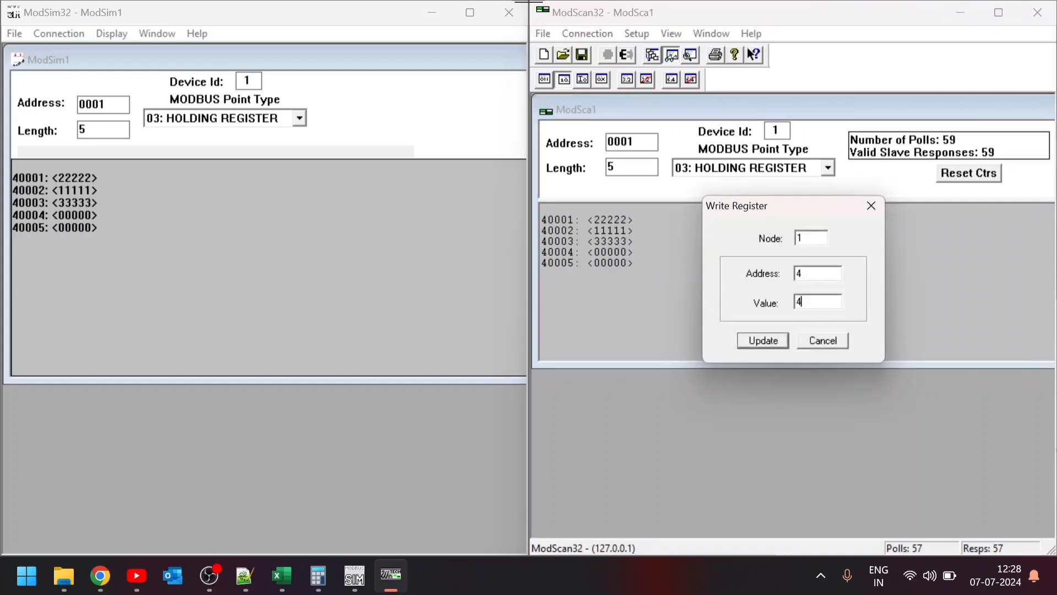
type("4444")
left_click(751, 346)
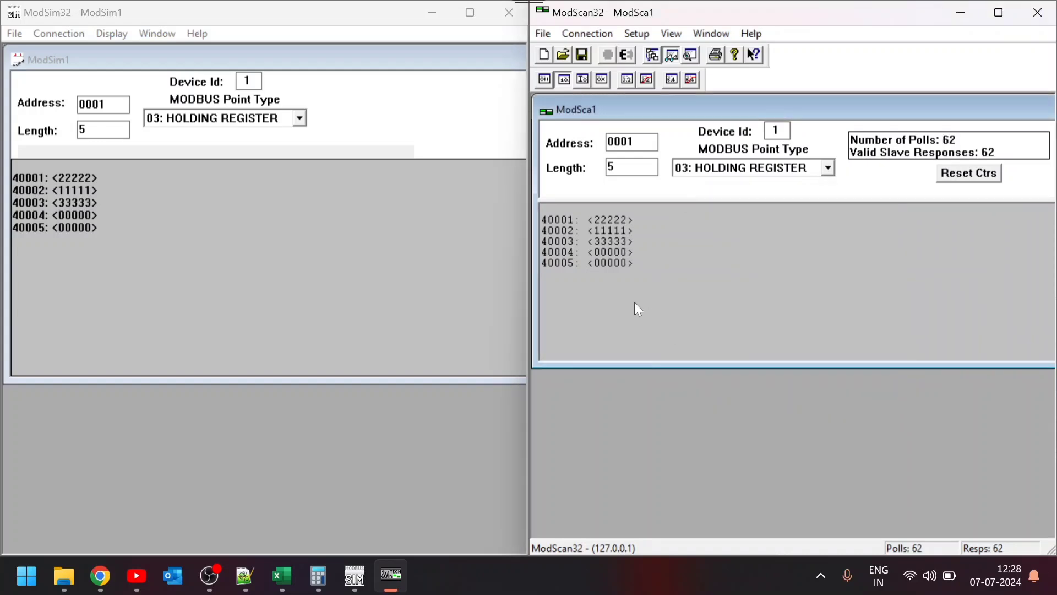
double_click(621, 266)
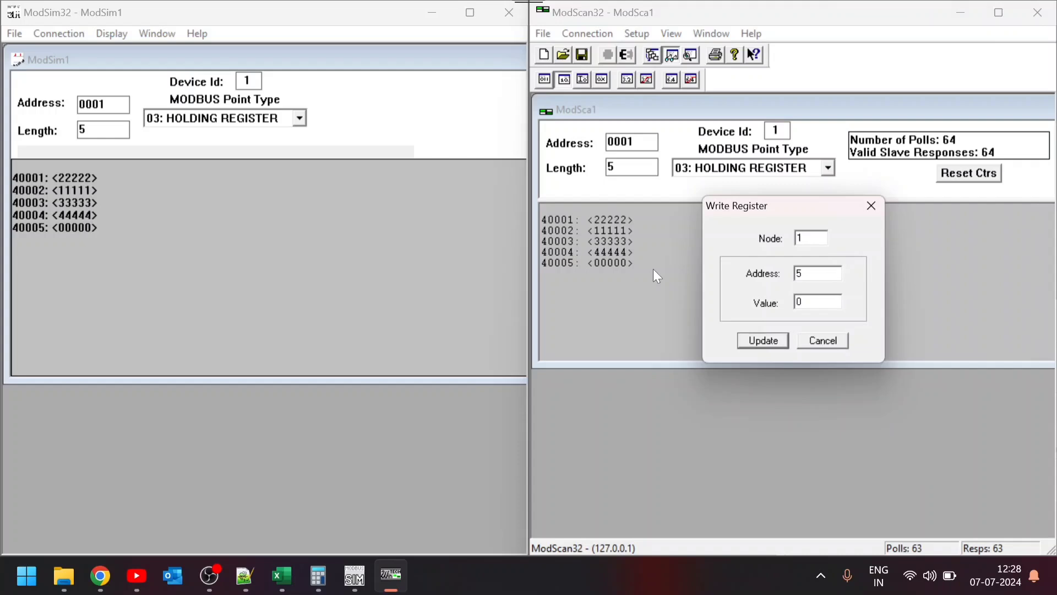
double_click(796, 301)
type("55555")
left_click(744, 343)
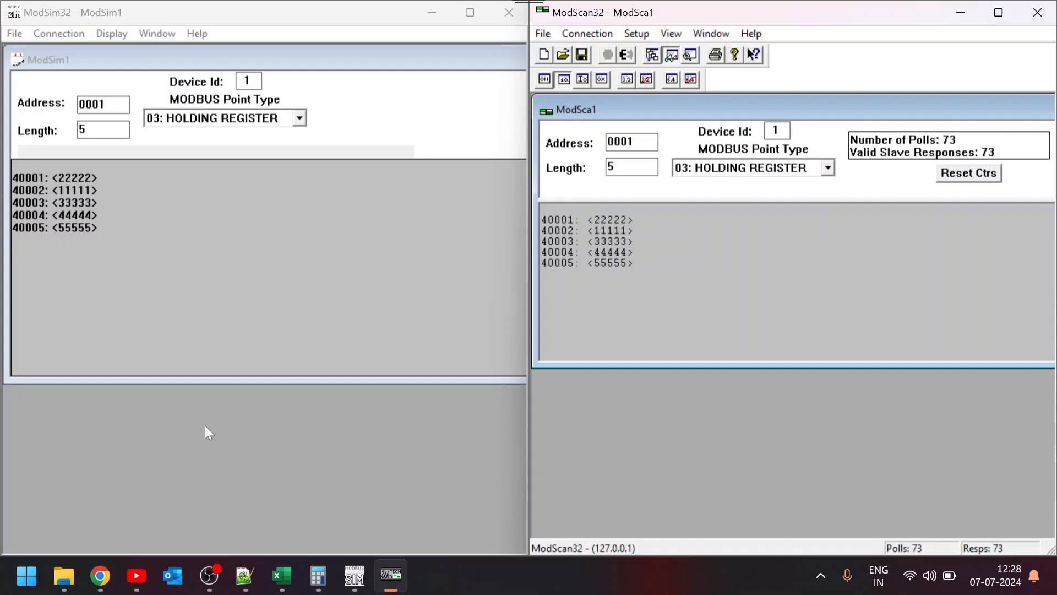
Switch to Excel, add a new worksheet after the Function sheet, and select its cell G7
left_click(281, 575)
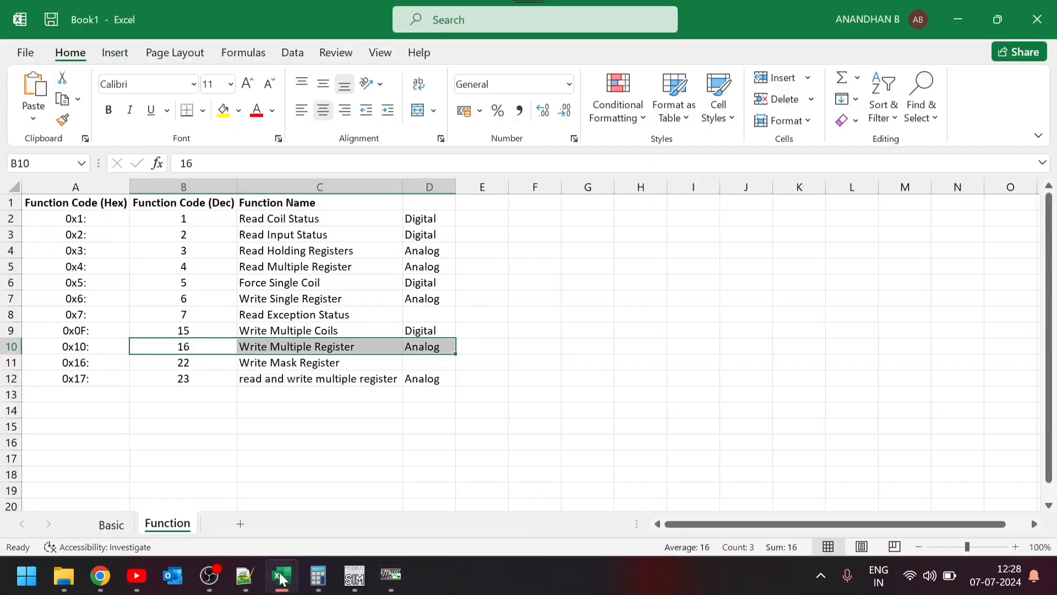
left_click(314, 474)
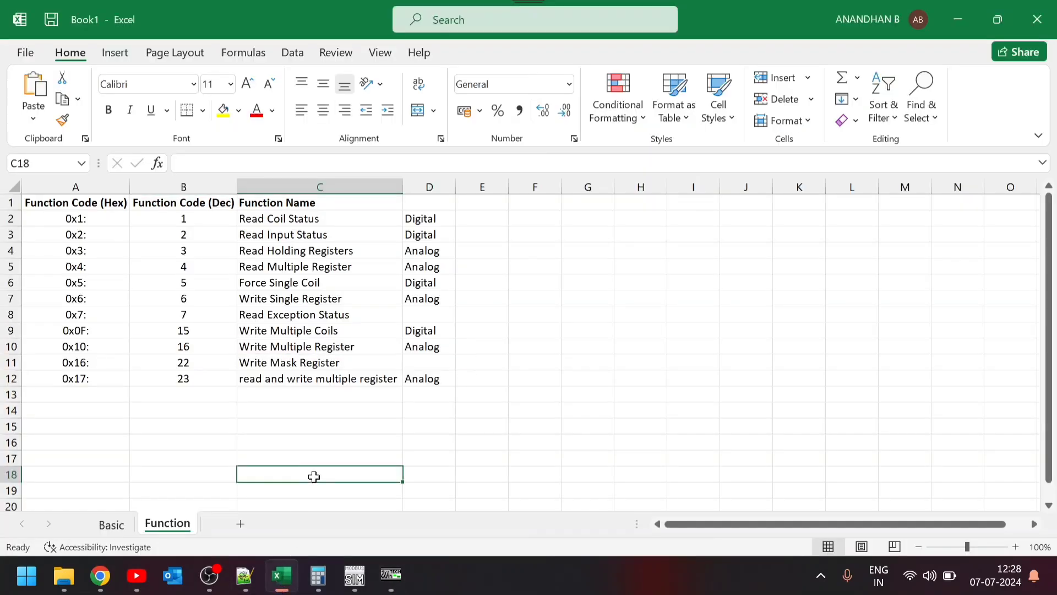
left_click(245, 526)
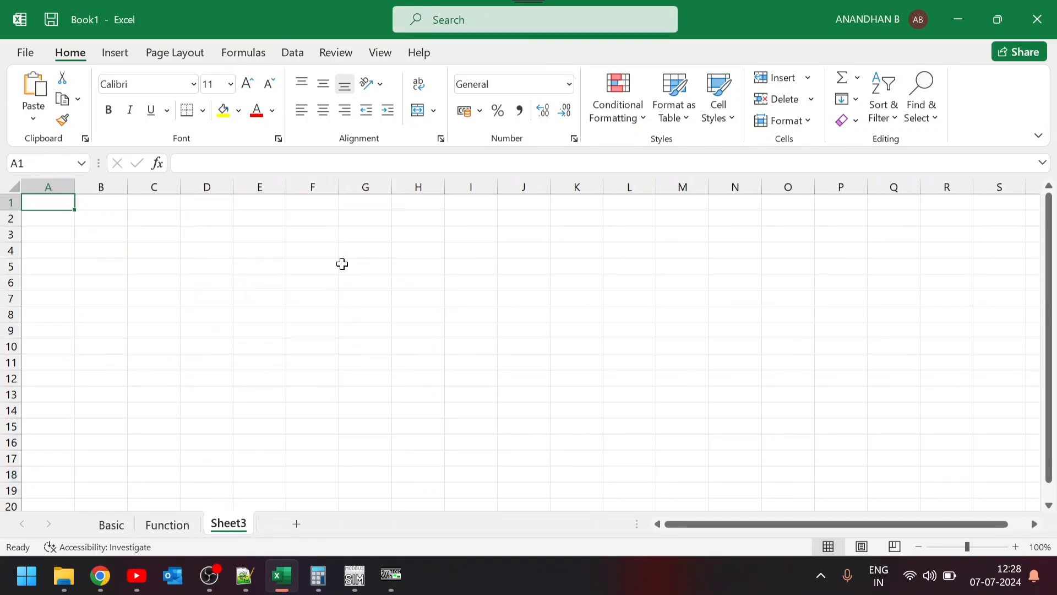
left_click(342, 302)
left_click(167, 524)
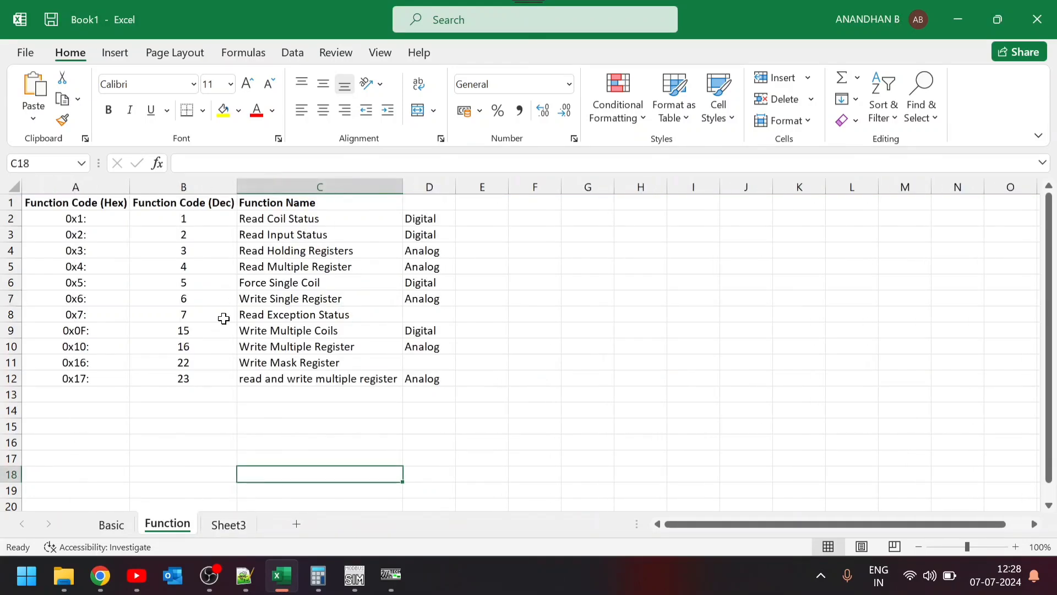
left_click(231, 526)
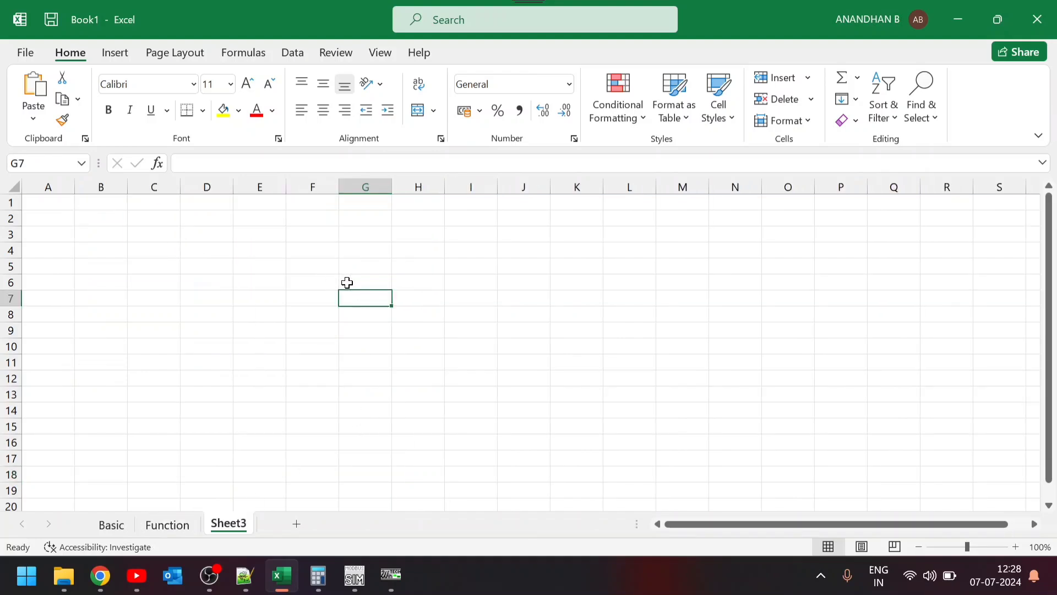
Enter the closing message "Thanks for watching keep supp" in cell G7 of the new worksheet
type("Thanks")
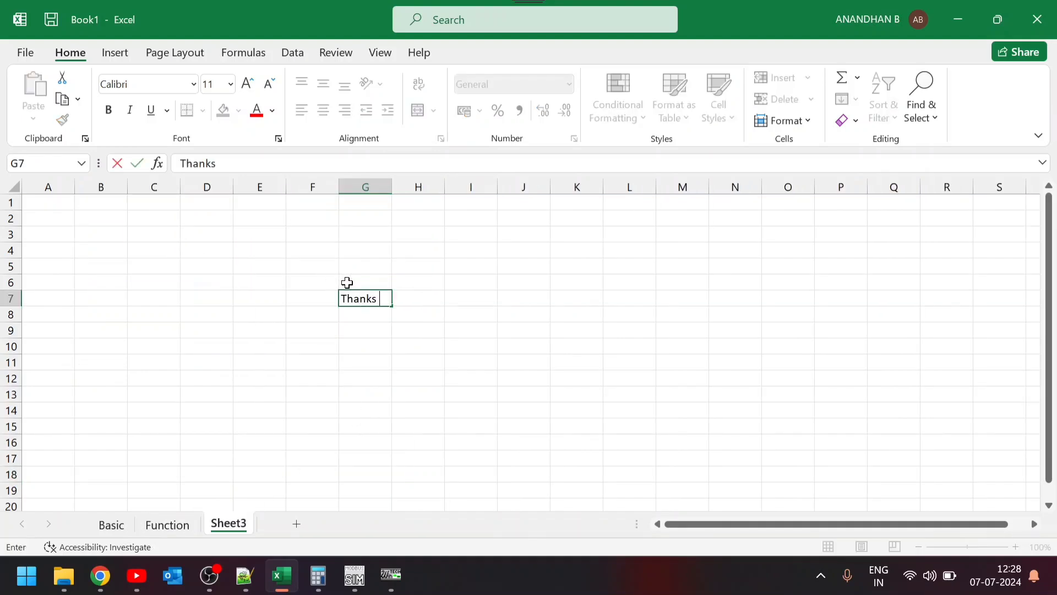
type(" for watch")
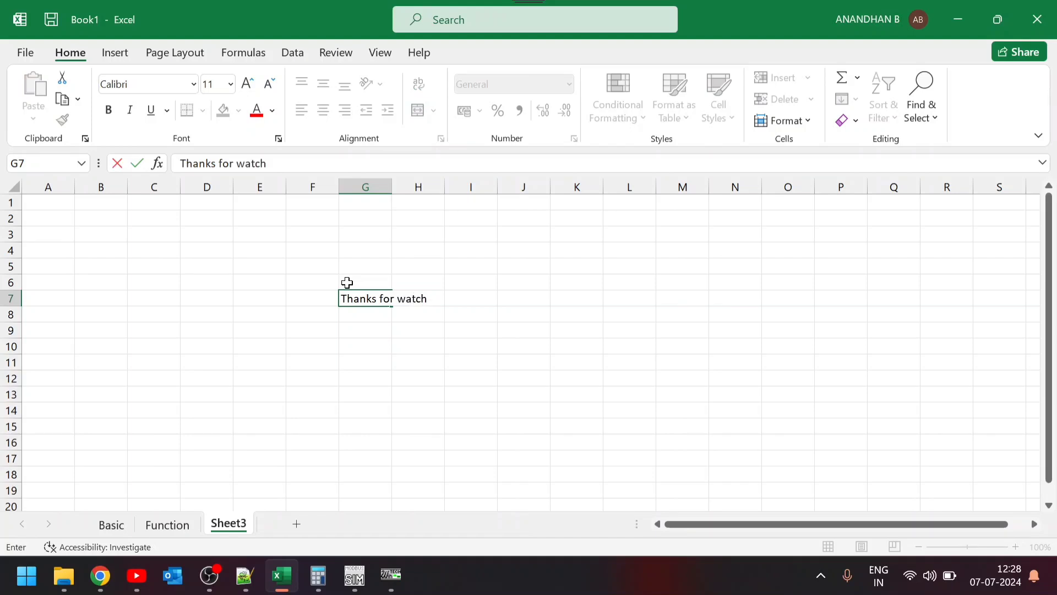
type("ing keep supp")
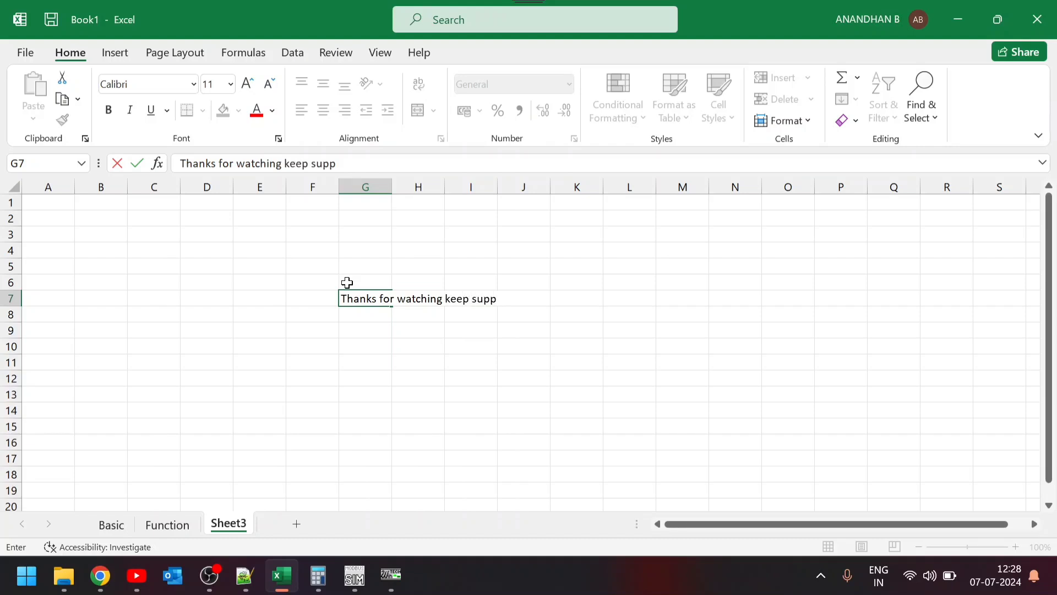